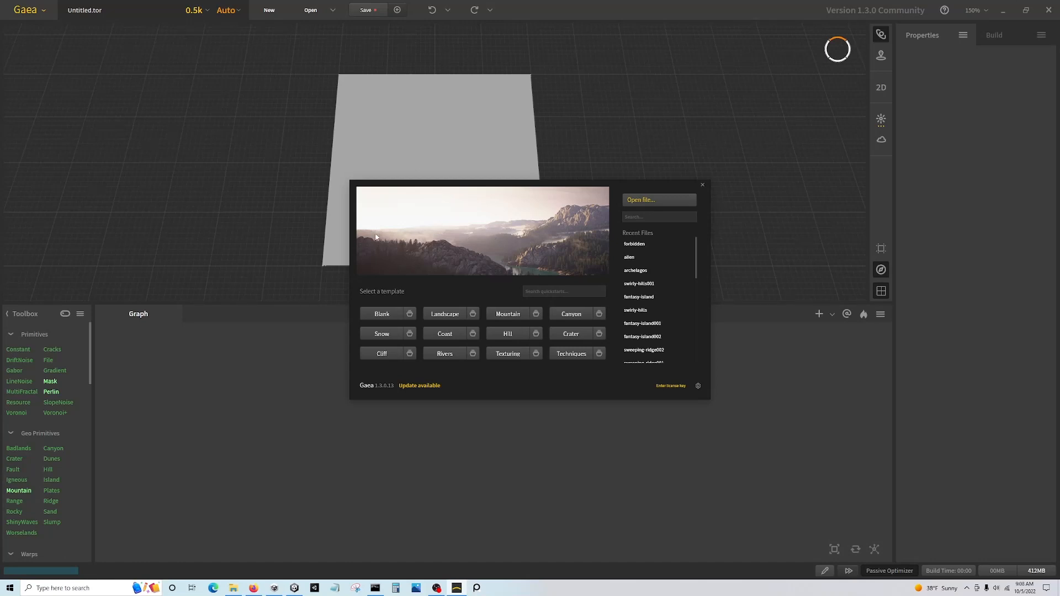
- Switch to the browser and look through the three aerial landscape reference images
mouse_move(254, 588)
left_click(254, 542)
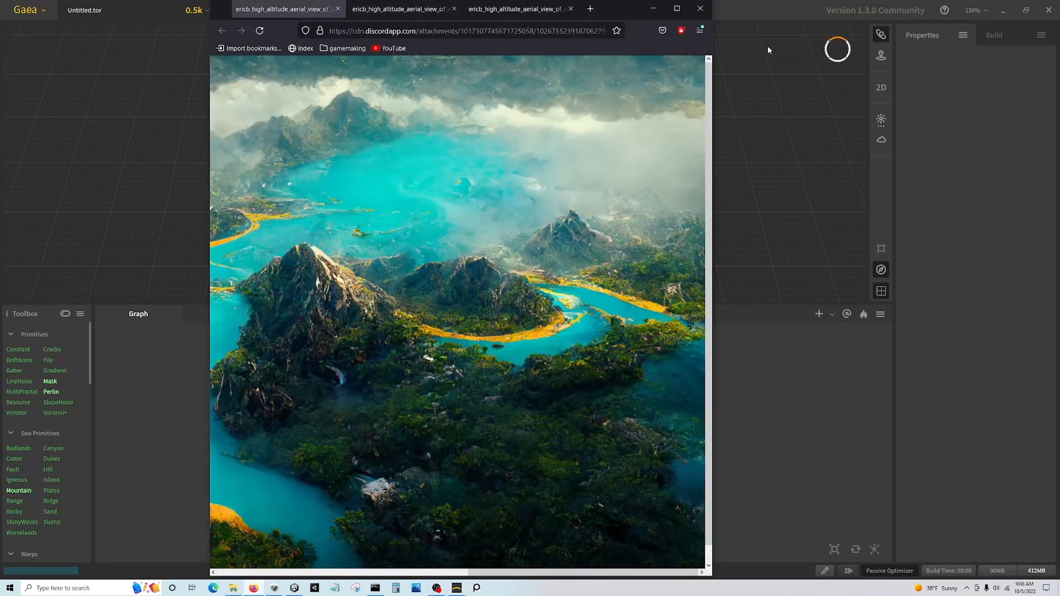
left_click_drag(713, 54, 811, 56)
left_click(398, 9)
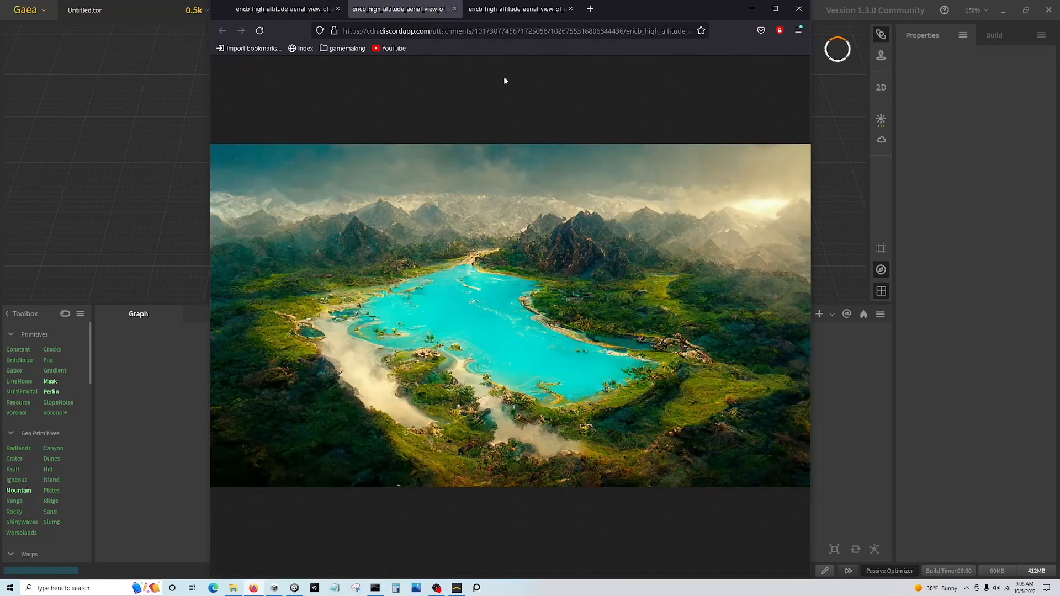
left_click(527, 12)
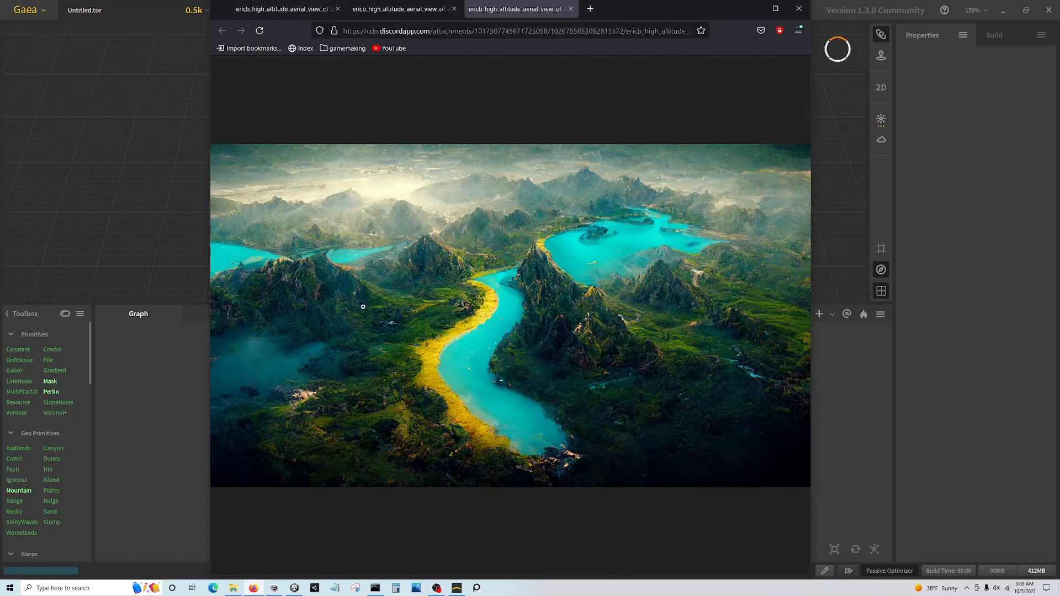
left_click(283, 13)
left_click(374, 13)
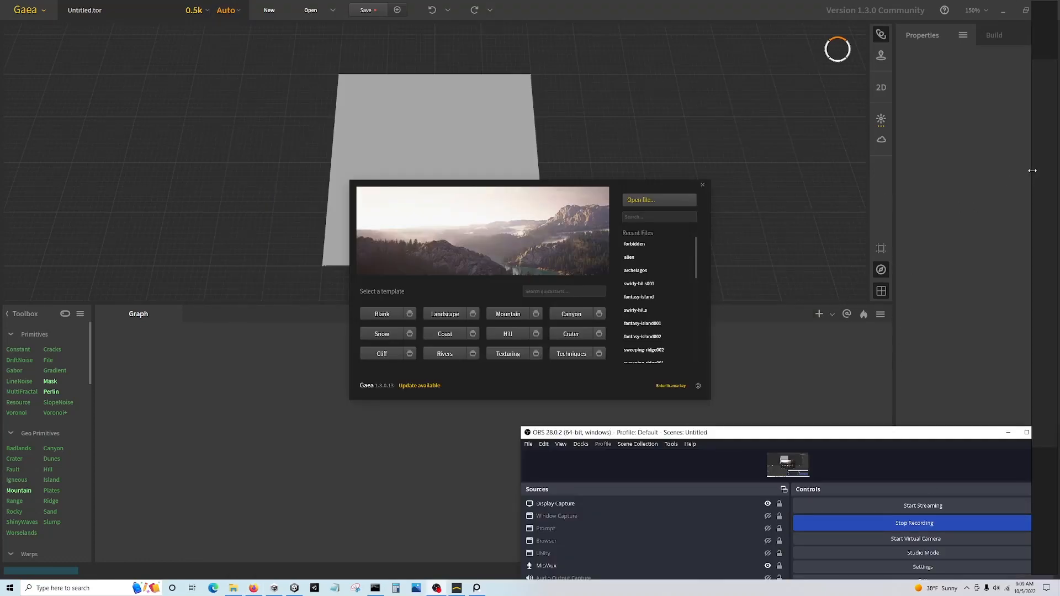
- Widen the reference board over the workspace and delete the duplicate river image from it
left_click_drag(1032, 170, 526, 171)
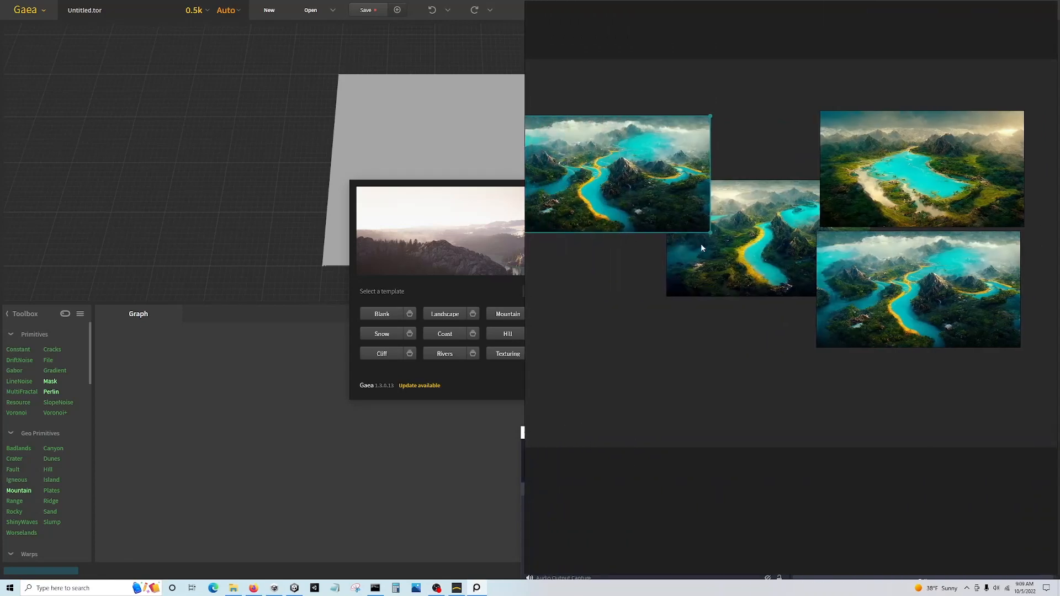
key("Delete")
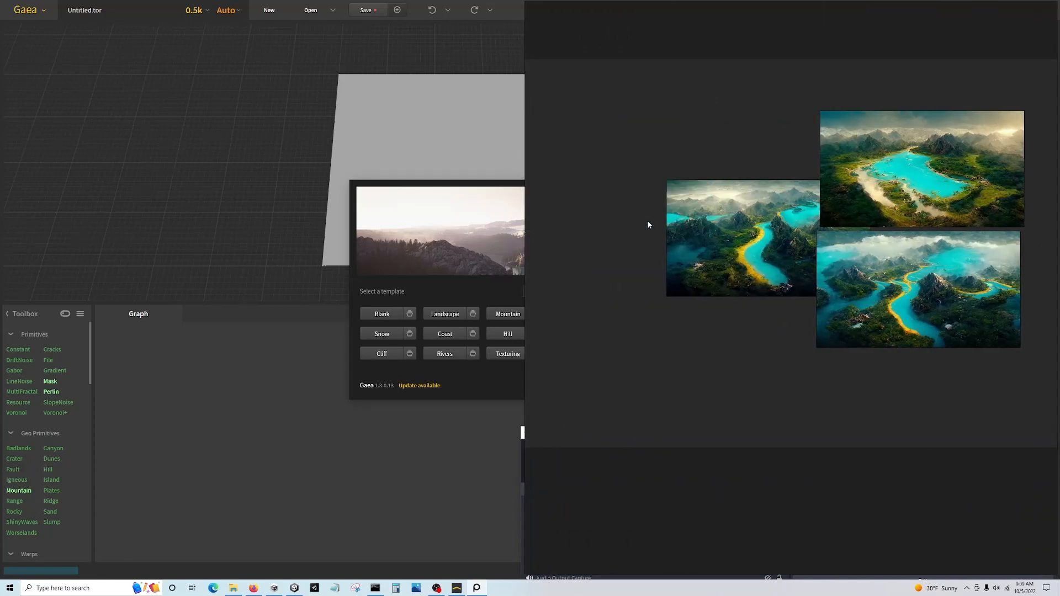
scroll(1000, 221, "up", 2)
scroll(929, 233, "down", 1)
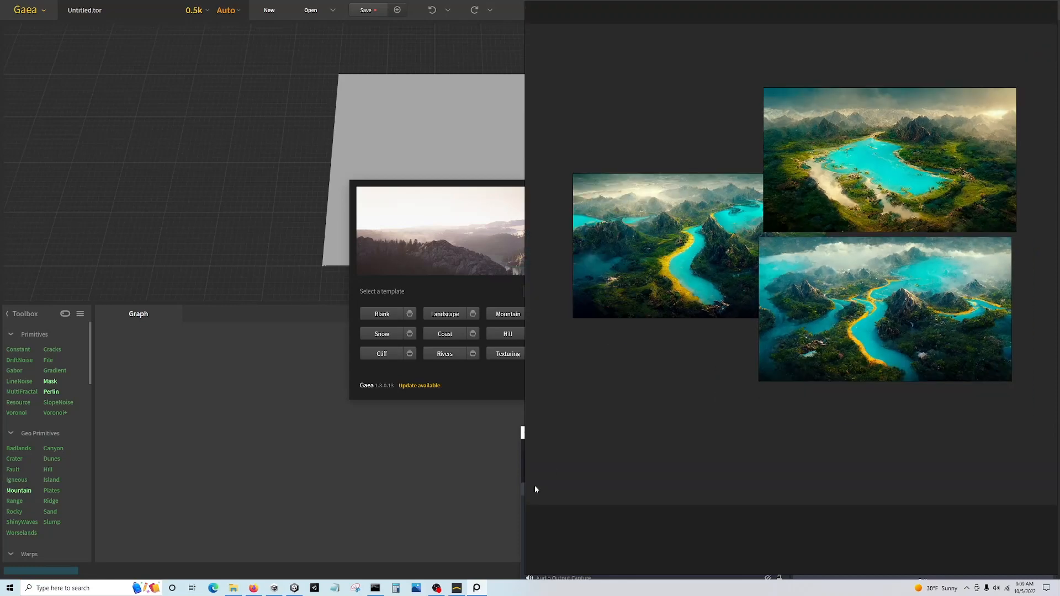
mouse_move(473, 593)
left_click_drag(525, 139, 548, 159)
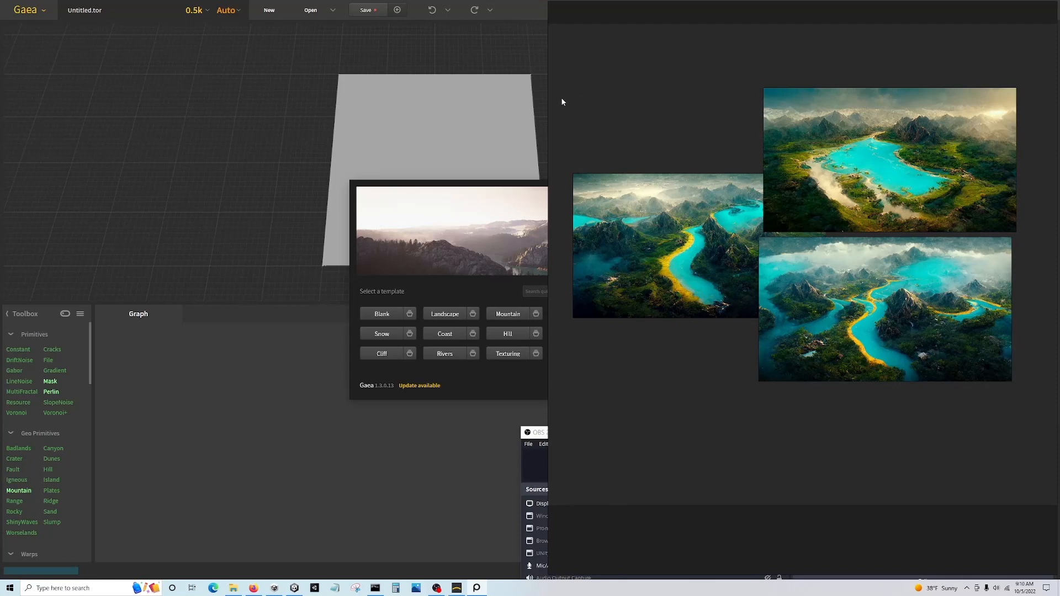
- Shrink the reference board, look over the Blank and Mountain templates, and close the start dialog without choosing a template
left_click_drag(548, 96, 1037, 121)
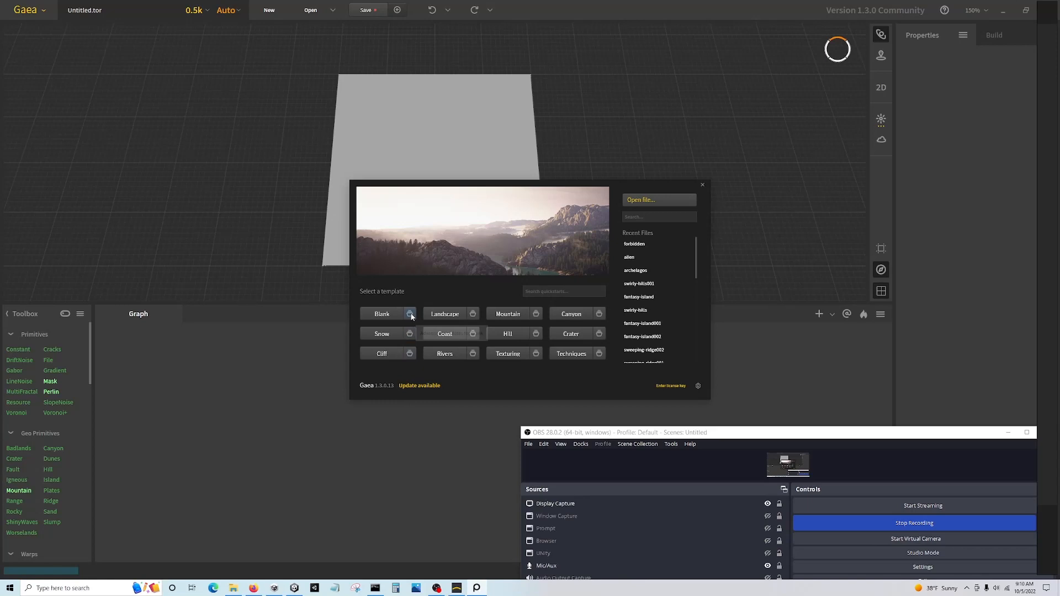
left_click(410, 314)
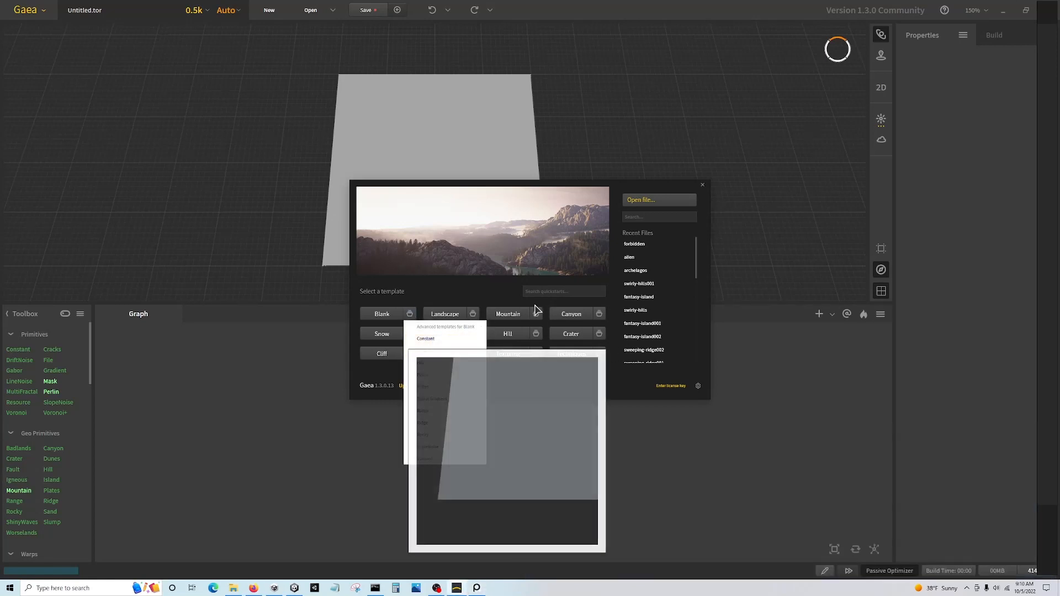
left_click(536, 314)
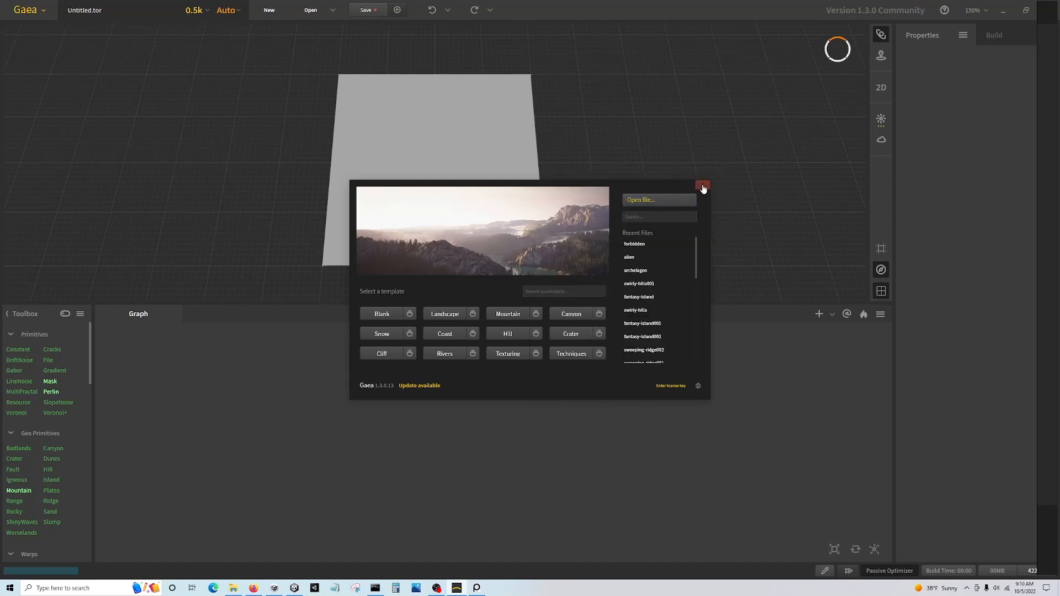
left_click(703, 184)
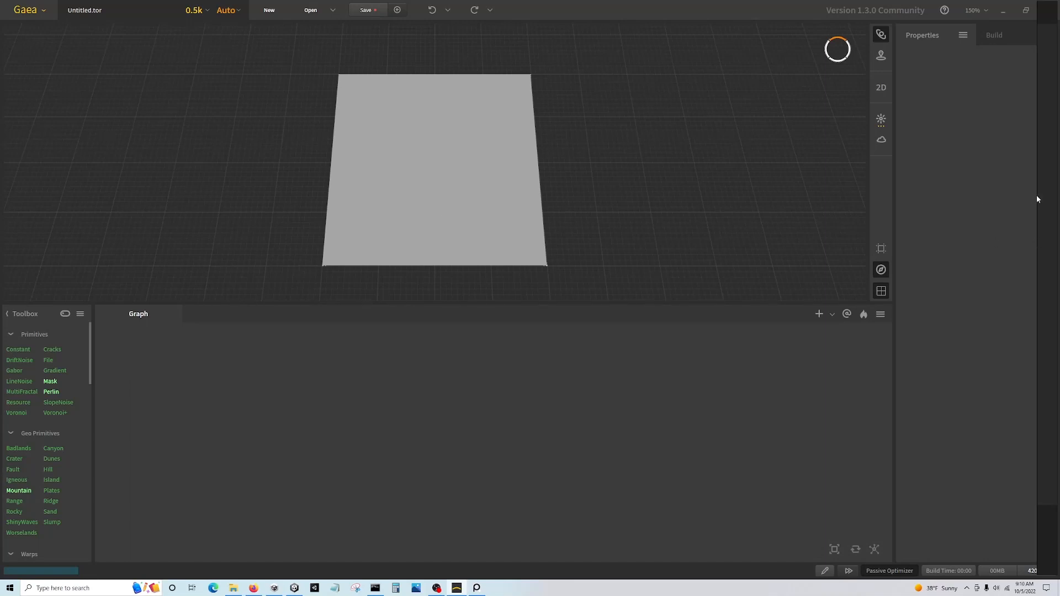
- Review the reference images on the widened board, shrink it again, and enlarge the 3D viewport over the graph area
left_click_drag(1037, 196, 545, 191)
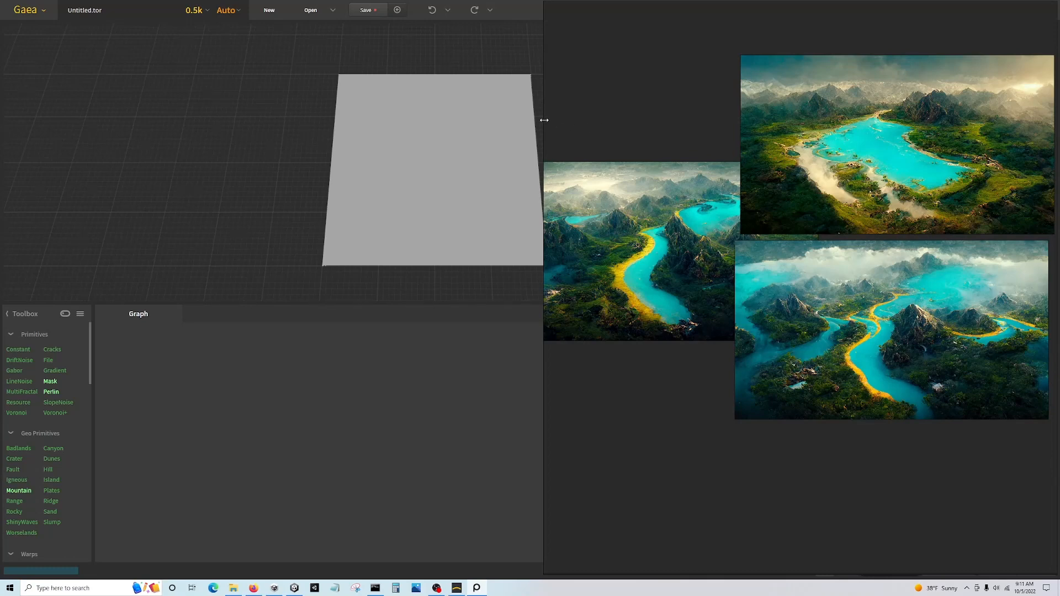
left_click_drag(544, 119, 965, 131)
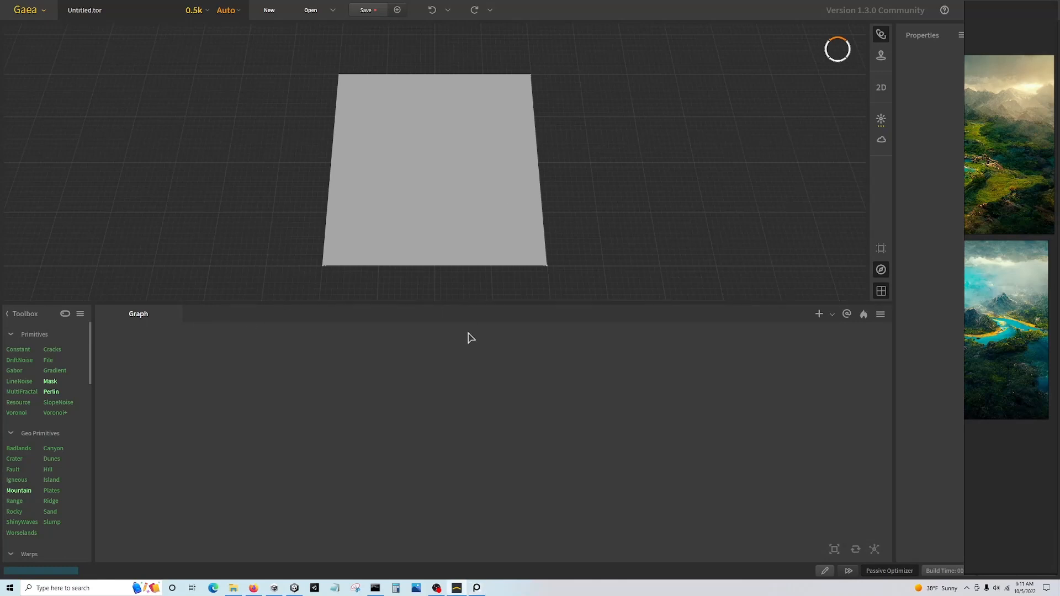
left_click_drag(479, 305, 486, 374)
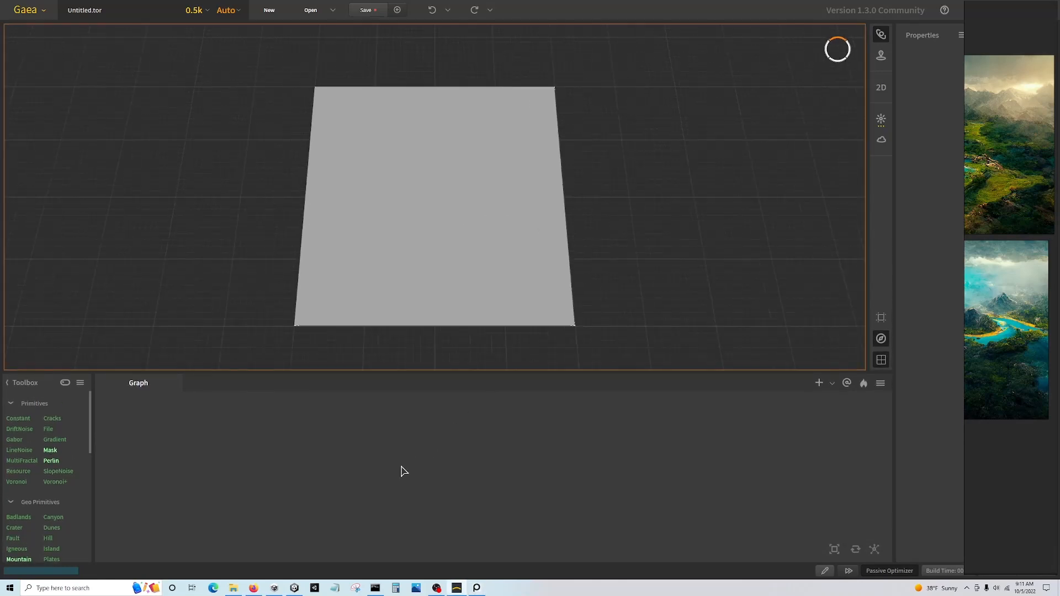
- Add an Island node to the graph from the geo primitives and open its shape editor
scroll(51, 485, "down", 2)
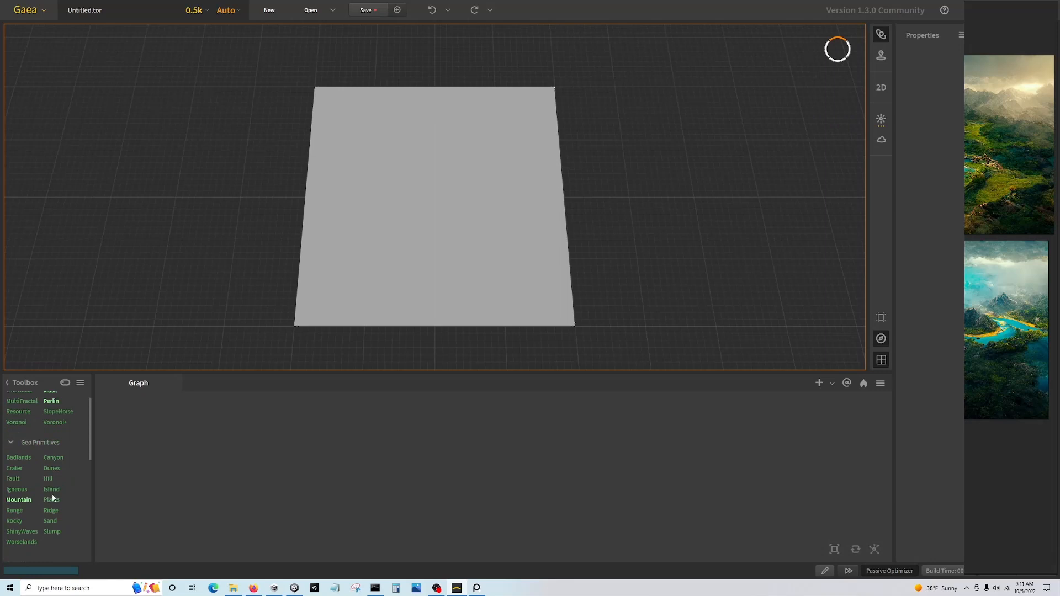
left_click_drag(65, 486, 217, 421)
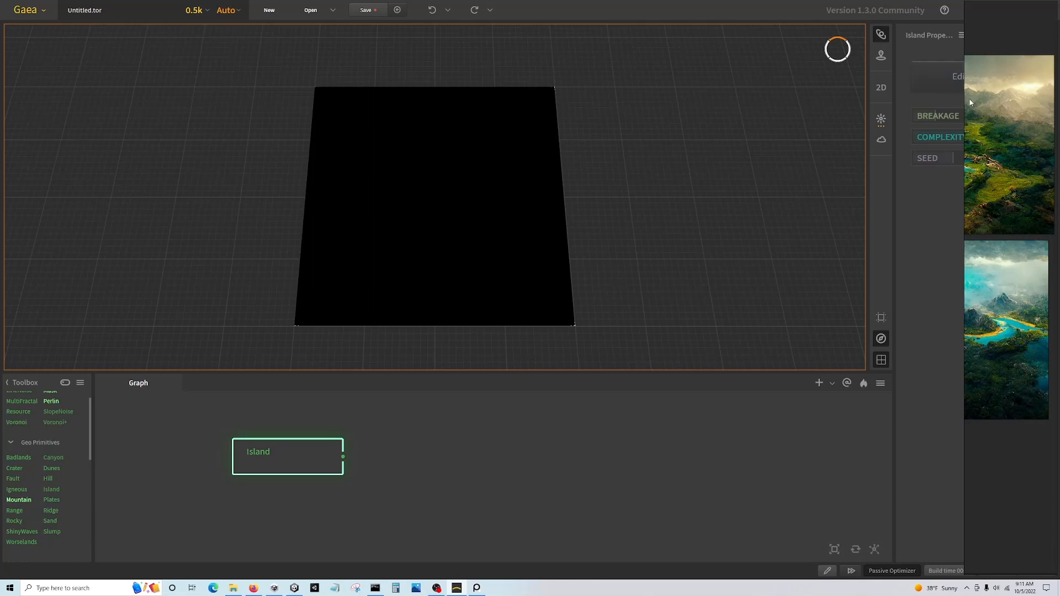
left_click(949, 76)
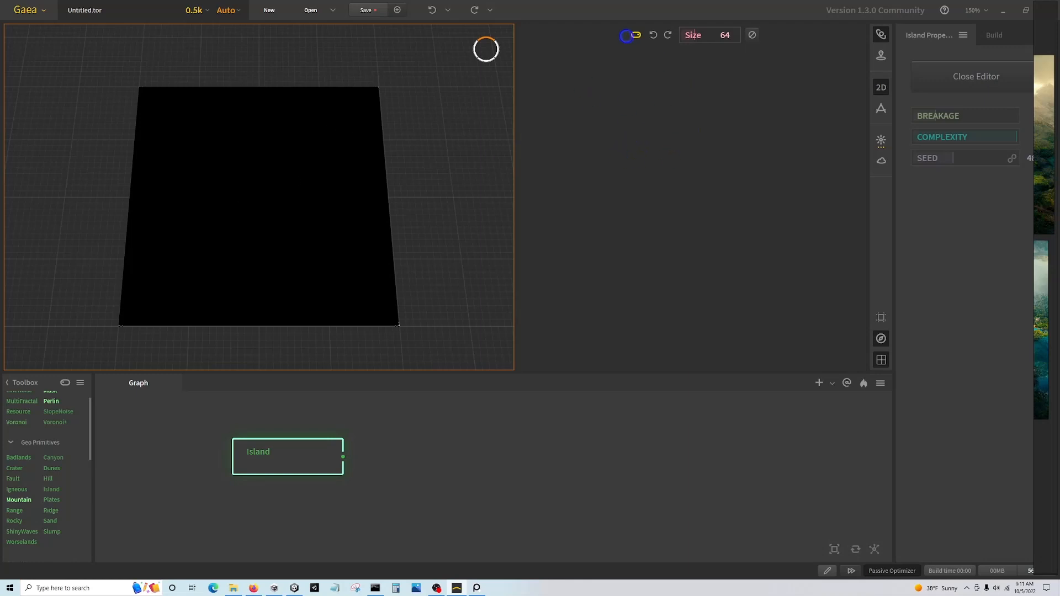
- Set the brush size to 126 and paint a curved island mass with a bent landmass around its upper-left side
left_click(687, 36)
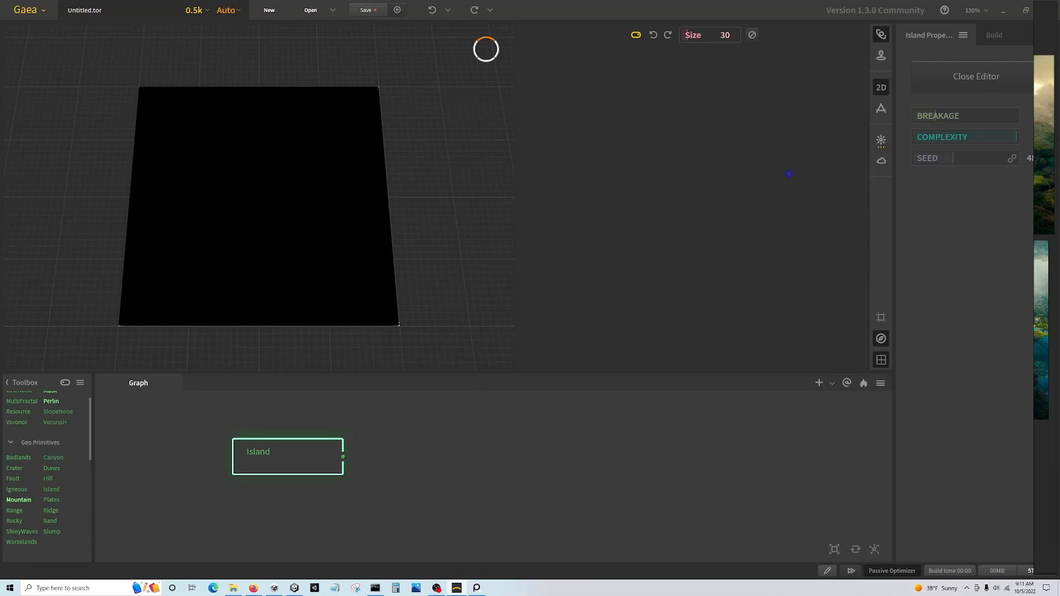
left_click(709, 36)
mouse_move(792, 224)
left_mouse_down()
mouse_move(732, 269)
mouse_move(782, 266)
mouse_move(802, 220)
mouse_move(778, 173)
left_mouse_up()
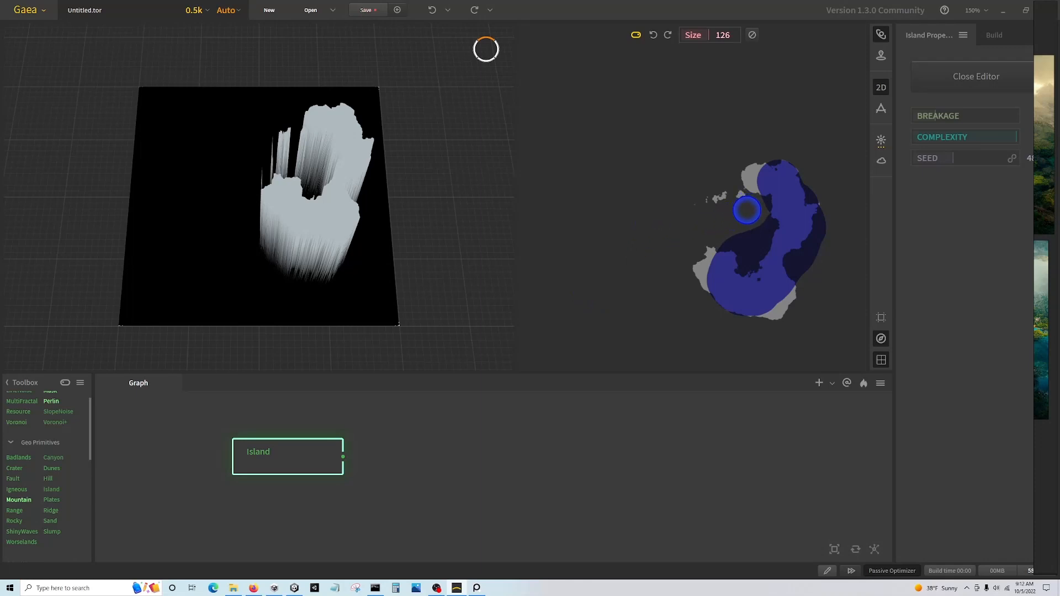
left_click_drag(746, 210, 734, 217)
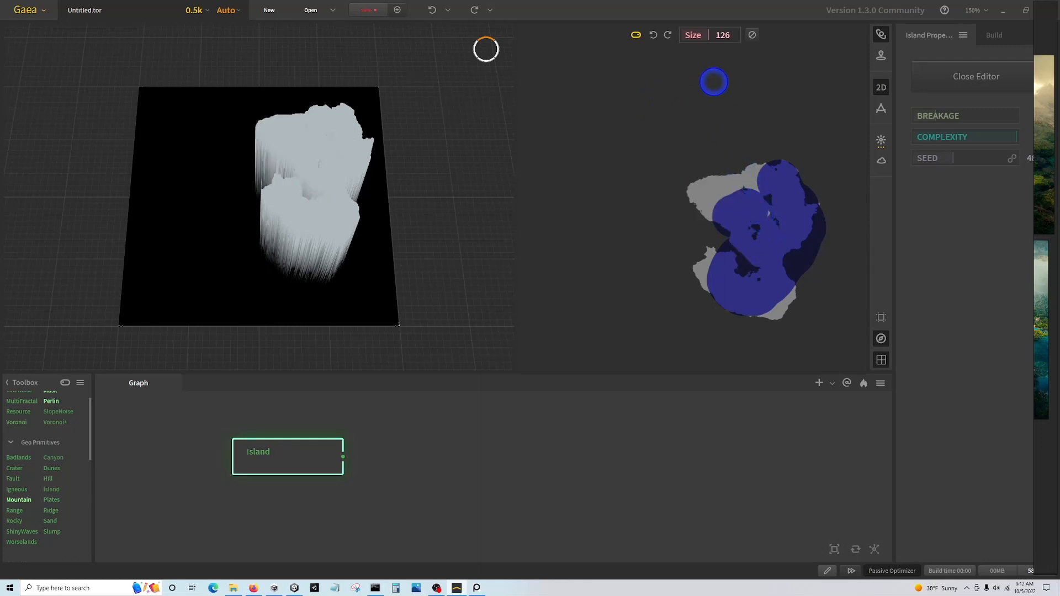
mouse_move(683, 236)
left_mouse_down()
mouse_move(670, 183)
mouse_move(732, 152)
left_mouse_up()
left_click_drag(747, 139, 816, 134)
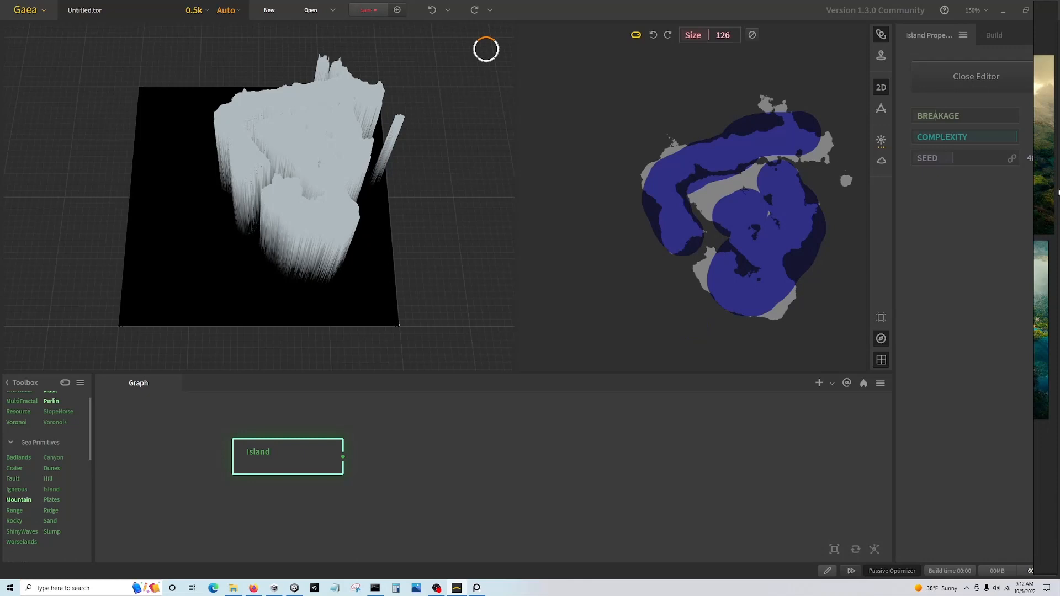
- Compare with the reference images and paint a large landmass over the upper-left part of the map, extending along its upper edge
left_click_drag(1034, 192, 495, 210)
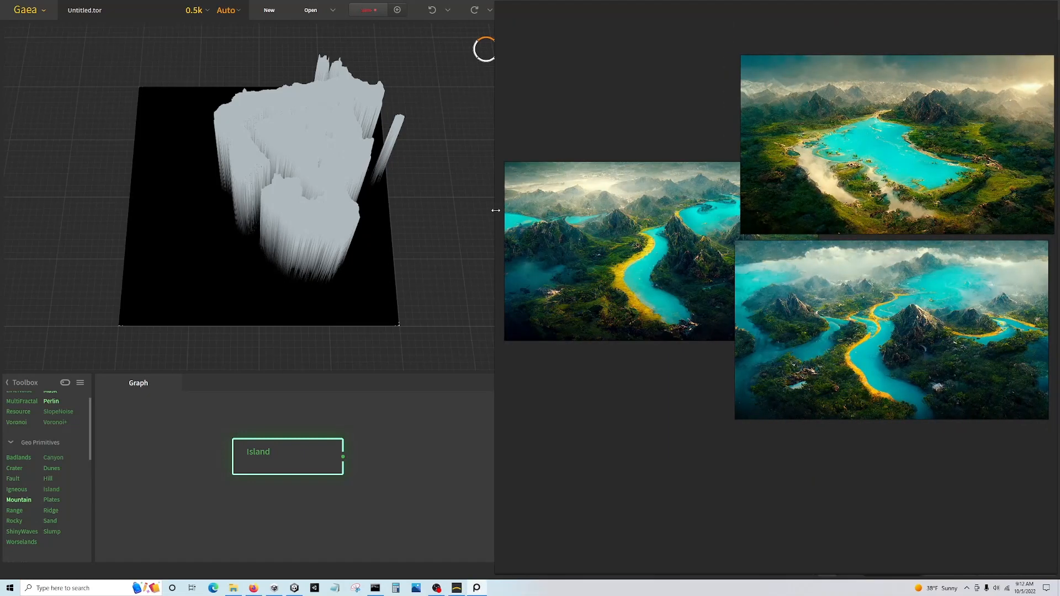
left_click_drag(497, 212, 505, 212)
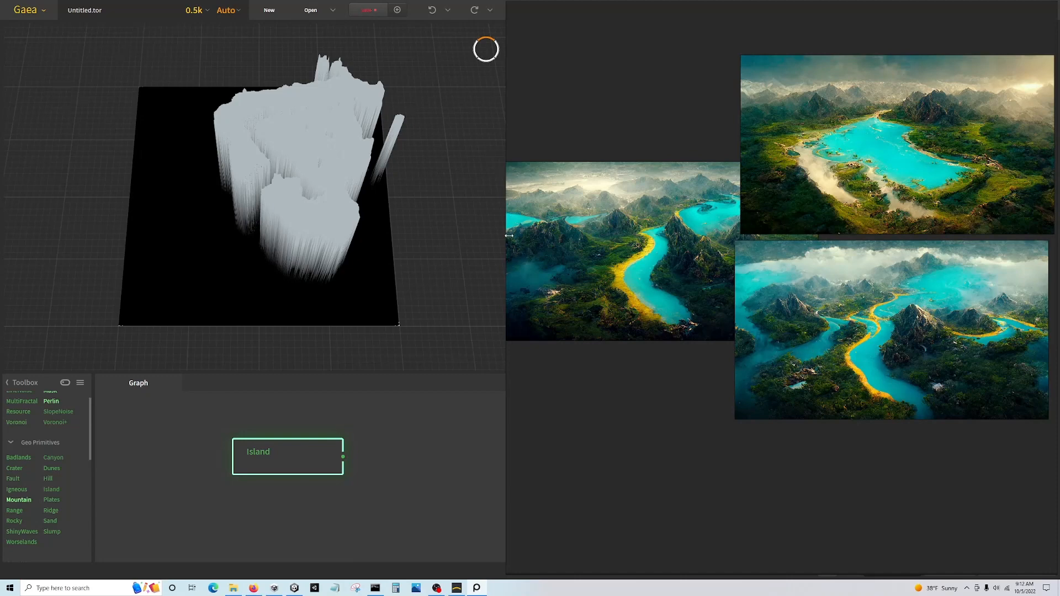
left_click_drag(509, 235, 972, 235)
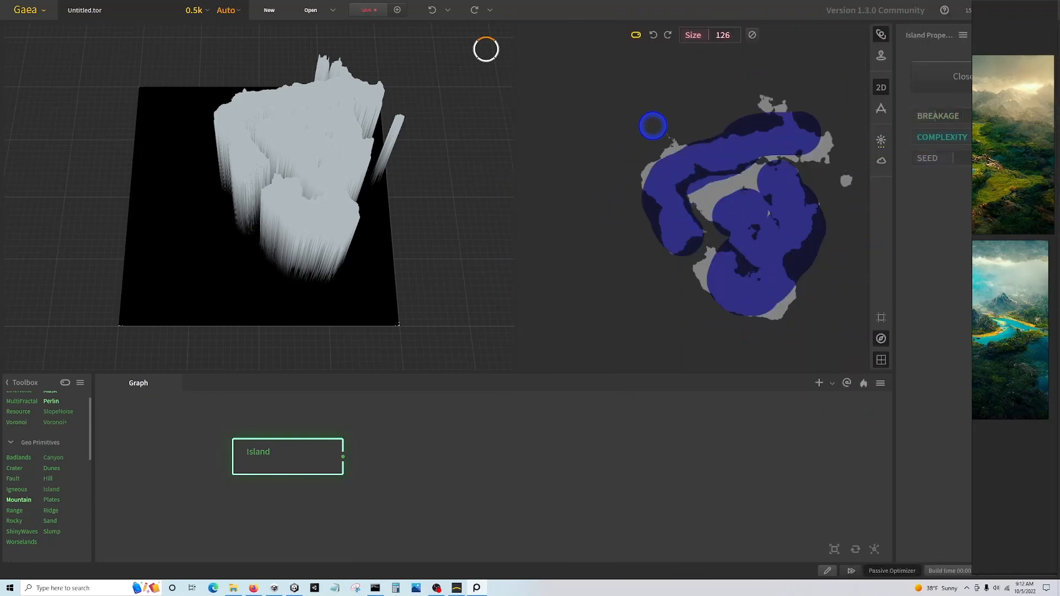
mouse_move(717, 101)
left_mouse_down()
mouse_move(606, 145)
mouse_move(615, 243)
mouse_move(552, 166)
mouse_move(547, 52)
mouse_move(831, 59)
mouse_move(587, 87)
mouse_move(570, 131)
mouse_move(615, 108)
mouse_move(622, 116)
mouse_move(586, 189)
left_mouse_up()
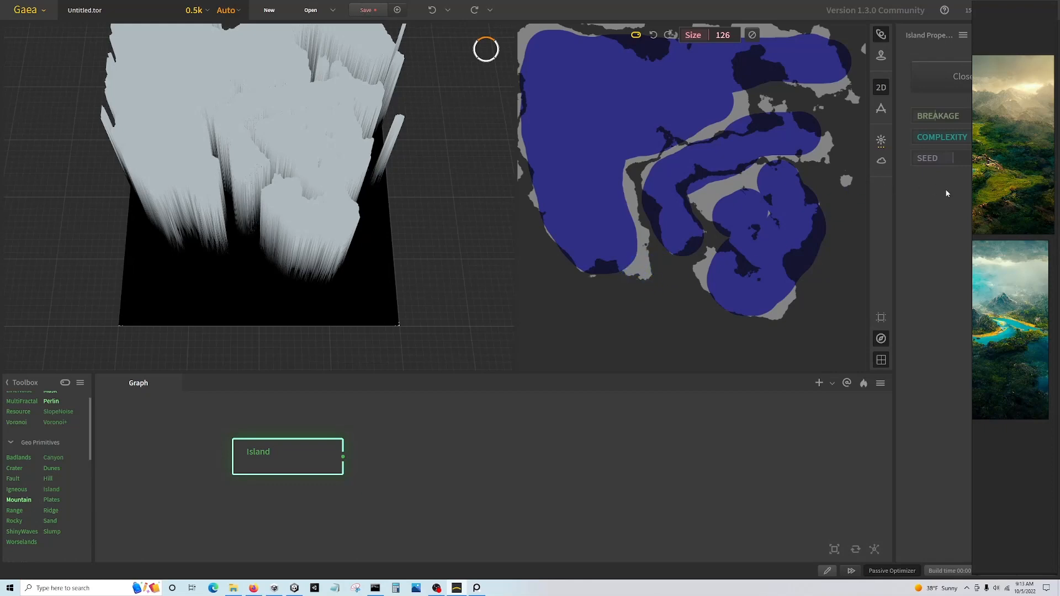
- Recheck the references, paint a wide island along the map's lower edge, and erase the lower tip of the bent landmass
left_click_drag(969, 192, 442, 216)
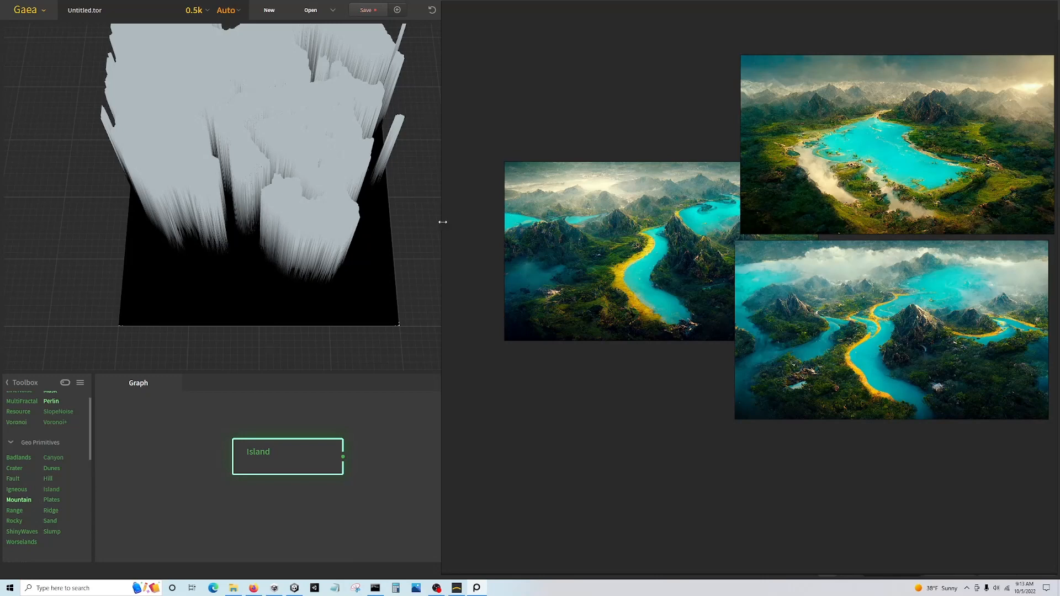
left_click_drag(443, 222, 449, 223)
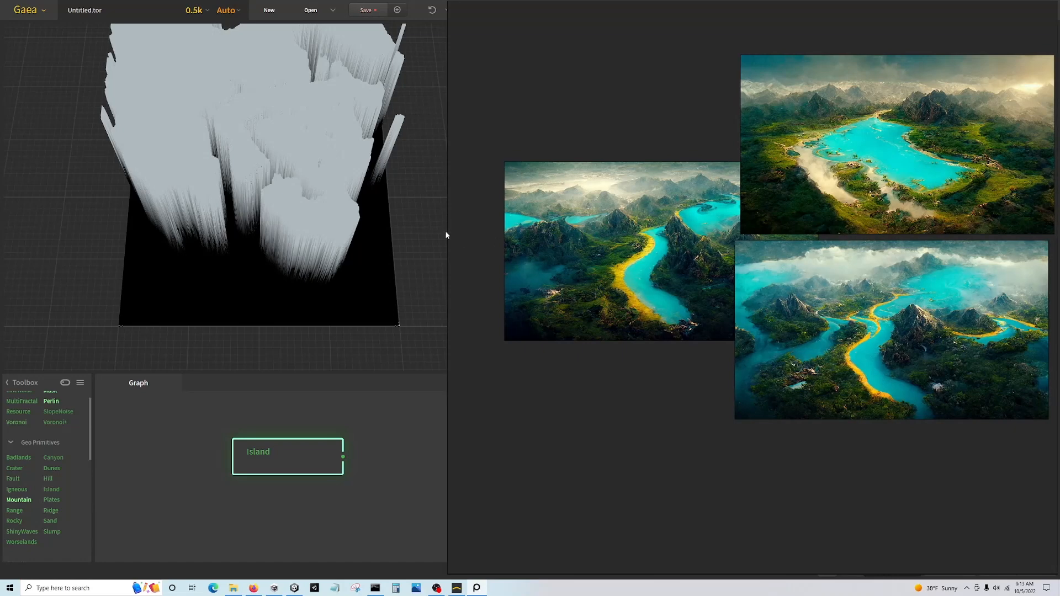
left_click_drag(447, 231, 941, 230)
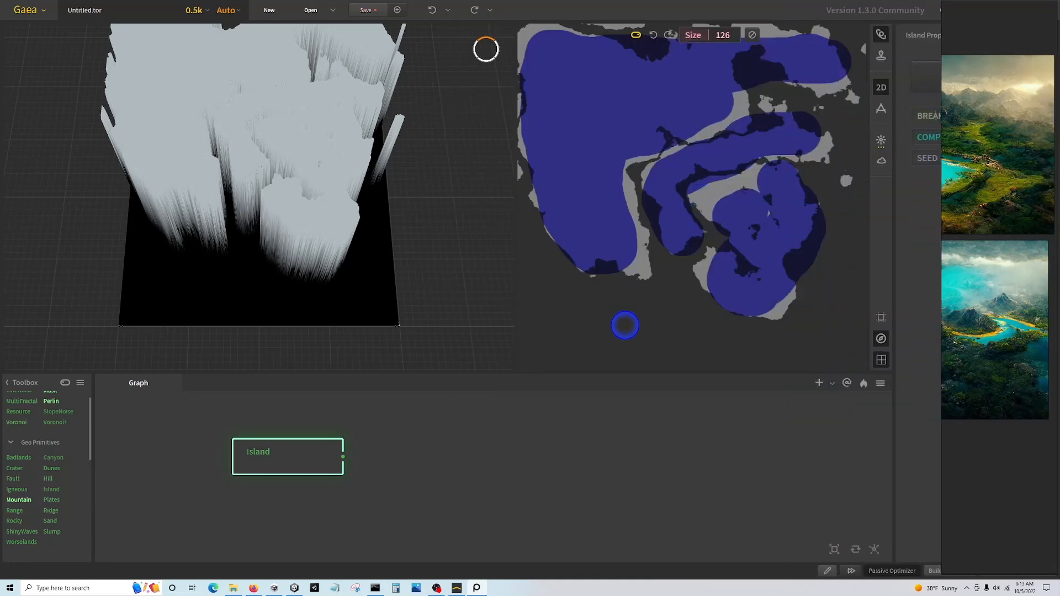
mouse_move(592, 316)
left_mouse_down()
mouse_move(672, 296)
mouse_move(701, 326)
mouse_move(592, 331)
left_mouse_up()
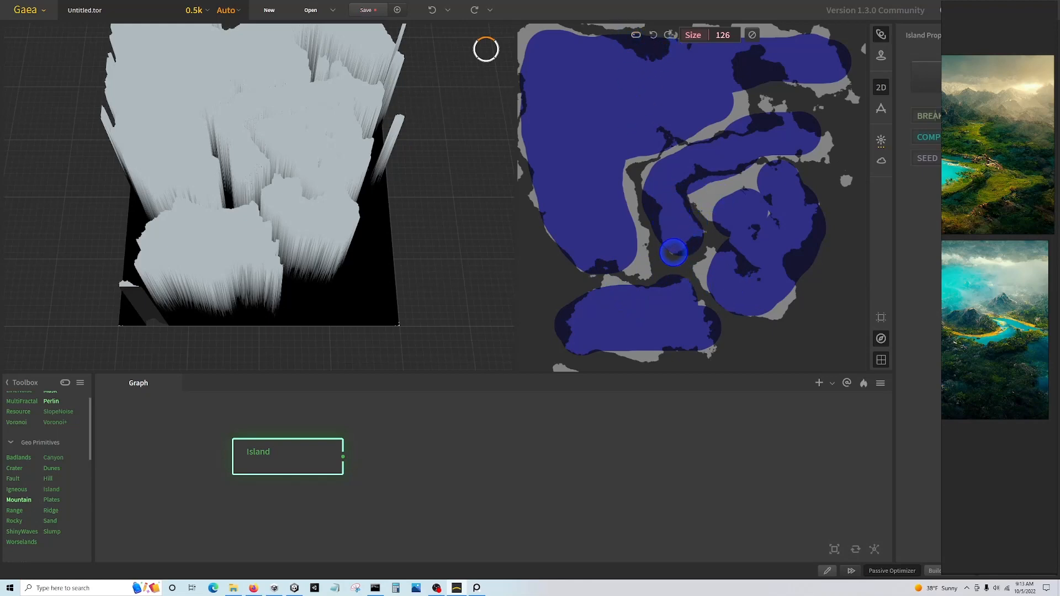
mouse_move(674, 249)
right_mouse_down()
mouse_move(677, 237)
mouse_move(691, 238)
mouse_move(670, 244)
mouse_move(703, 240)
right_mouse_up()
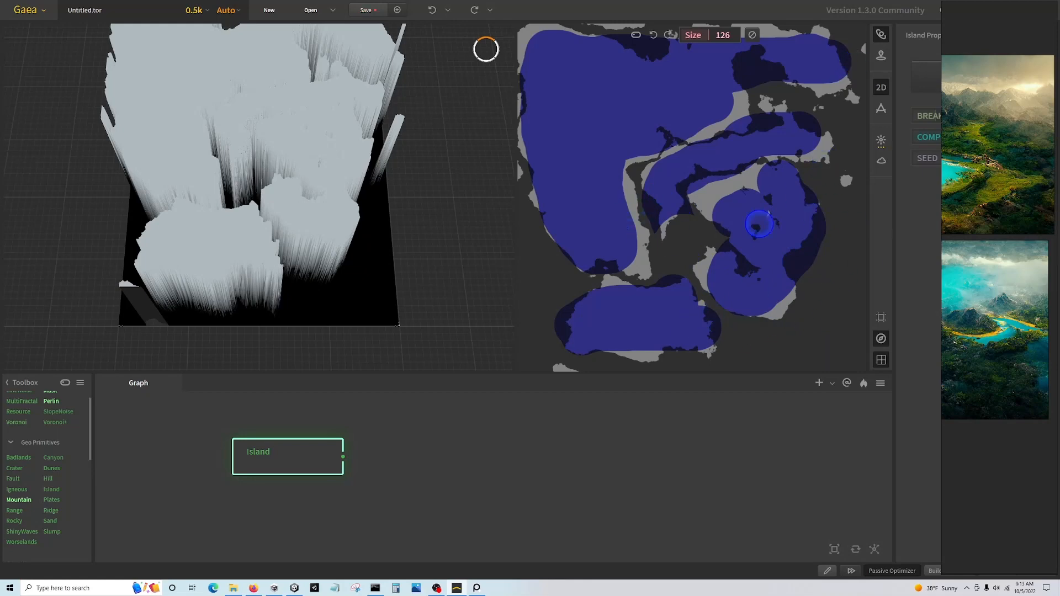
left_click(636, 35)
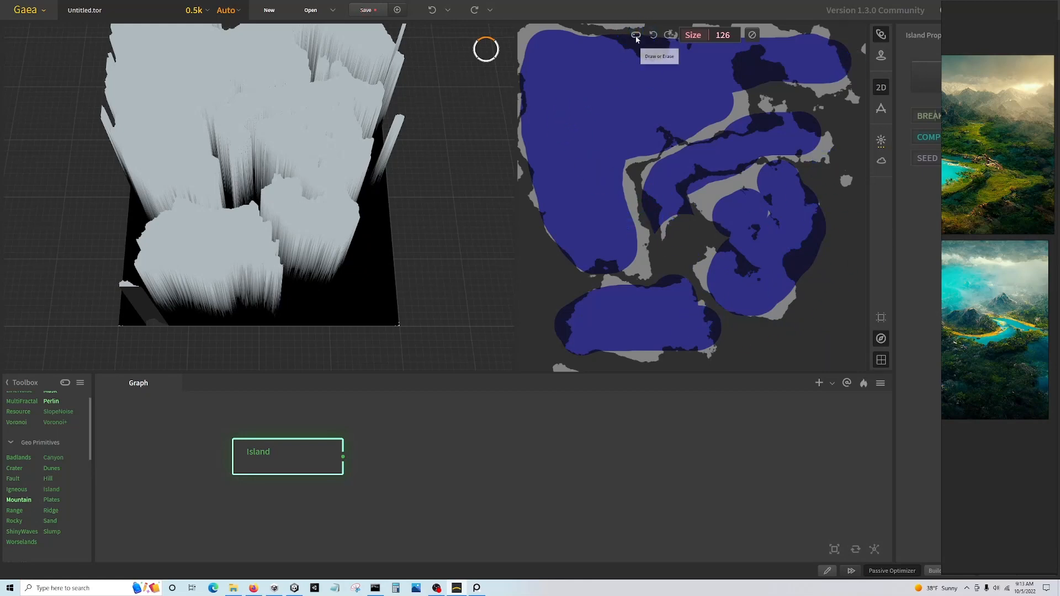
- Set the brush size to 46 and paint small islets along the map's right side, lower right and lower-left edge
left_click(691, 34)
mouse_move(850, 218)
left_mouse_down()
mouse_move(847, 250)
mouse_move(811, 319)
mouse_move(763, 351)
mouse_move(730, 345)
left_mouse_up()
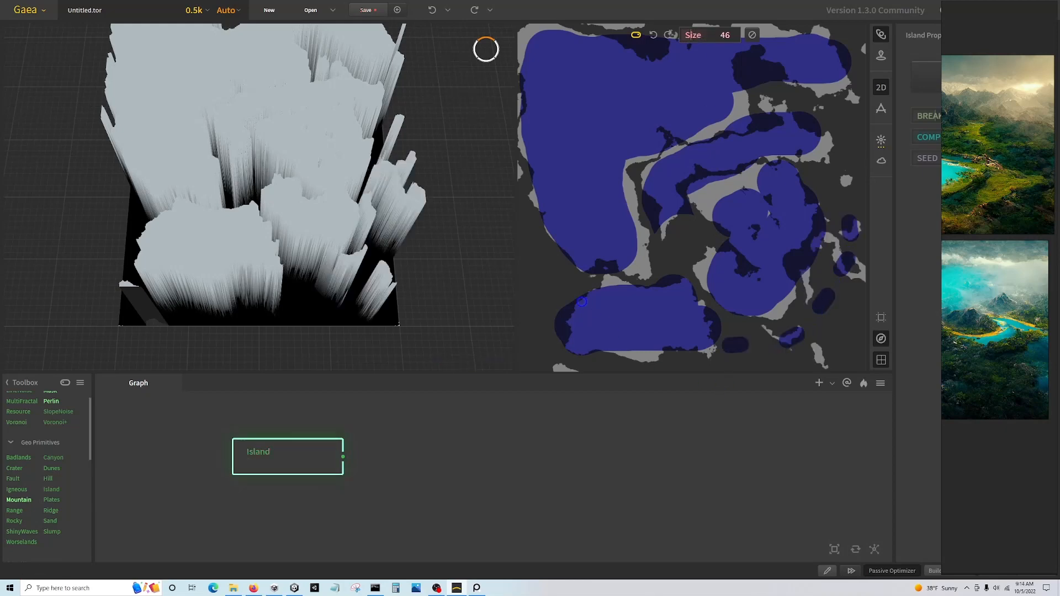
left_click_drag(556, 288, 544, 266)
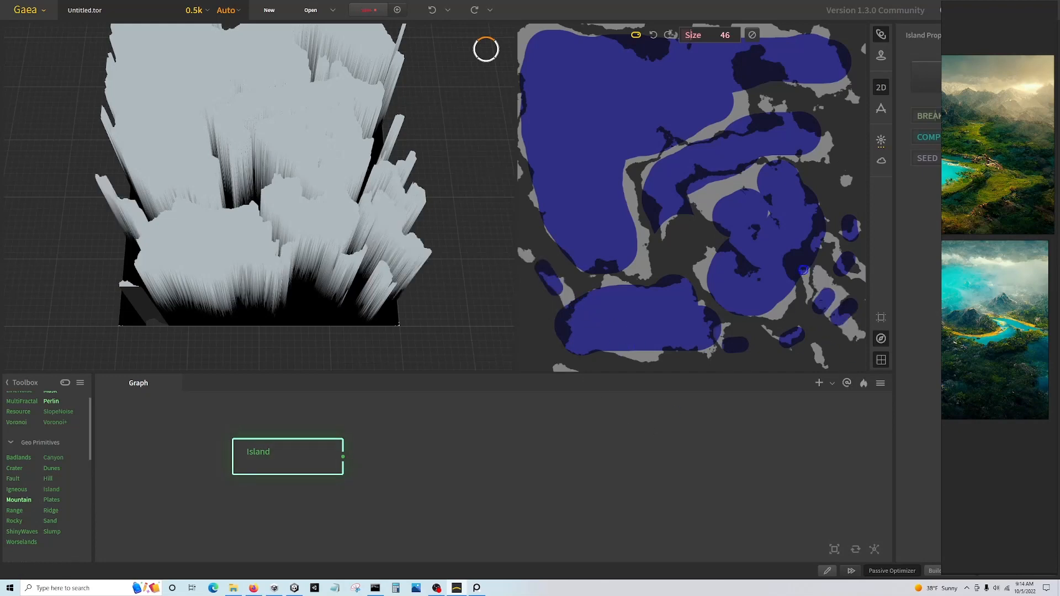
left_click(844, 124)
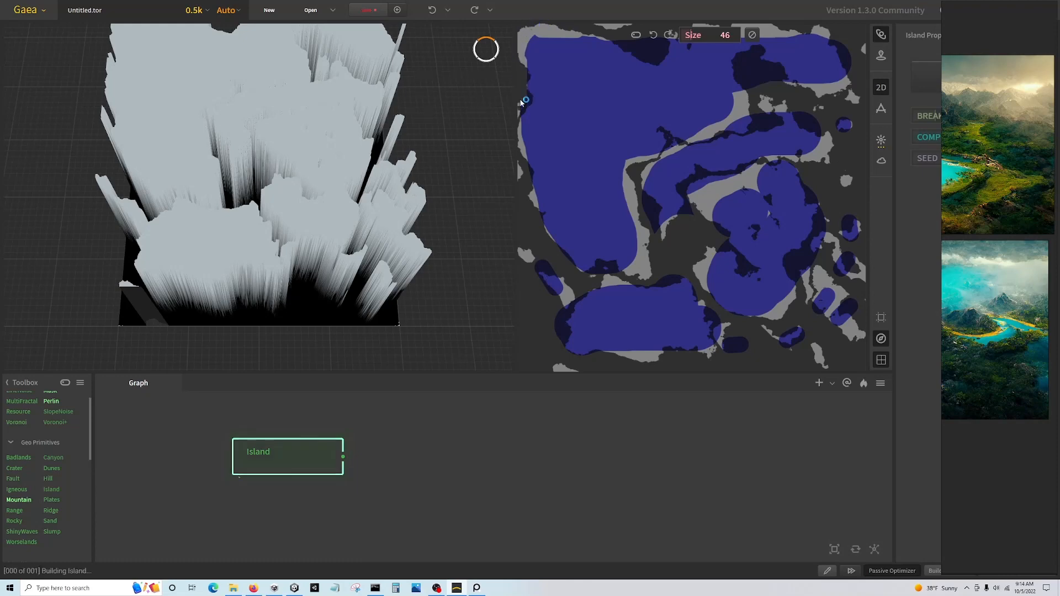
- Touch up the painted shape at the map's left edge and close the island editor, moving the reference images off the node properties
left_click_drag(519, 145, 519, 112)
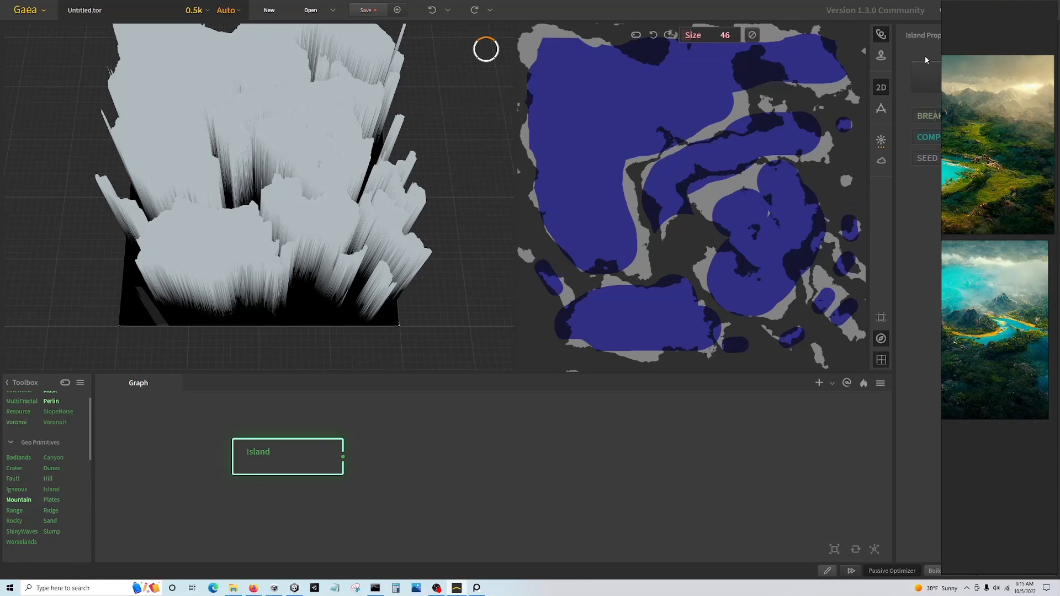
left_click_drag(942, 102, 1038, 102)
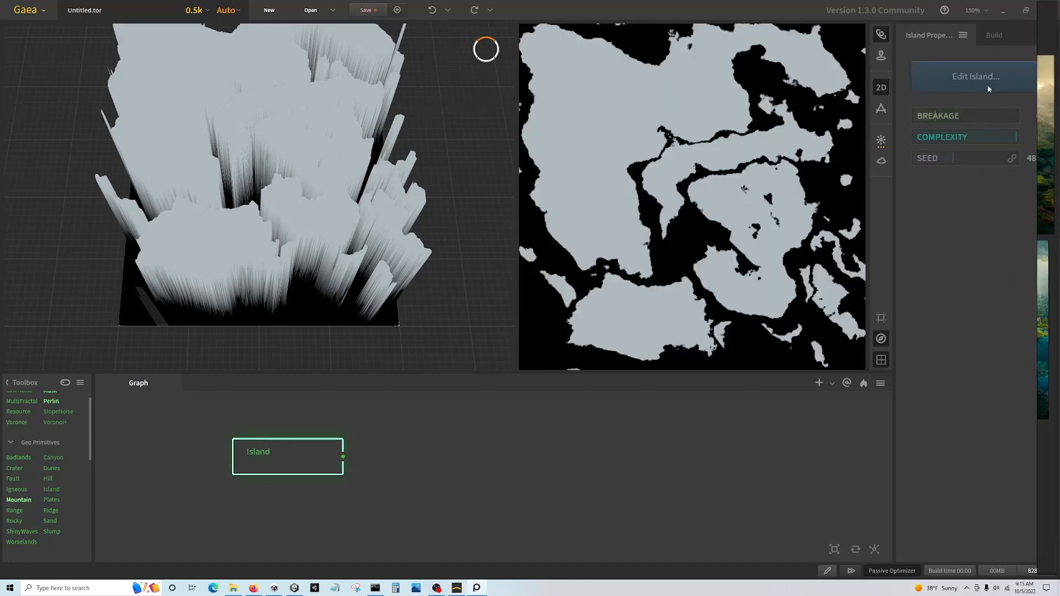
scroll(746, 210, "up", 2)
scroll(777, 264, "down", 3)
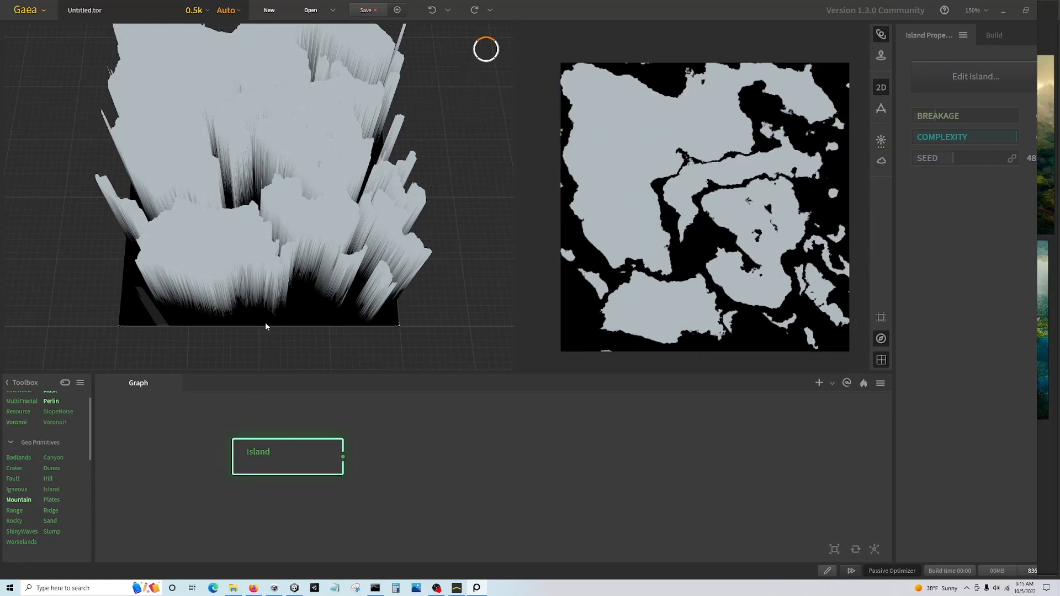
- Add a SlopeNoise node fed by the Island node
scroll(111, 458, "down", 1)
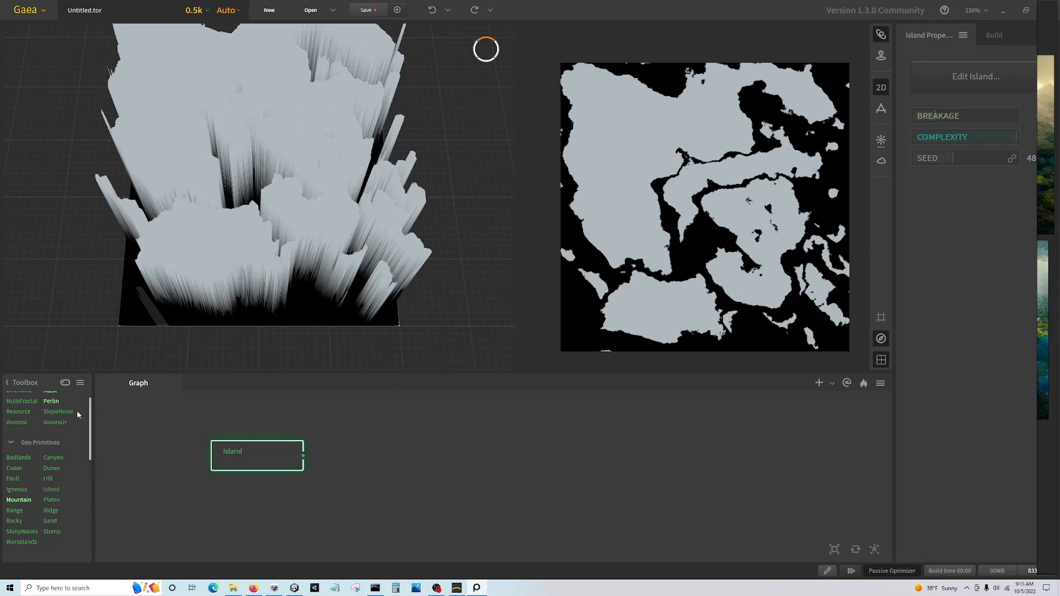
scroll(77, 413, "up", 2)
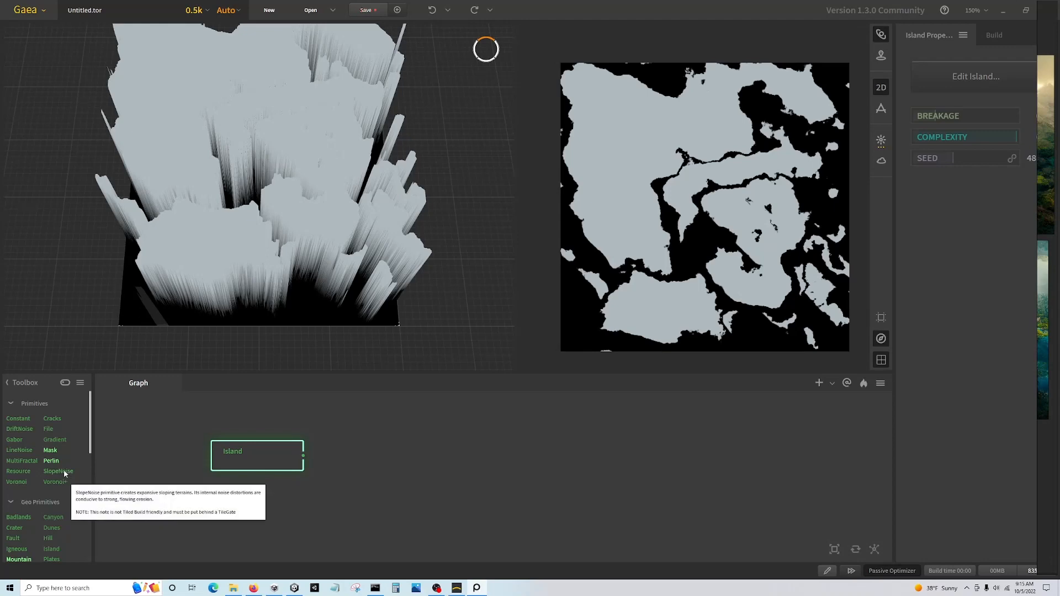
left_click_drag(64, 469, 319, 449)
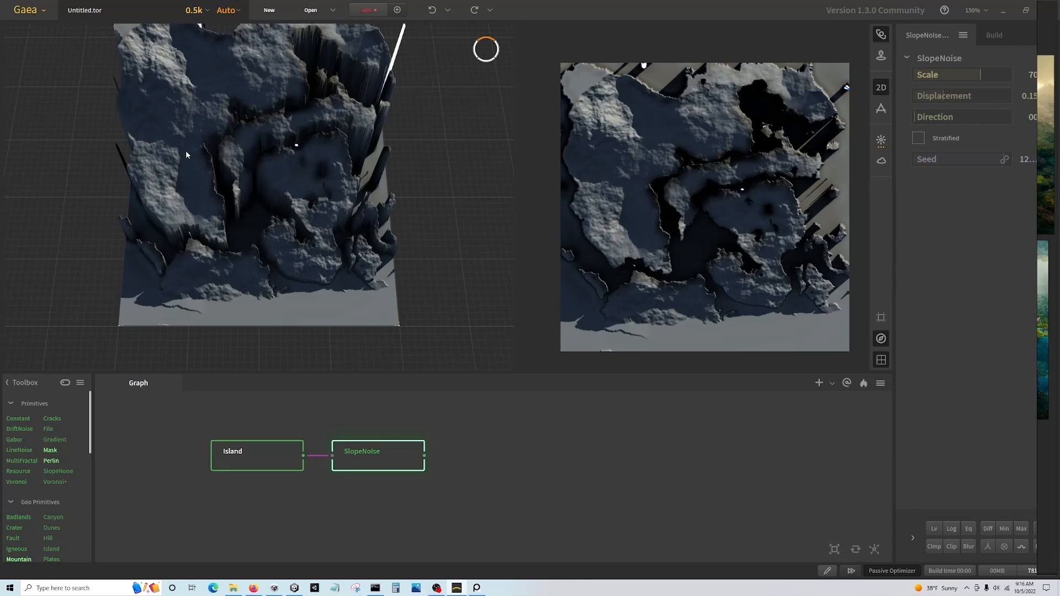
scroll(596, 187, "down", 3)
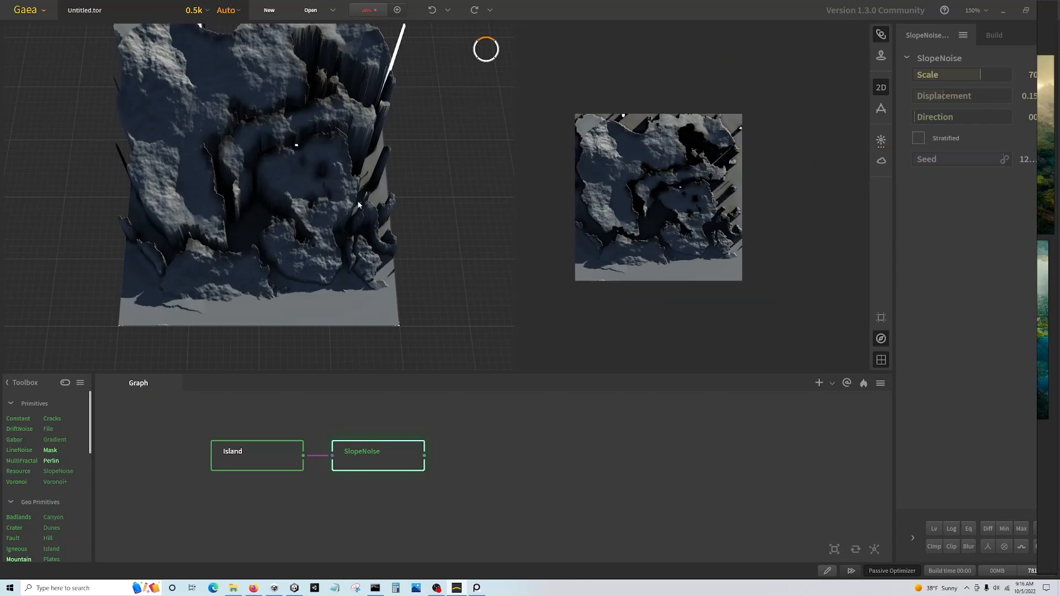
- Compare the Island shape with the SlopeNoise terrain in the 3D view, from above and from a low side angle
left_click(267, 466)
scroll(272, 282, "up", 3)
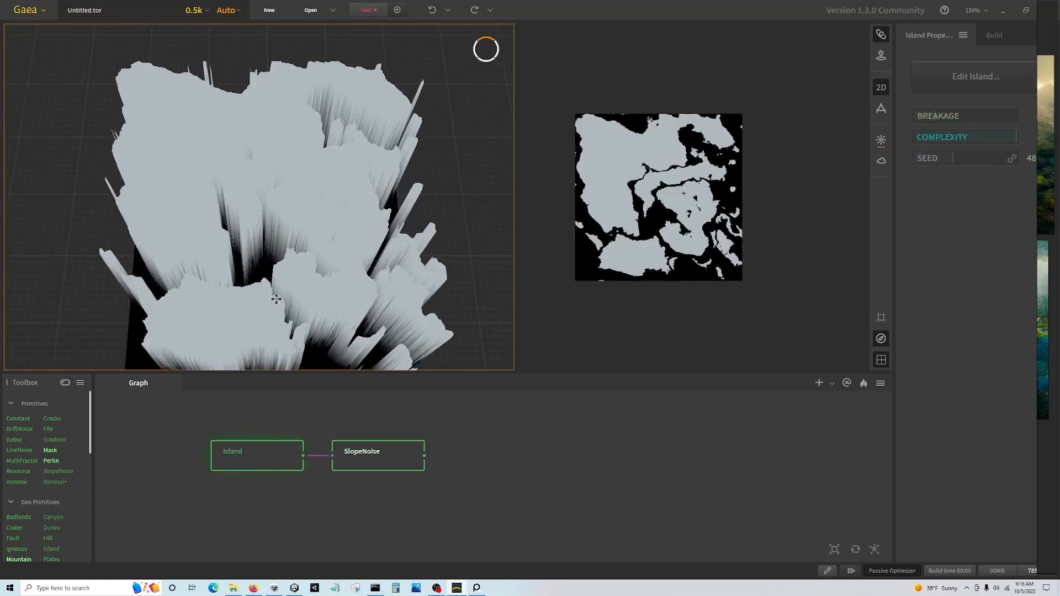
scroll(273, 276, "down", 4)
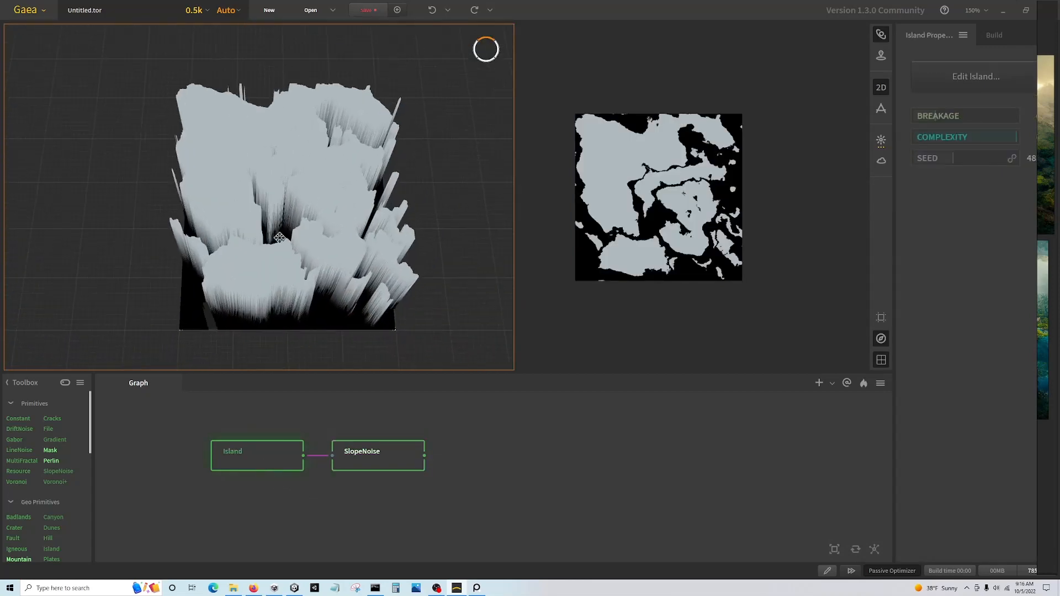
scroll(279, 250, "up", 4)
scroll(278, 246, "down", 3)
scroll(279, 246, "up", 3)
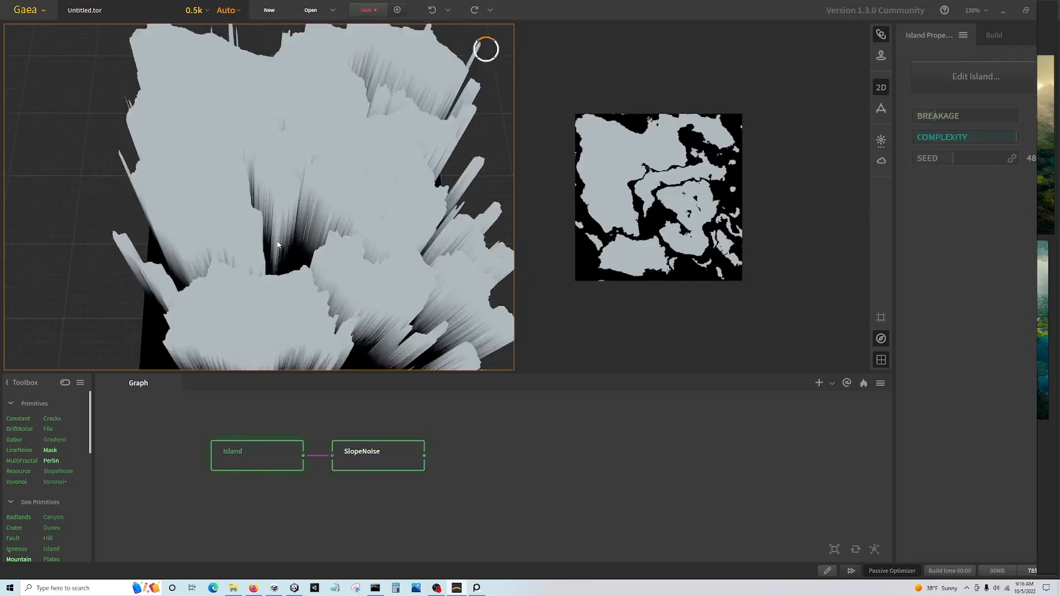
scroll(279, 246, "down", 3)
left_click(366, 457)
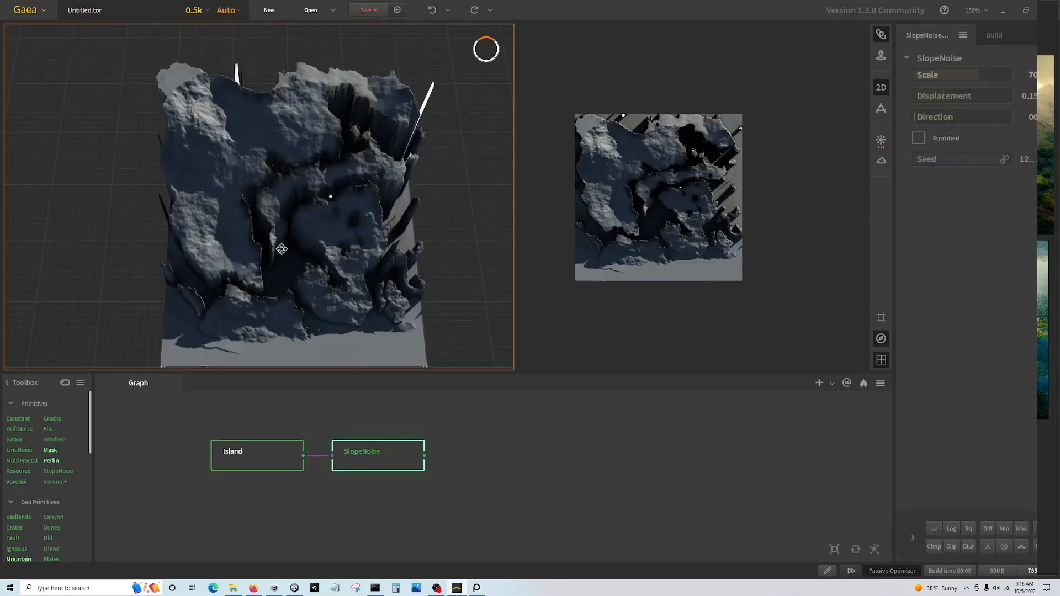
scroll(281, 252, "down", 2)
scroll(281, 251, "up", 4)
scroll(279, 231, "down", 3)
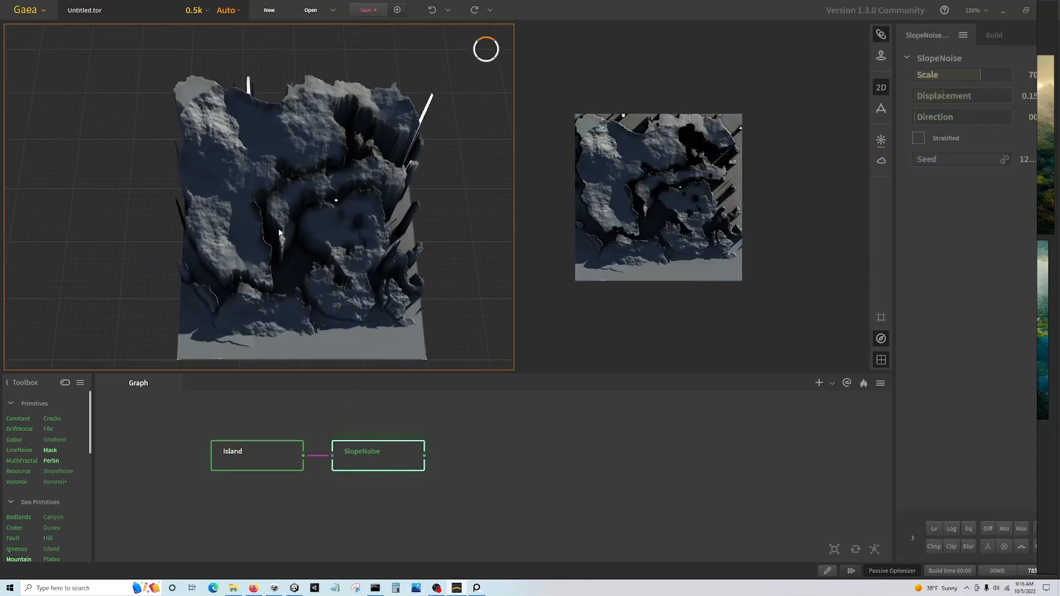
mouse_move(278, 229)
middle_mouse_down()
mouse_move(188, 276)
mouse_move(278, 228)
middle_mouse_up()
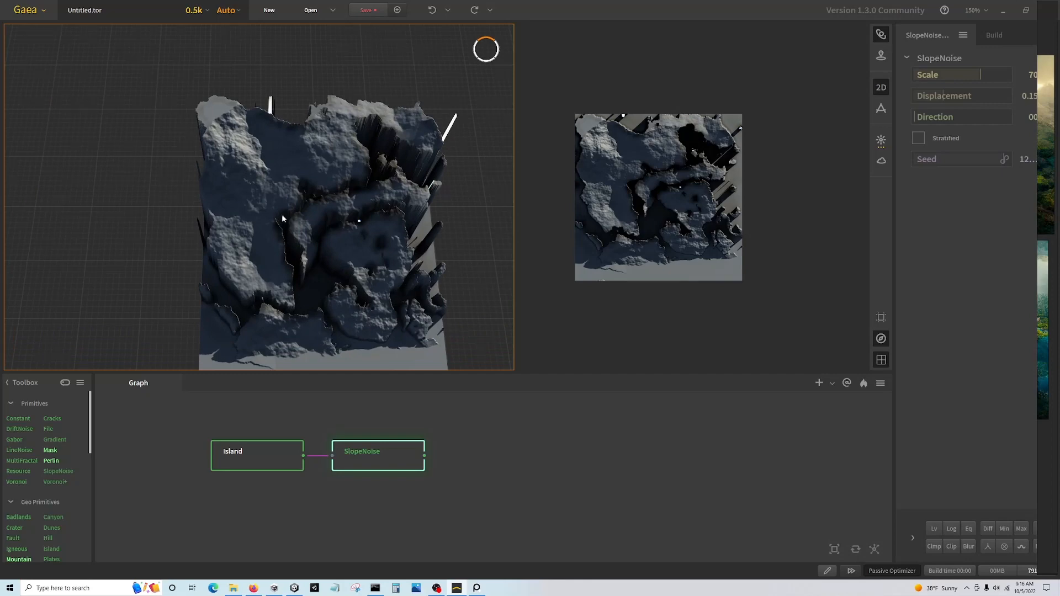
left_click_drag(280, 223, 343, 277)
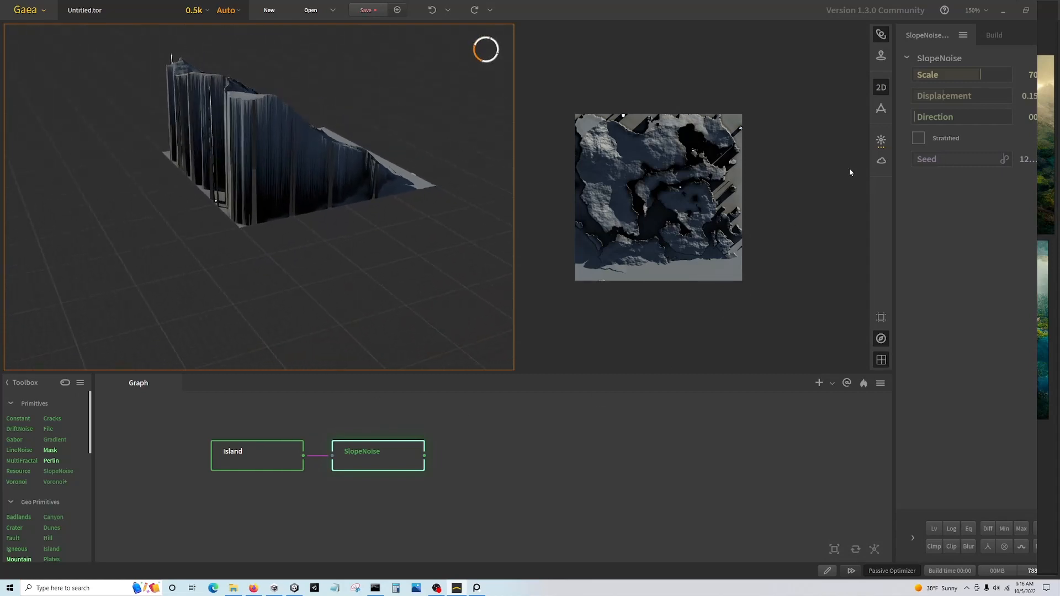
- Try a SlopeNoise scale of 9 with a displacement of about 0.34, and delete the SlopeNoise node
left_click(923, 74)
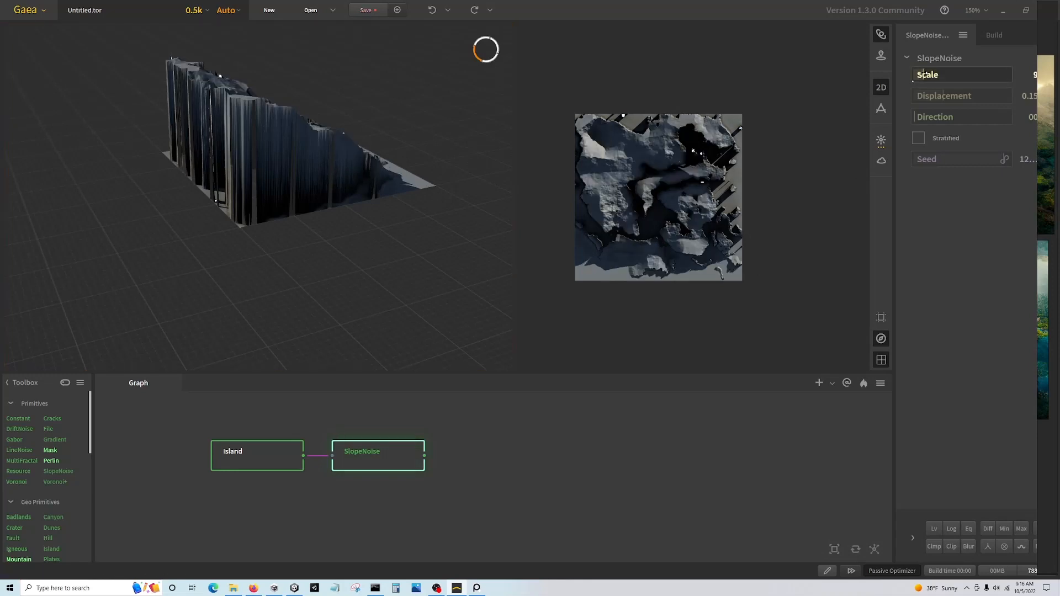
left_click(924, 96)
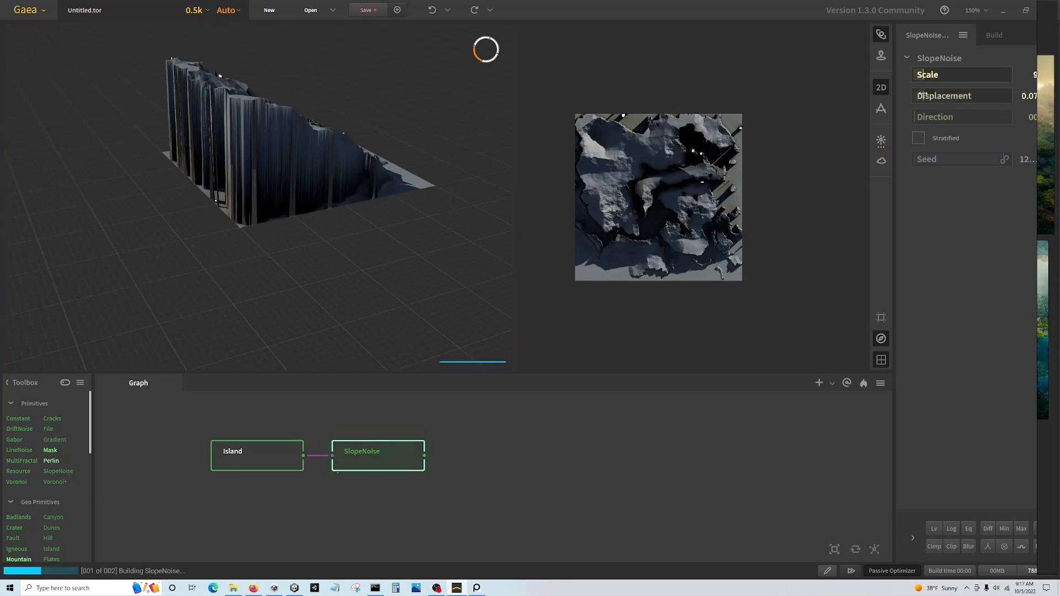
left_click(994, 98)
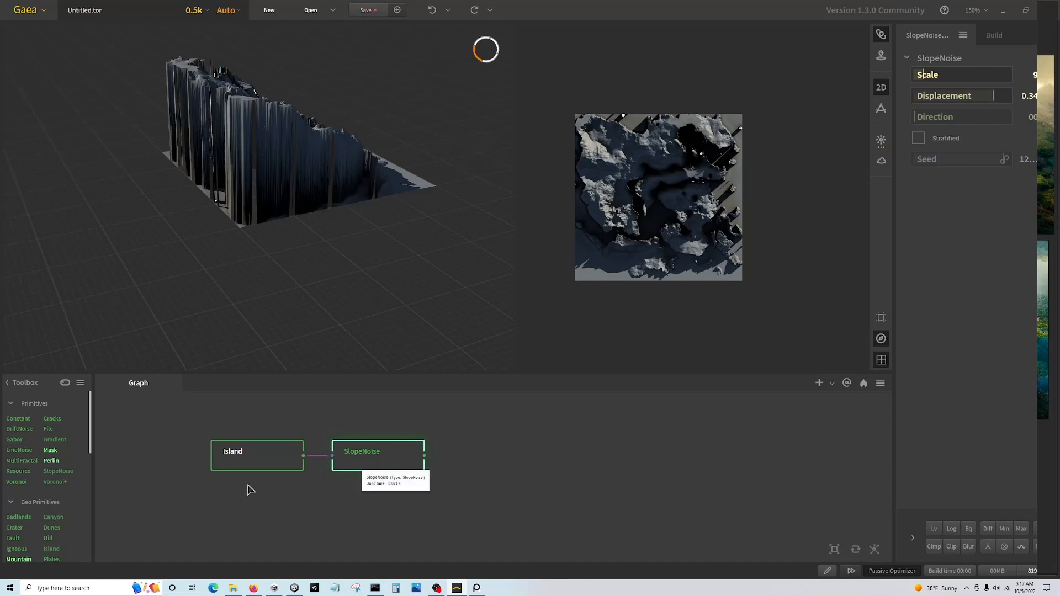
right_click(370, 462)
key("Escape")
key("Delete")
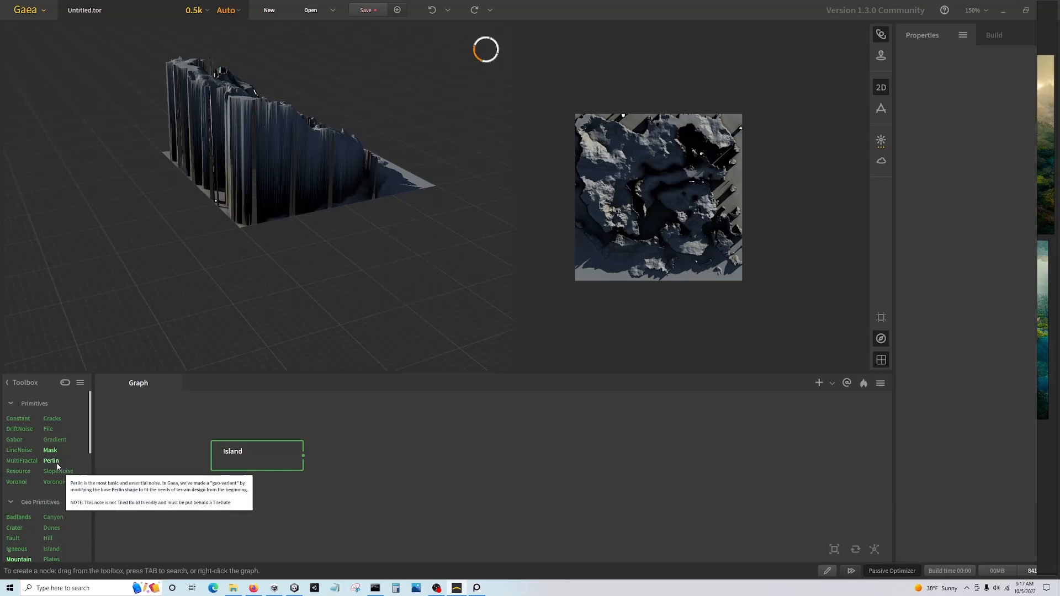
- Add a Perlin node fed by the Island node and inspect the terrain from an angled 3D view
left_click_drag(54, 463, 353, 456)
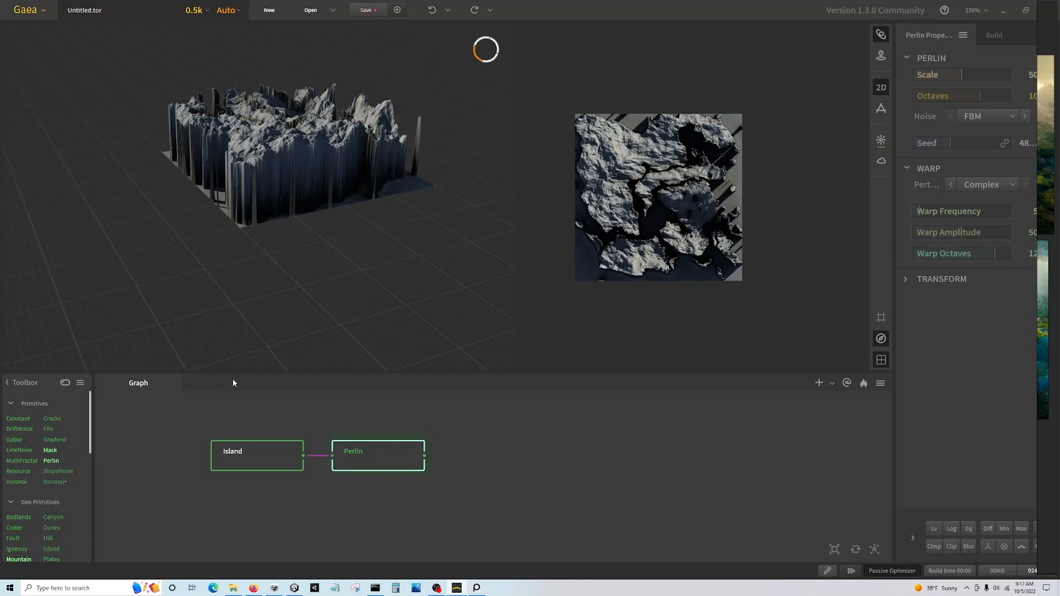
scroll(228, 450, "down", 1)
scroll(450, 451, "up", 1)
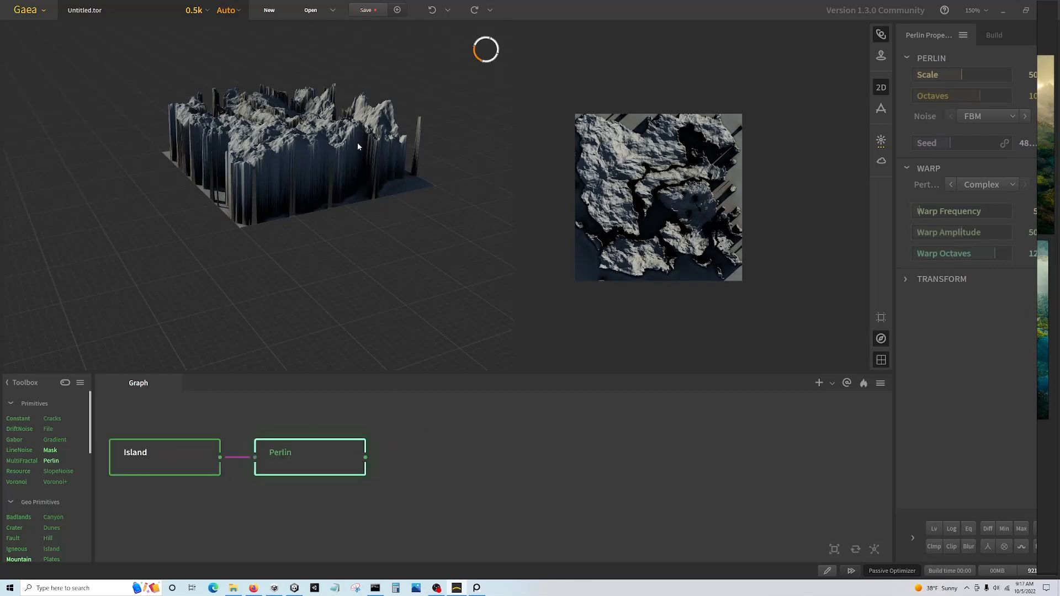
scroll(356, 177, "down", 2)
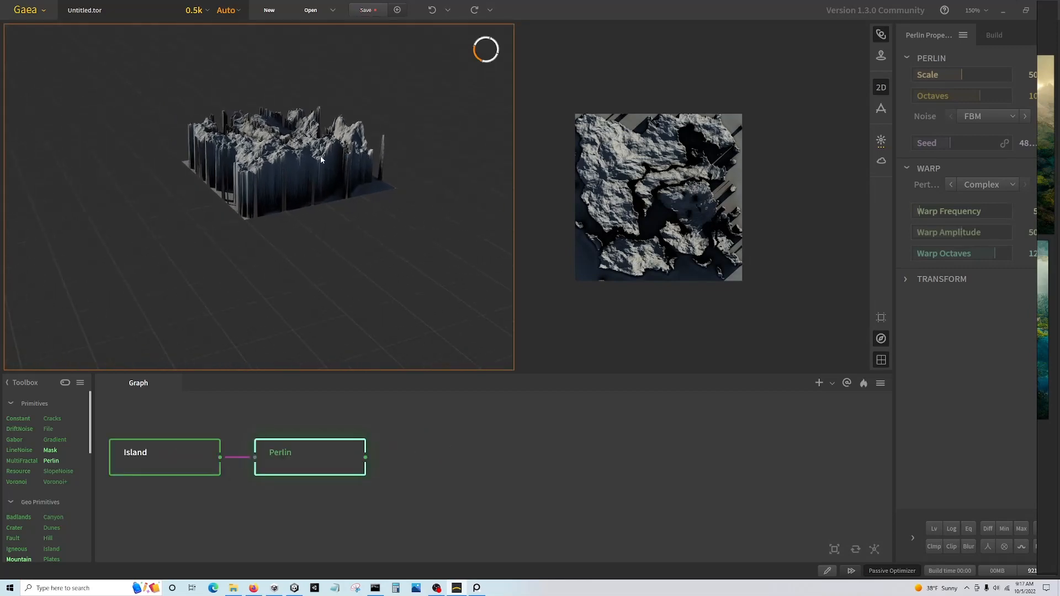
left_click_drag(308, 173, 351, 181)
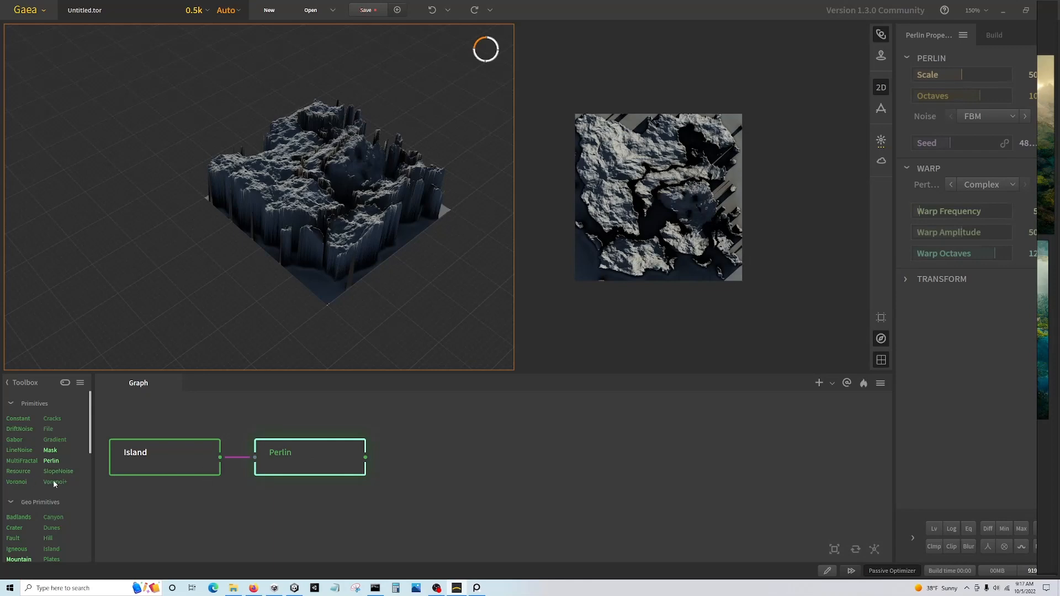
- Add a Dunes node fed by the Island node and join it with the Perlin node in a Combine node
scroll(55, 475, "down", 1)
left_click_drag(53, 469, 175, 458)
left_click_drag(365, 532, 366, 457)
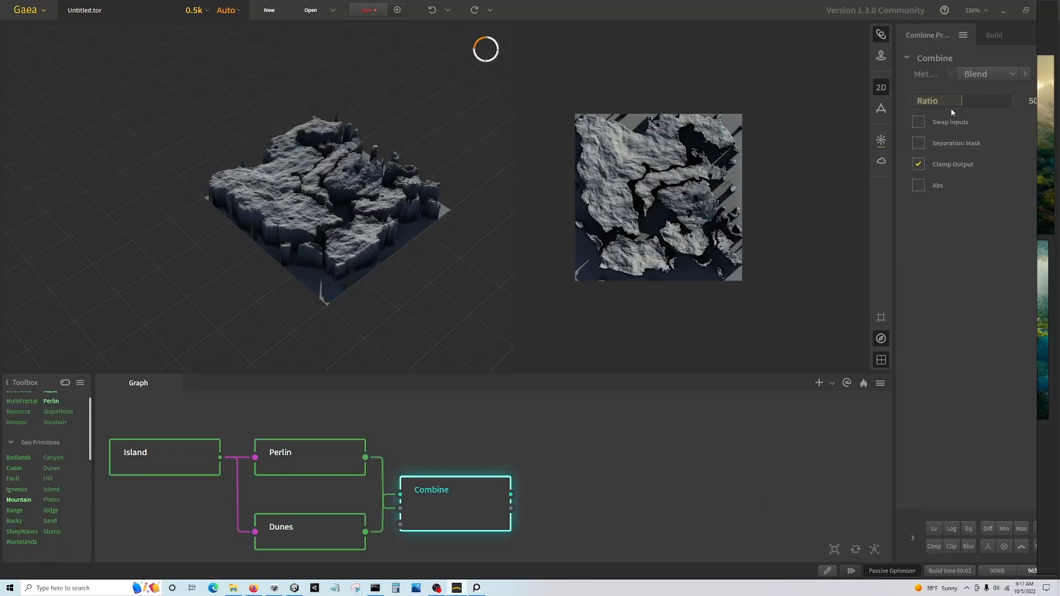
- Set the Perlin node's scale to 11 and the Combine node's blend ratio to 18
left_click(300, 469)
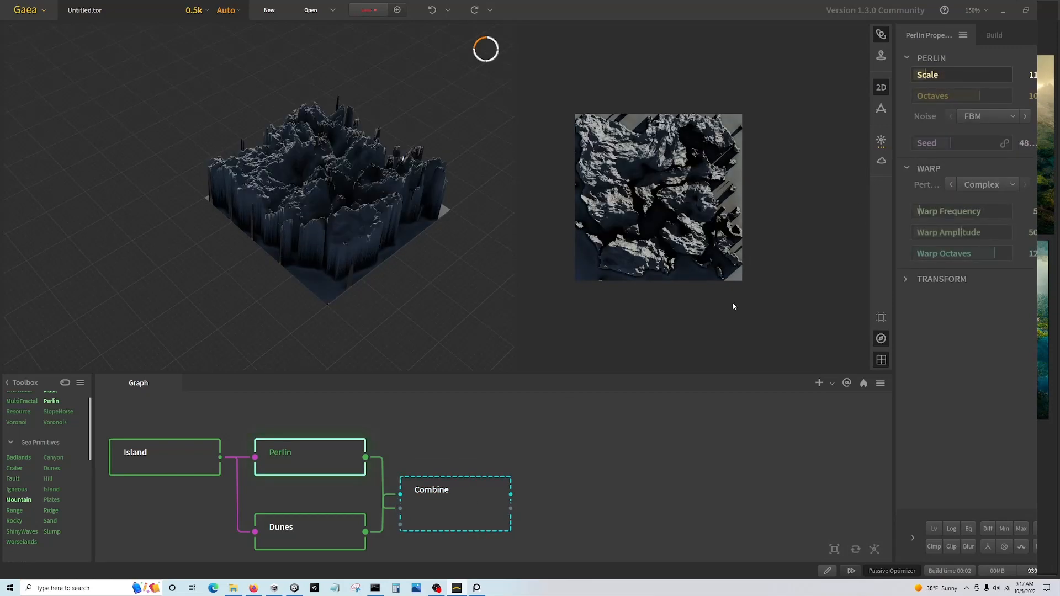
left_click(471, 504)
scroll(485, 454, "up", 2)
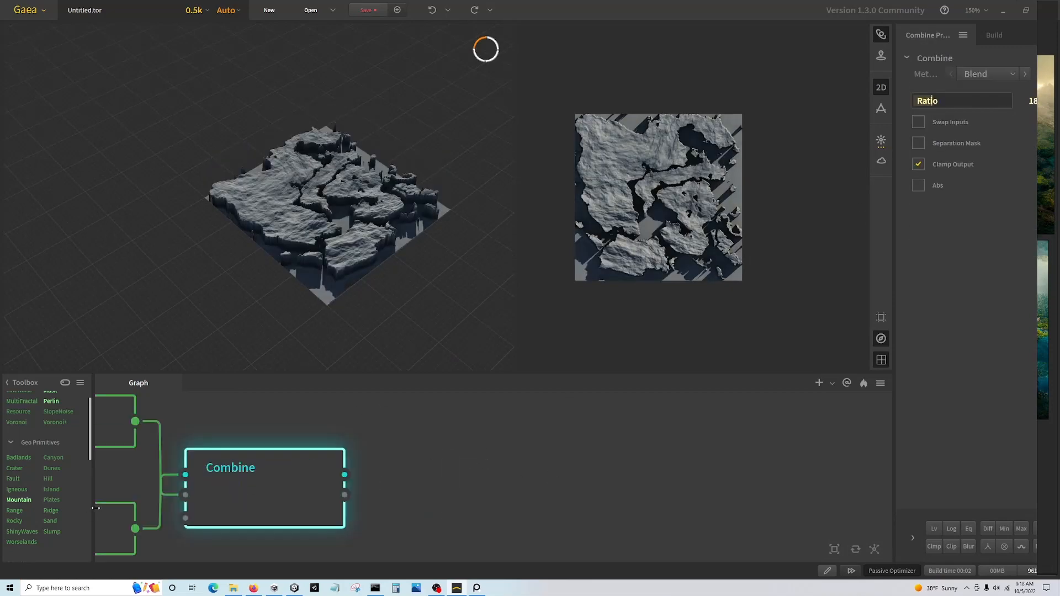
- Add an Erosion node after Combine and apply duration 19, rock softness 16, strength 14 and downcutting 48
left_click_drag(345, 475, 453, 487)
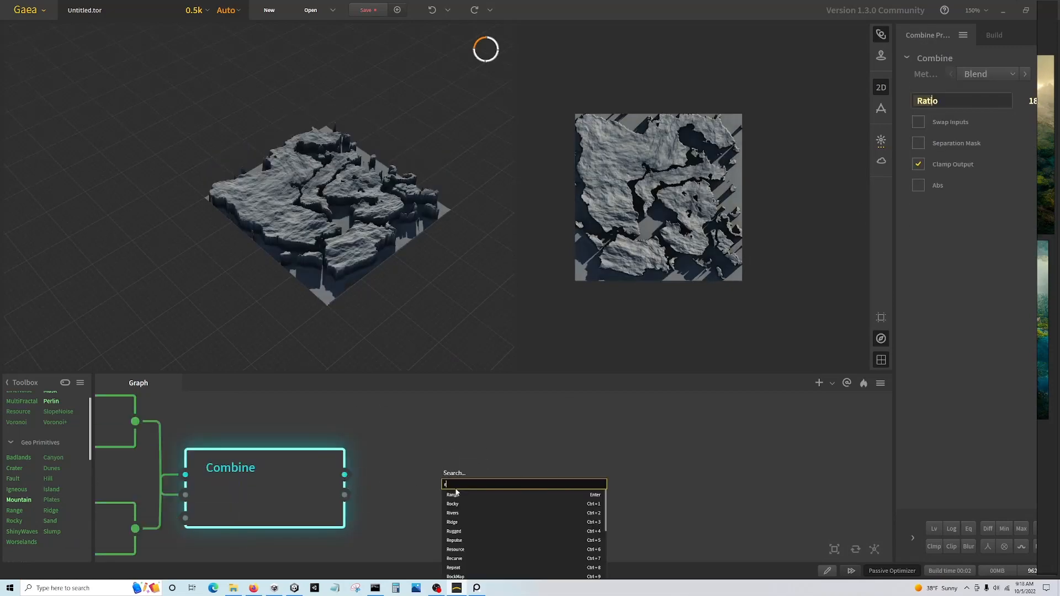
type("ero")
left_click(458, 496)
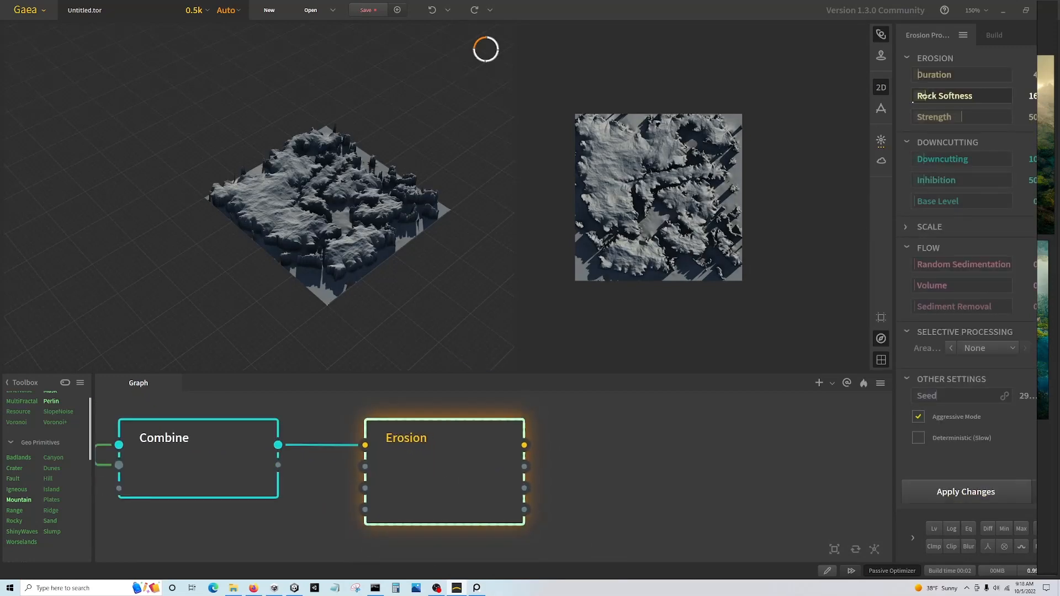
scroll(332, 223, "up", 5)
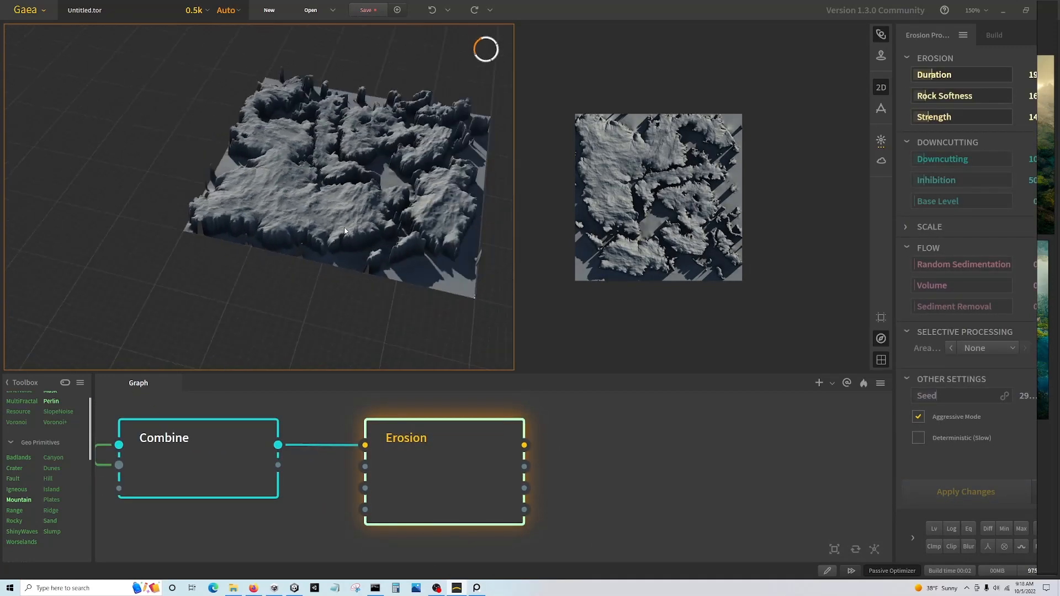
left_click(955, 160)
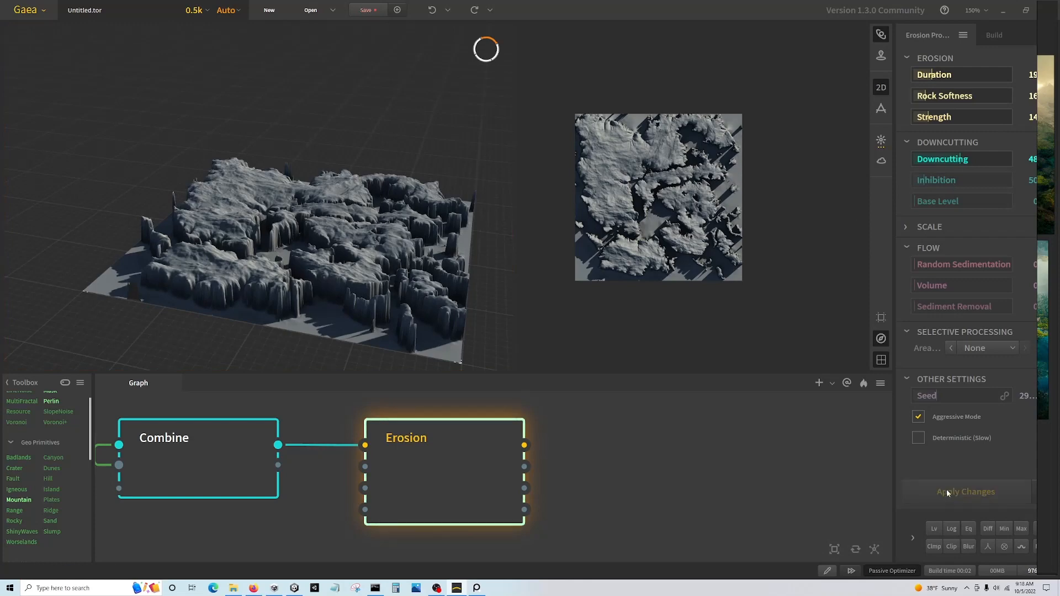
- Add a separate Mask node above the Island node and paint a wedge-shaped area in the map's upper-left part
scroll(386, 468, "down", 3)
scroll(33, 460, "up", 3)
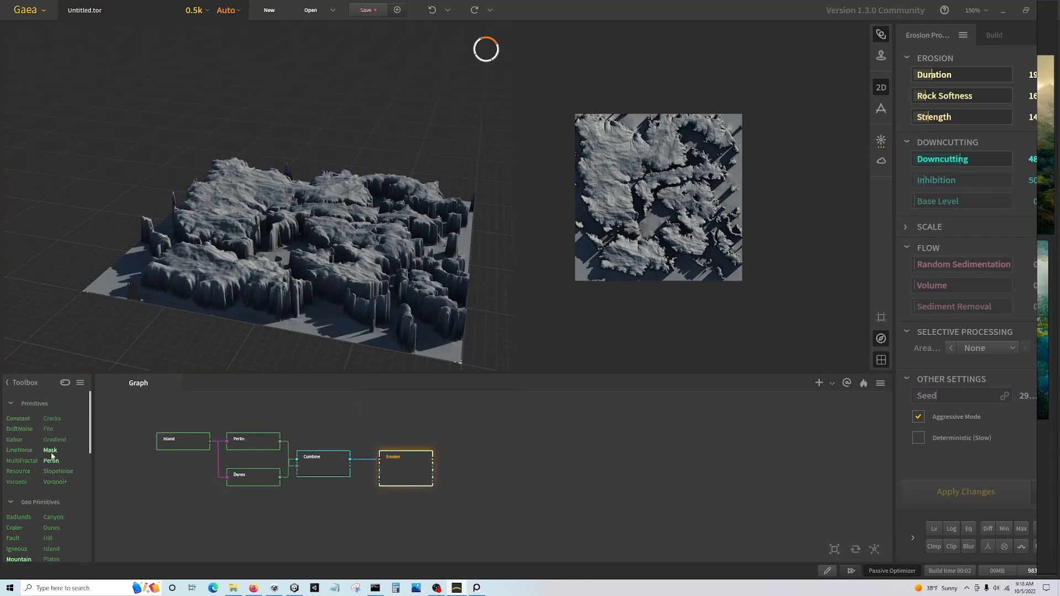
left_click_drag(50, 450, 227, 414)
left_click(195, 445)
left_click(202, 418)
left_click(975, 77)
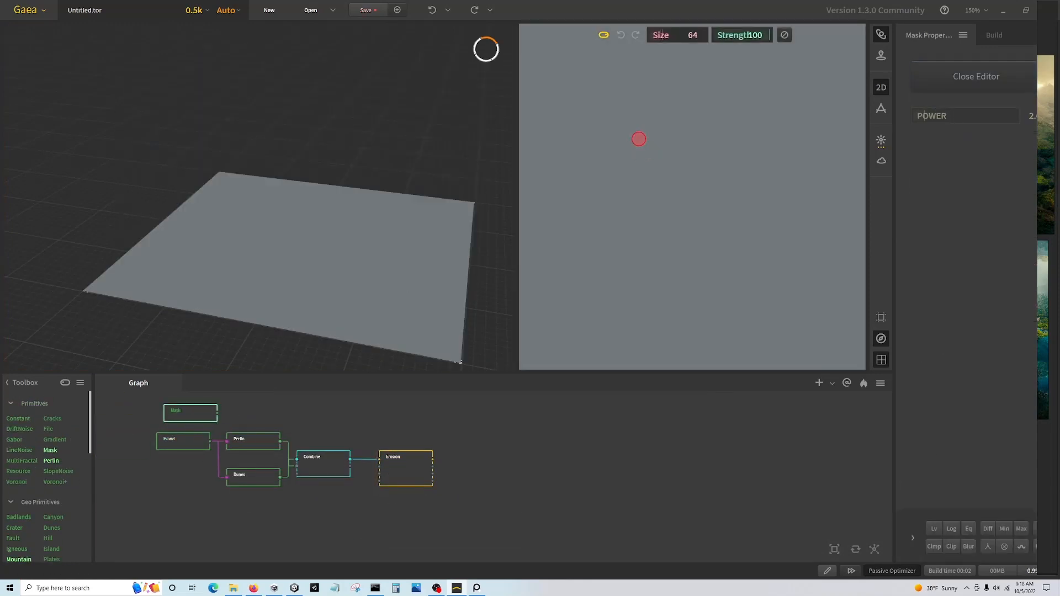
mouse_move(643, 120)
left_mouse_down()
mouse_move(611, 103)
mouse_move(579, 133)
mouse_move(611, 155)
left_mouse_up()
left_click(976, 76)
- Add a Range node fed by the Mask node and set its scale to 38
left_click_drag(218, 413, 267, 413)
left_click(279, 442)
left_click(931, 101)
left_click(951, 101)
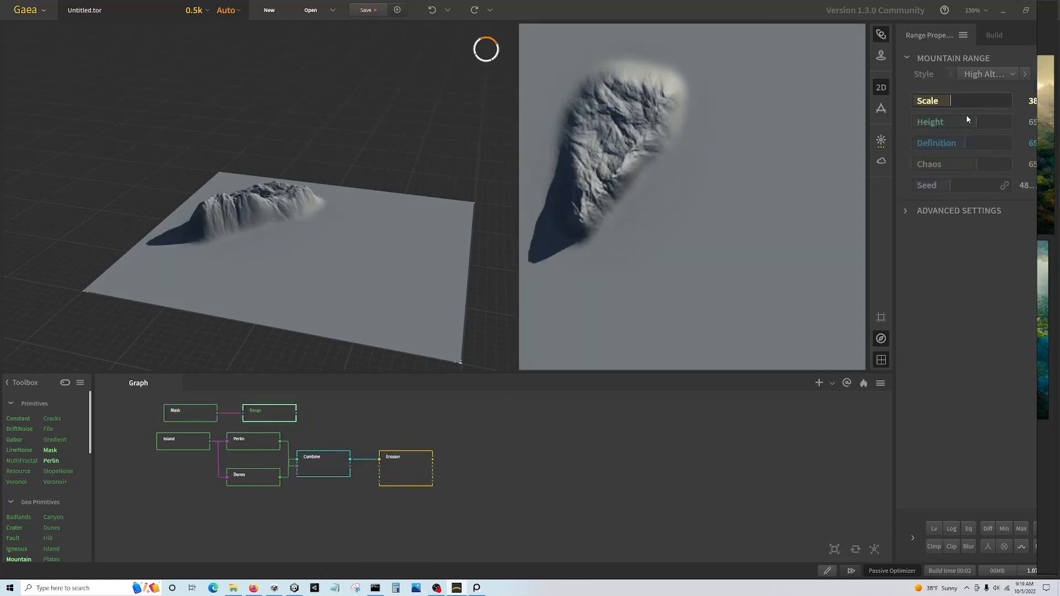
- Set the Range node's height to 97 and definition to 90, and reduce its scale
left_click(1000, 122)
left_click(996, 143)
left_click(1006, 122)
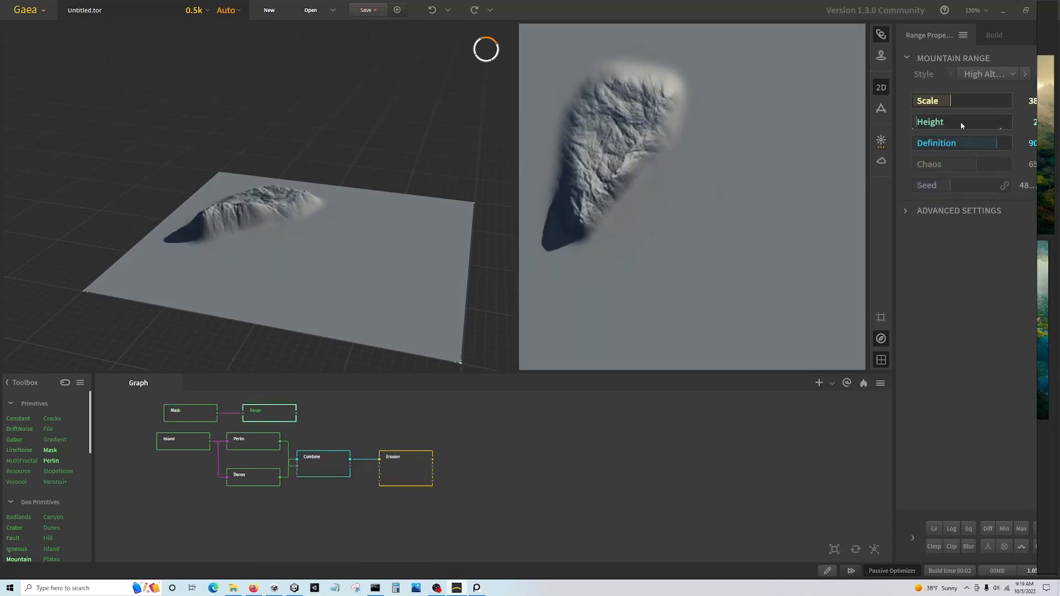
left_click(945, 101)
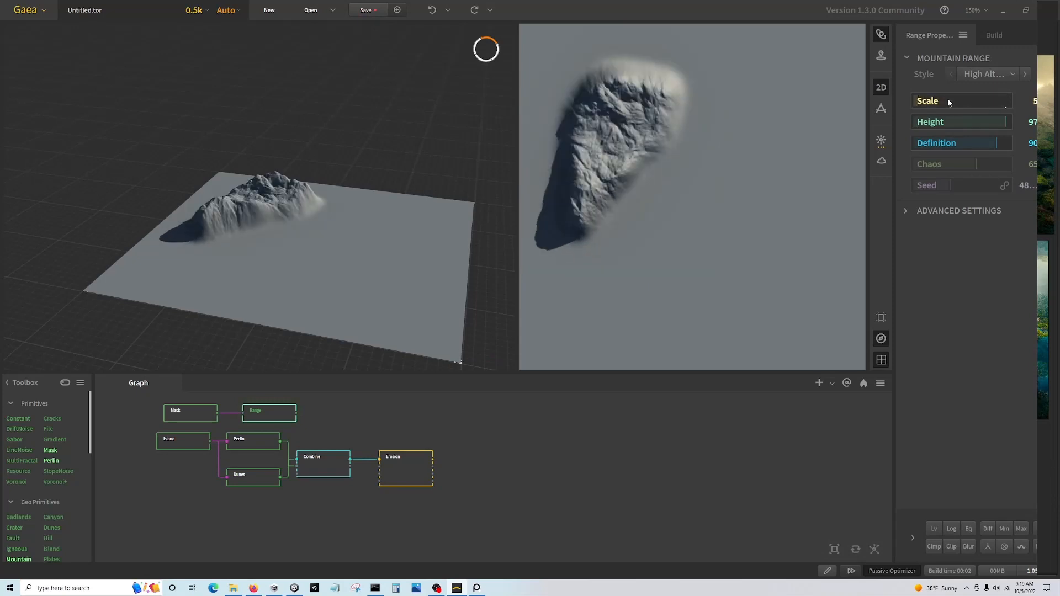
- Combine the Range with a new Perlin node fed by the Mask, using the Subtract method at a ratio of 14
left_click_drag(297, 413, 215, 444)
left_click(356, 429)
left_click_drag(387, 448, 331, 436)
left_click(301, 441)
left_click(988, 74)
left_click(982, 149)
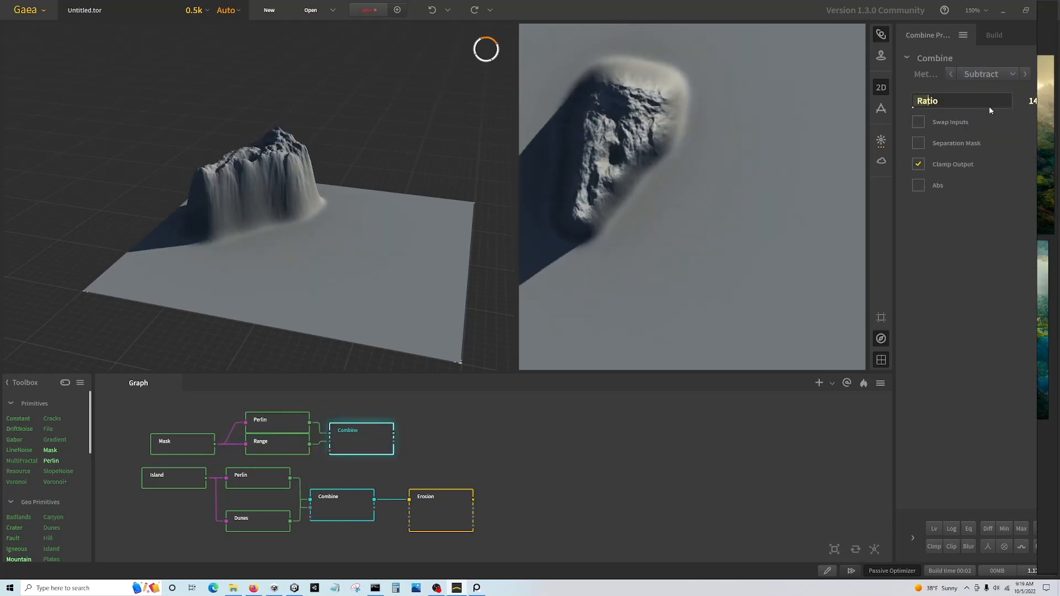
- Set the ratio of the Combine joining Perlin and Range to 97 and add an Erosion node fed by it
left_click_drag(989, 105, 1008, 102)
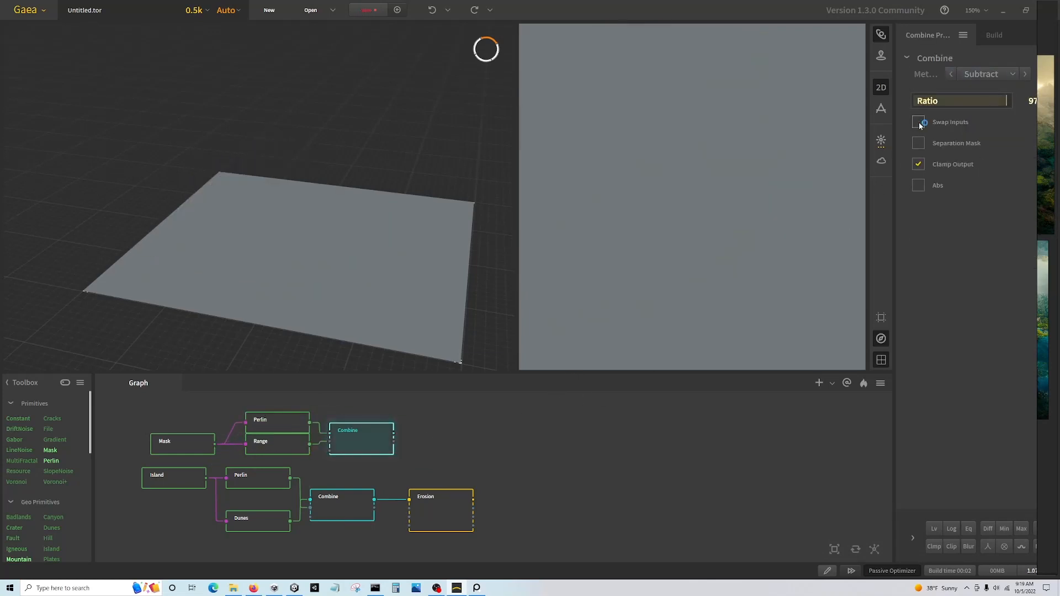
left_click_drag(394, 439, 446, 440)
type("er")
left_click(457, 463)
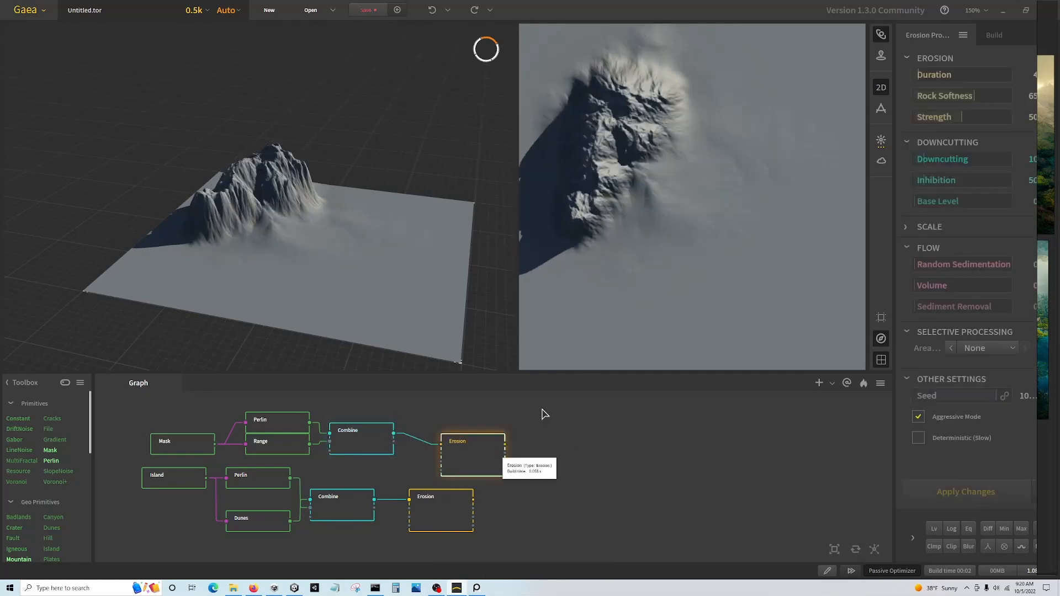
- Apply the new erosion and combine the two Erosion nodes using the Screen method
left_click(972, 497)
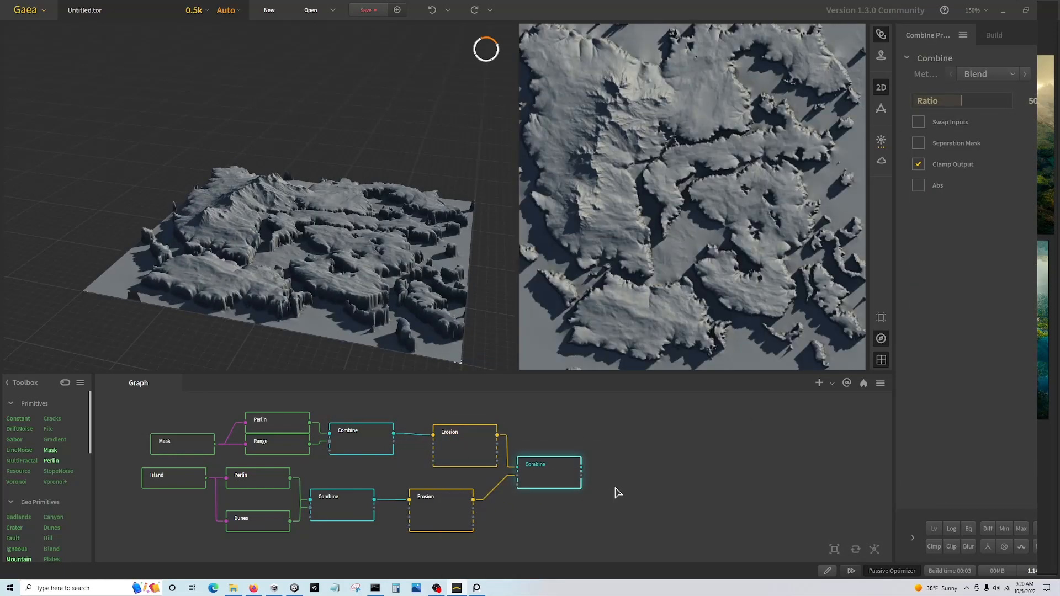
left_click(988, 74)
left_click(987, 131)
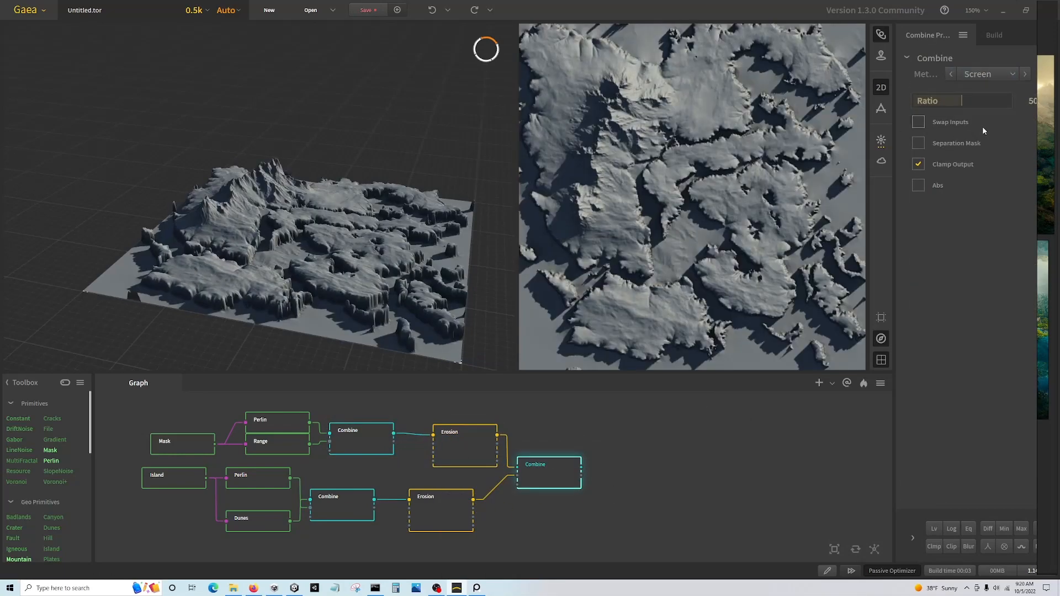
- Paint a short horizontal patch in the lower-left part of the Mask's map and rebuild the final Combine
left_click(189, 445)
left_click(977, 77)
left_click_drag(621, 310, 657, 323)
left_click(977, 77)
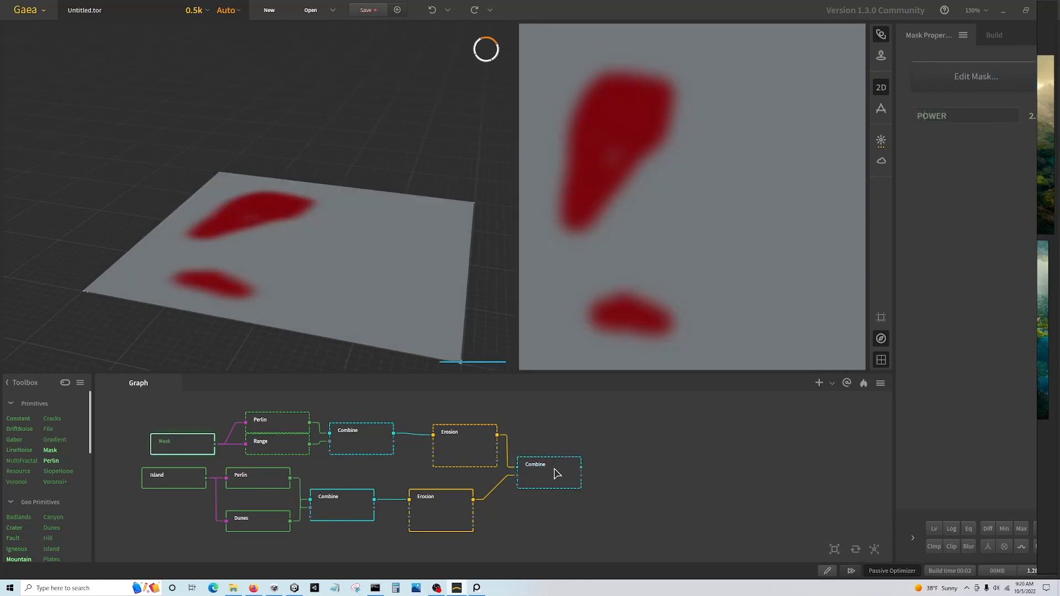
left_click(556, 471)
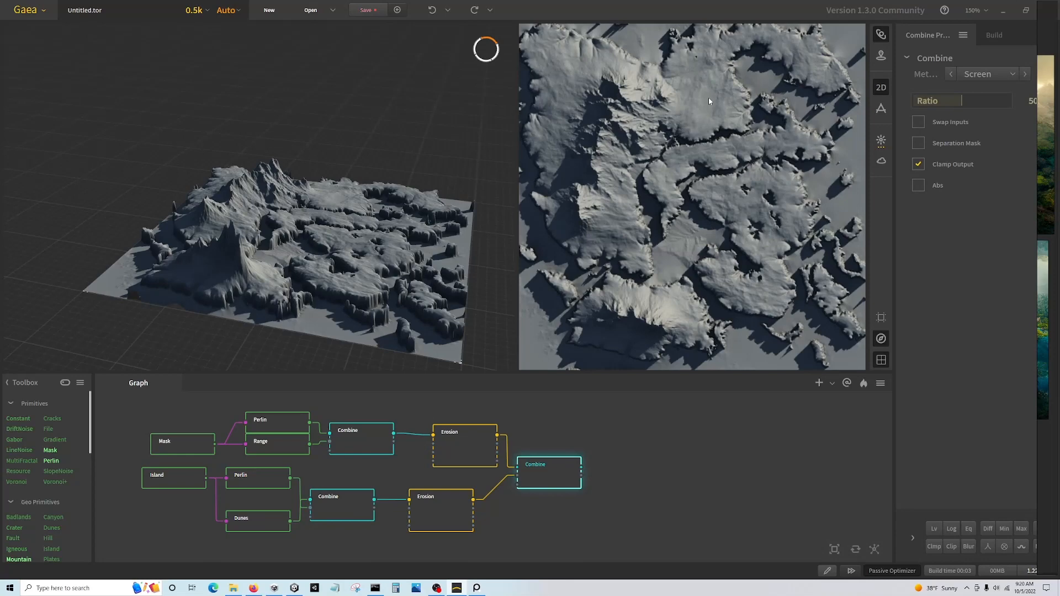
- Add mask strokes along the wedge's upper-left side and extending from its top toward the upper right, and rebuild the final Combine
left_click(191, 444)
left_click(942, 76)
left_click_drag(587, 71, 553, 147)
left_click_drag(653, 65, 702, 102)
left_click(976, 76)
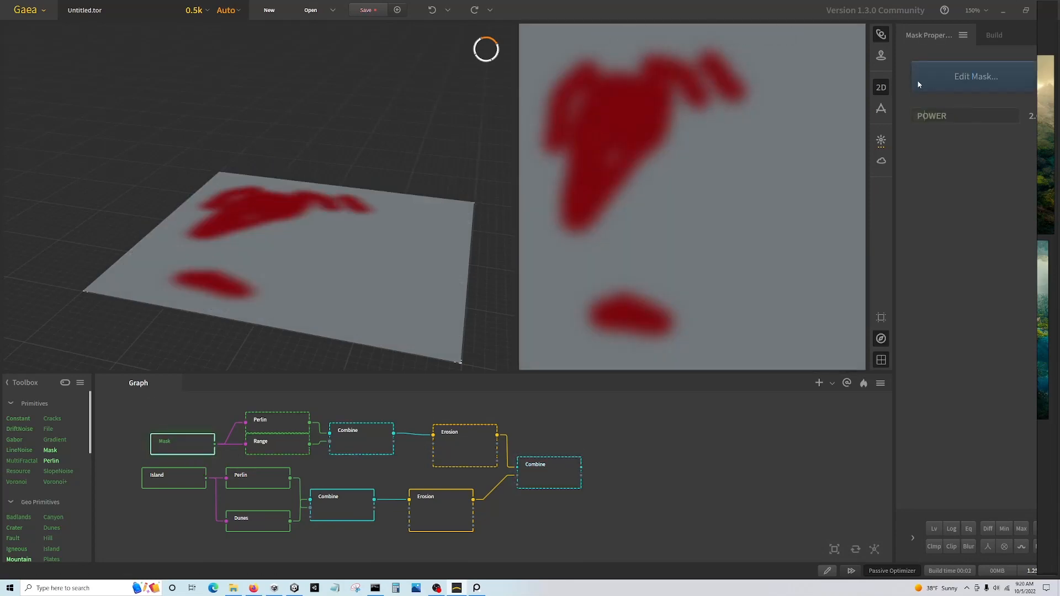
left_click(561, 473)
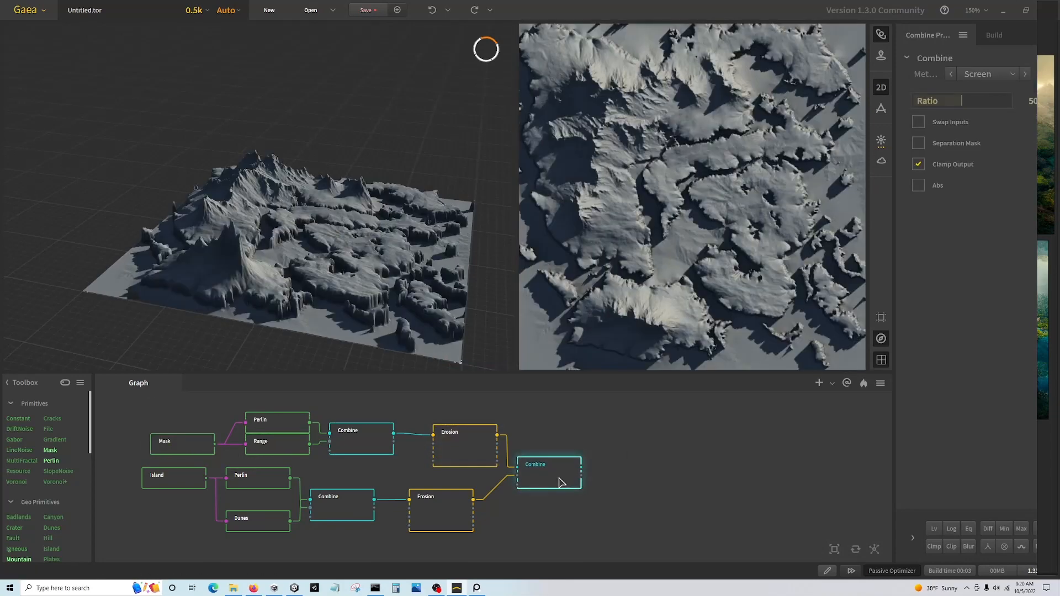
- Extend the mask with short strokes in the map's upper-left corner and a vertical stroke near its left edge
left_click(163, 442)
left_click(942, 76)
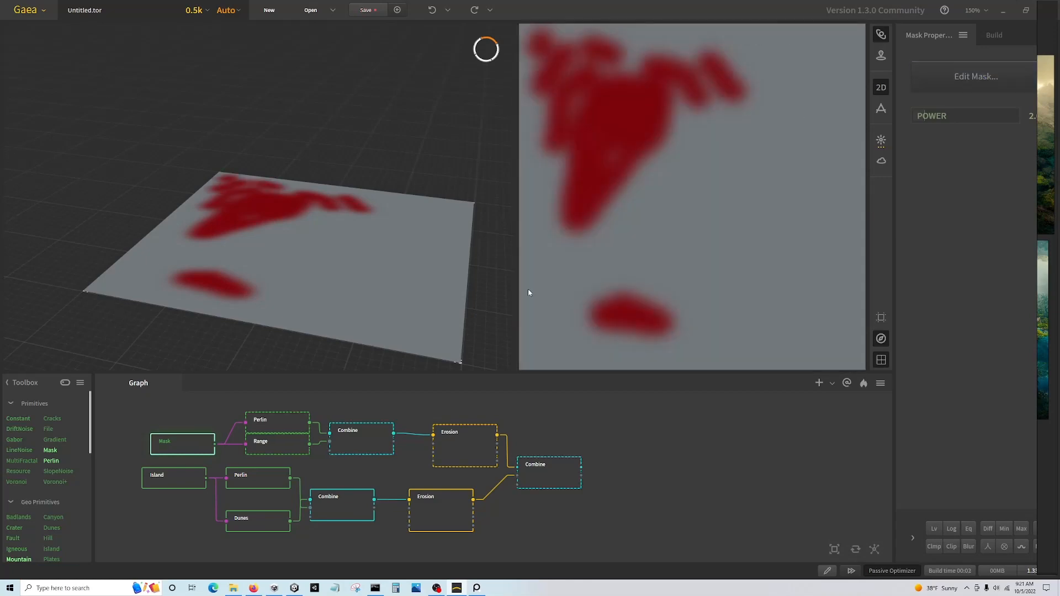
left_click(548, 485)
left_click(185, 448)
left_click(958, 79)
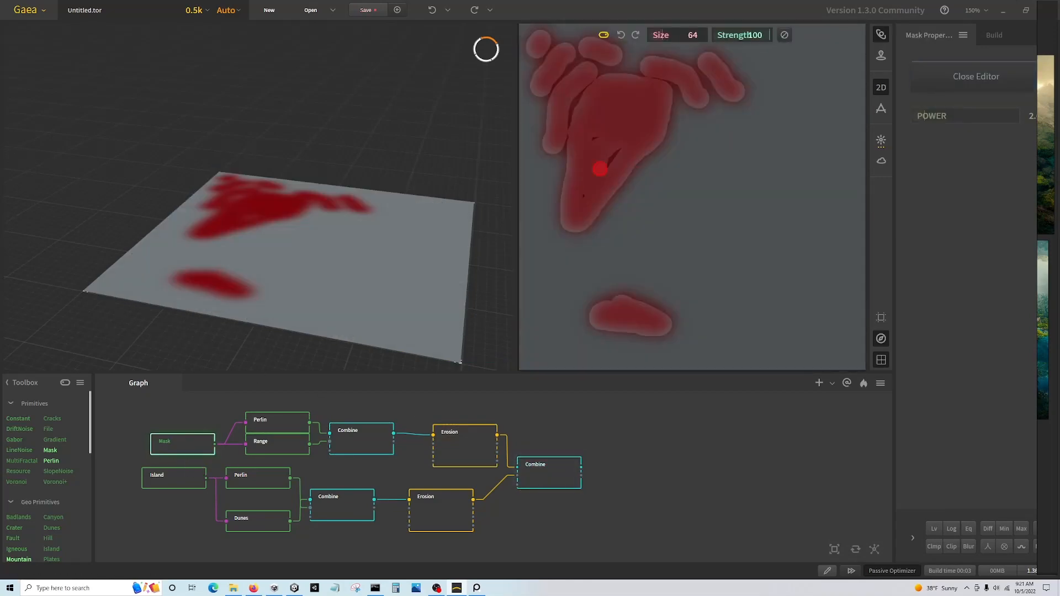
left_click_drag(546, 167, 545, 201)
left_click(956, 81)
left_click(550, 474)
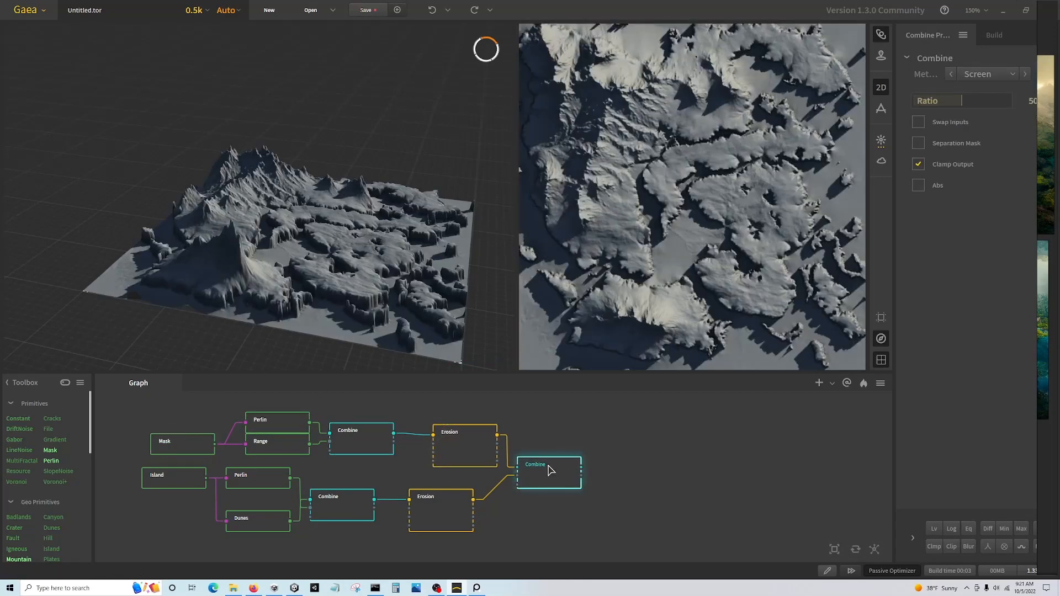
- Paint three isolated mask spots, one right of the map's centre and two in its lower-right part, and rebuild the final Combine
left_click(200, 435)
left_click(977, 77)
left_click(728, 195)
left_click(942, 86)
left_click(552, 477)
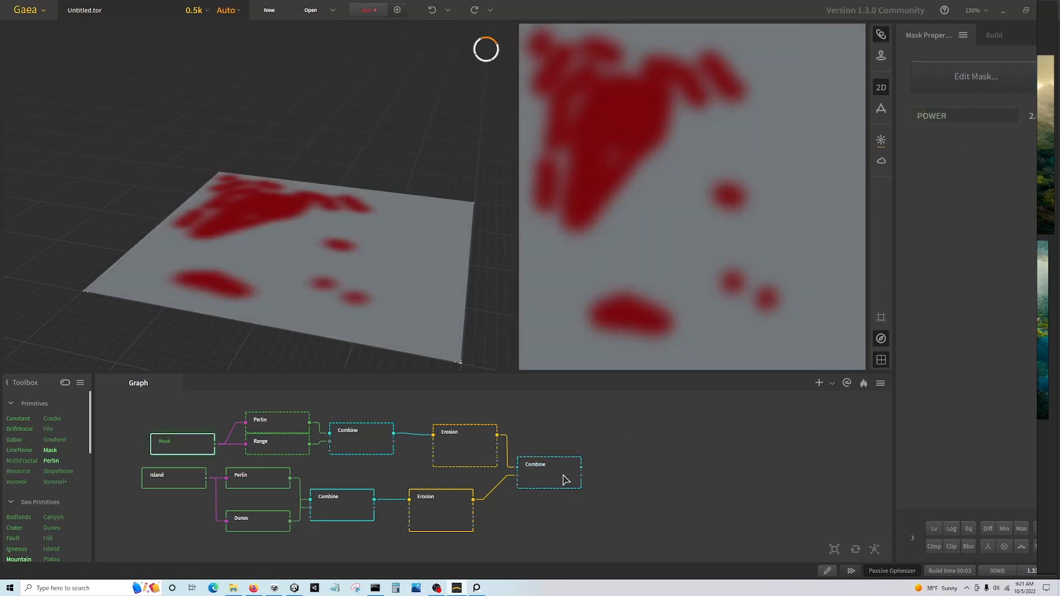
left_click(566, 479)
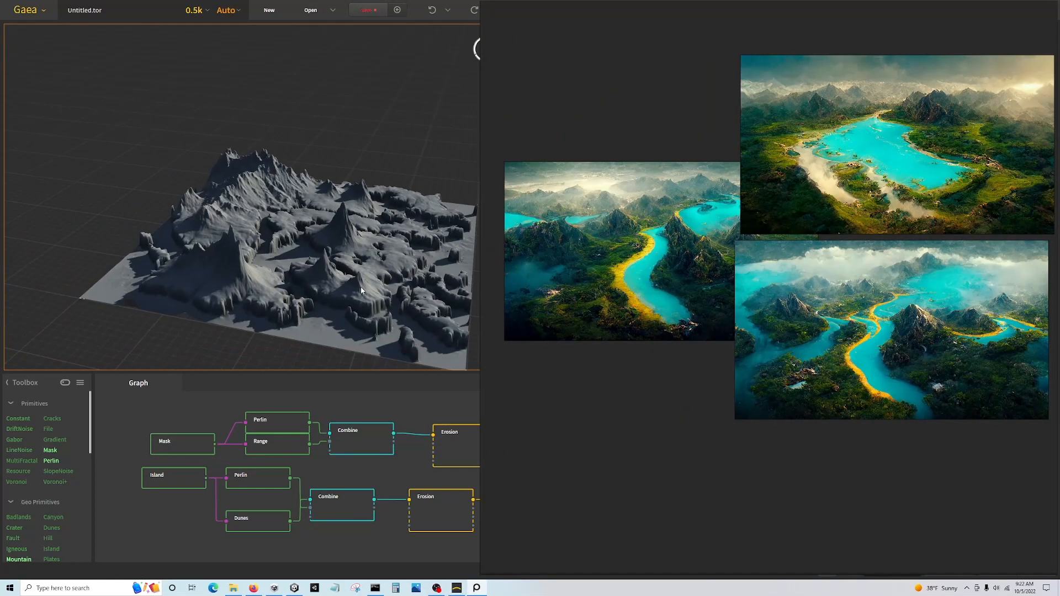
- Set the ratio of the Subtract Combine joining Perlin and Range to 98 and preview the final combined terrain
left_click_drag(361, 291, 348, 307)
scroll(347, 306, "up", 4)
left_click_drag(339, 257, 335, 301)
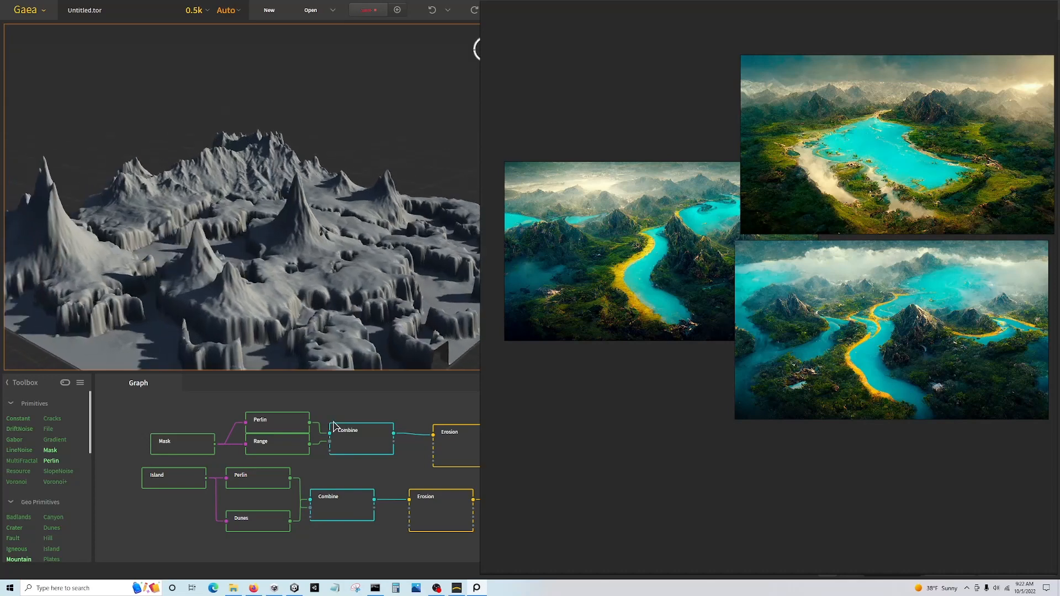
left_click(358, 438)
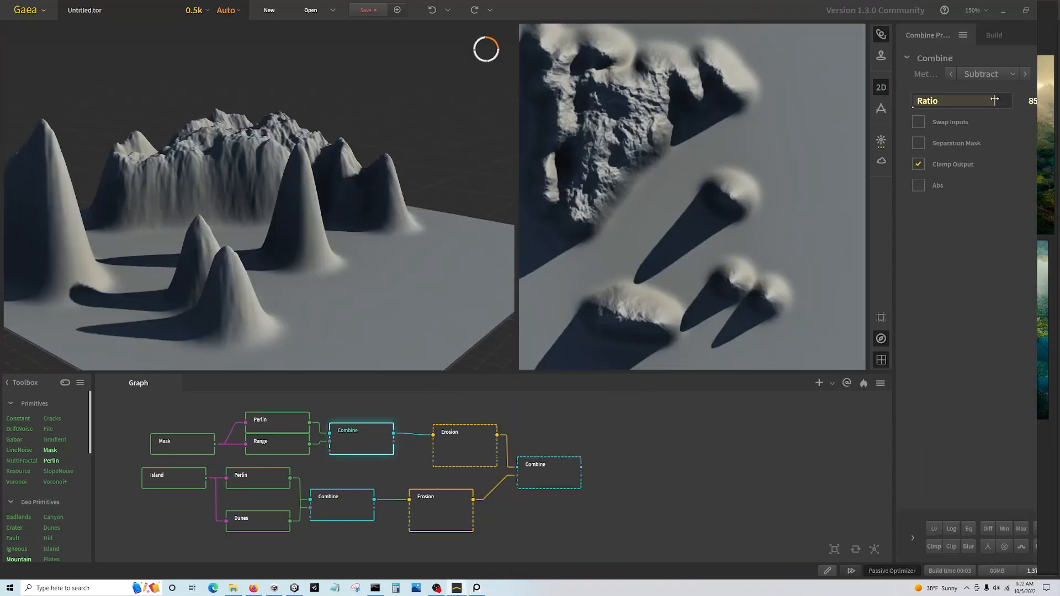
left_click(1005, 79)
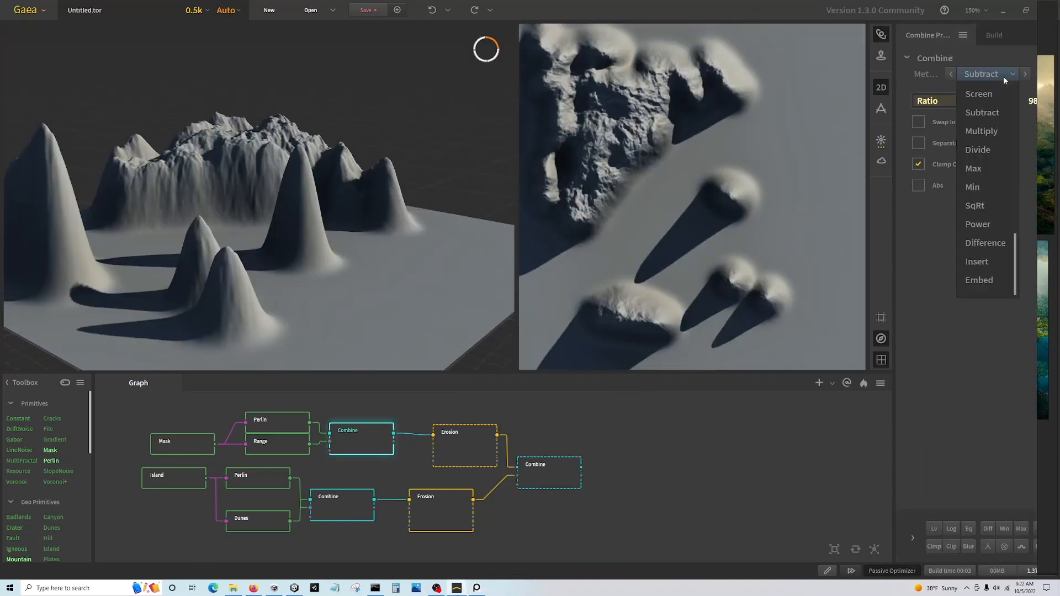
left_click(479, 451)
left_click(285, 449)
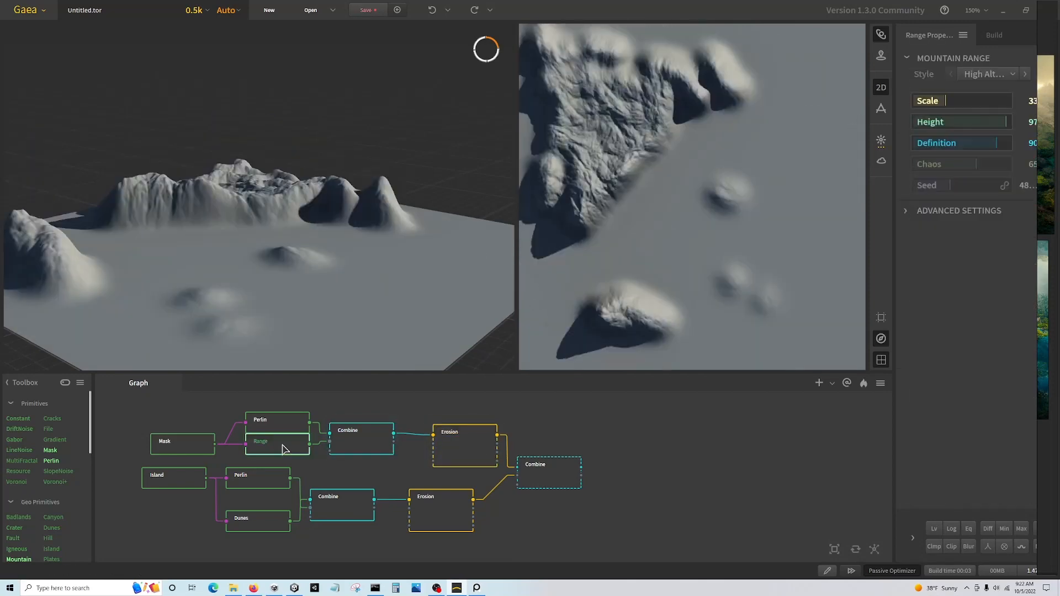
left_click(571, 473)
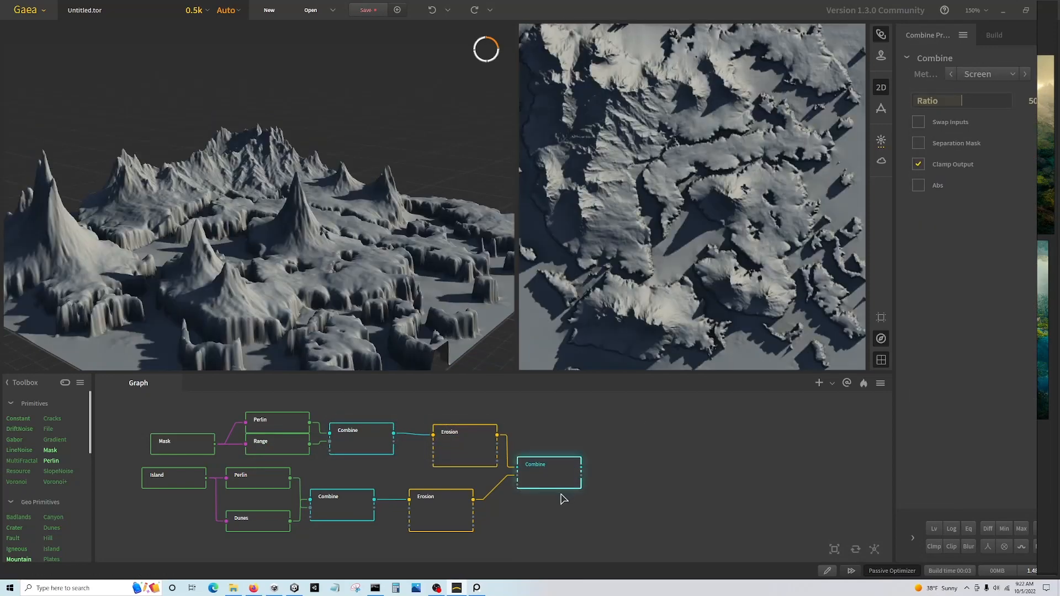
- On the mountain branch's Erosion, set duration 43, rock softness 19, downcutting 27 and sediment removal 9, raise the base level, and switch to 1k resolution
left_click(478, 449)
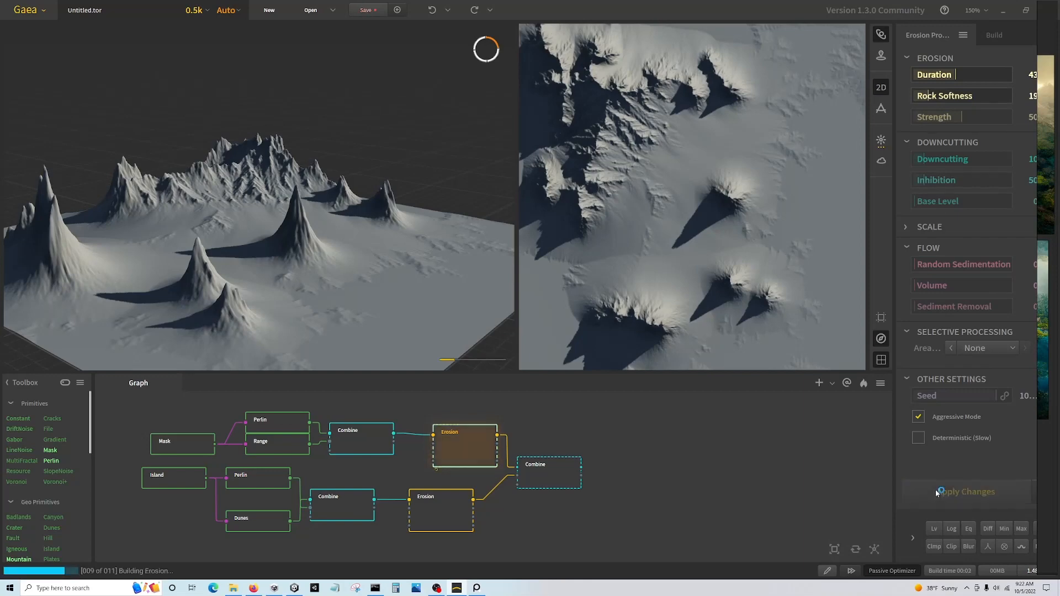
left_click(958, 493)
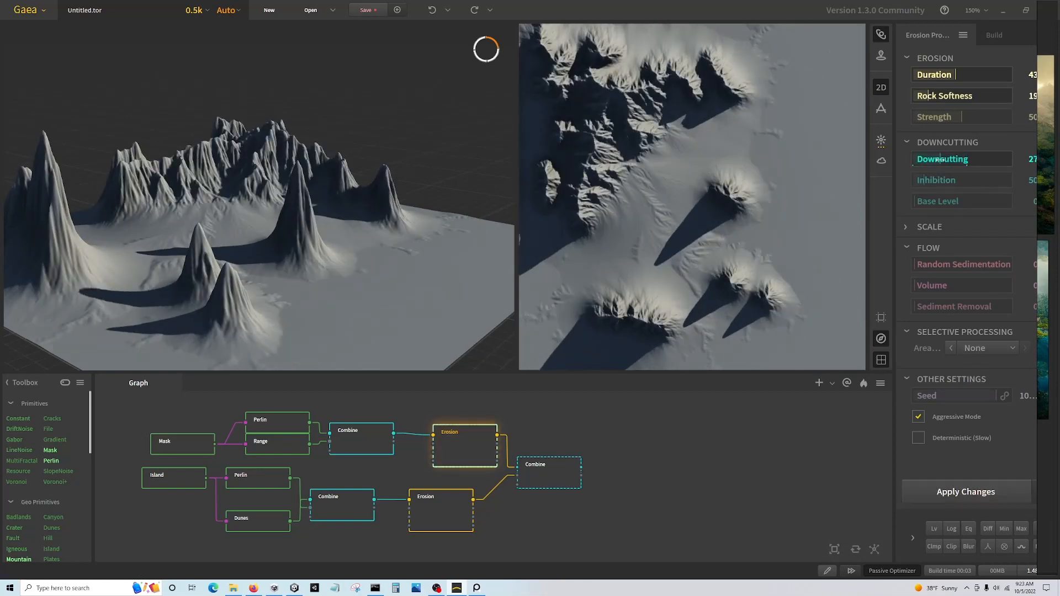
left_click(924, 203)
left_click(924, 307)
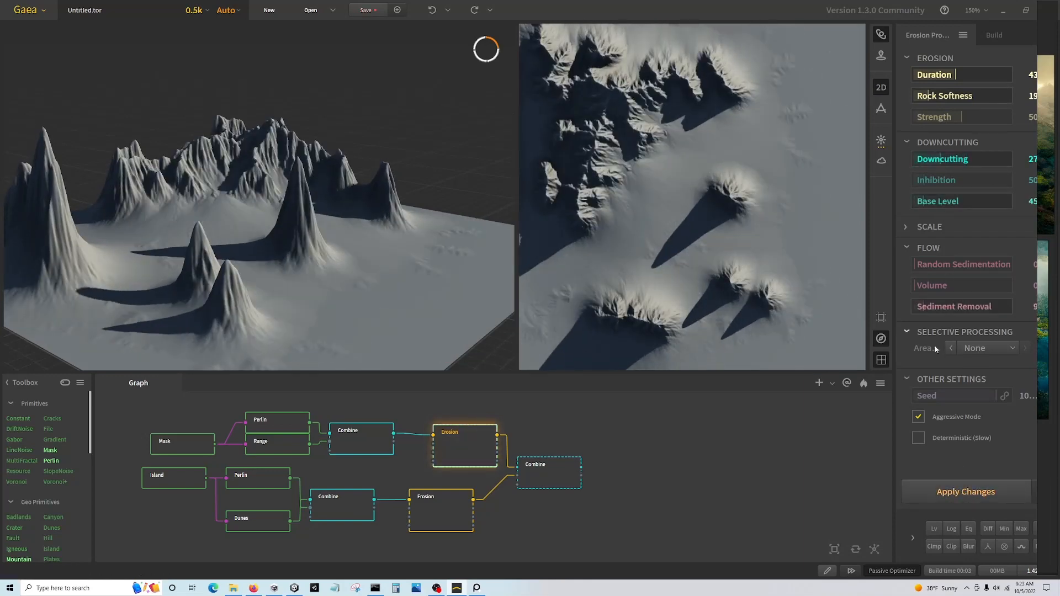
left_click(952, 492)
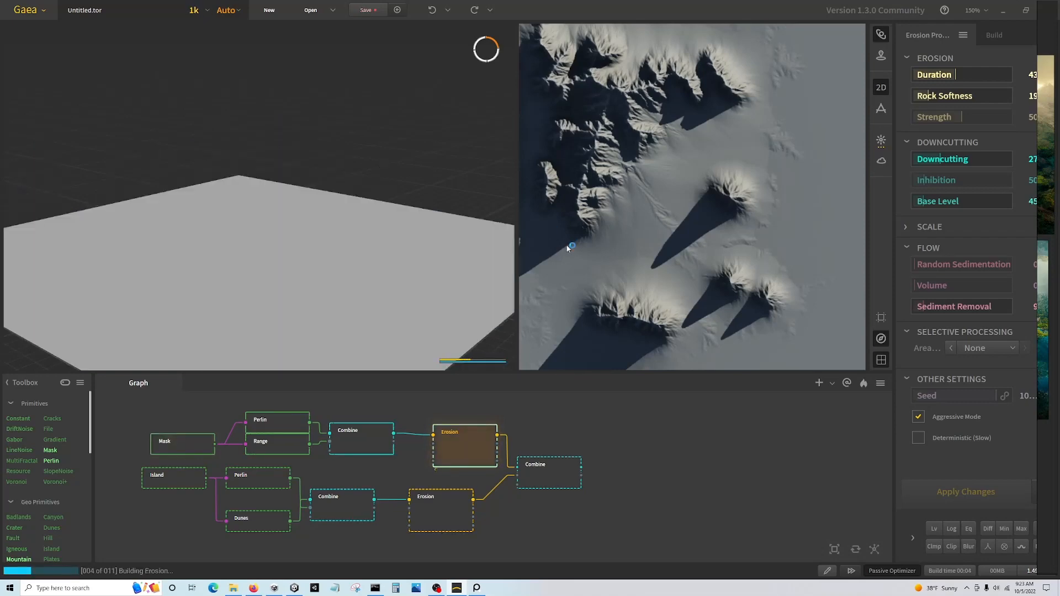
- Rework the Range node's scale and height, and switch the Combine joining it with Perlin to the Min method
left_click(282, 441)
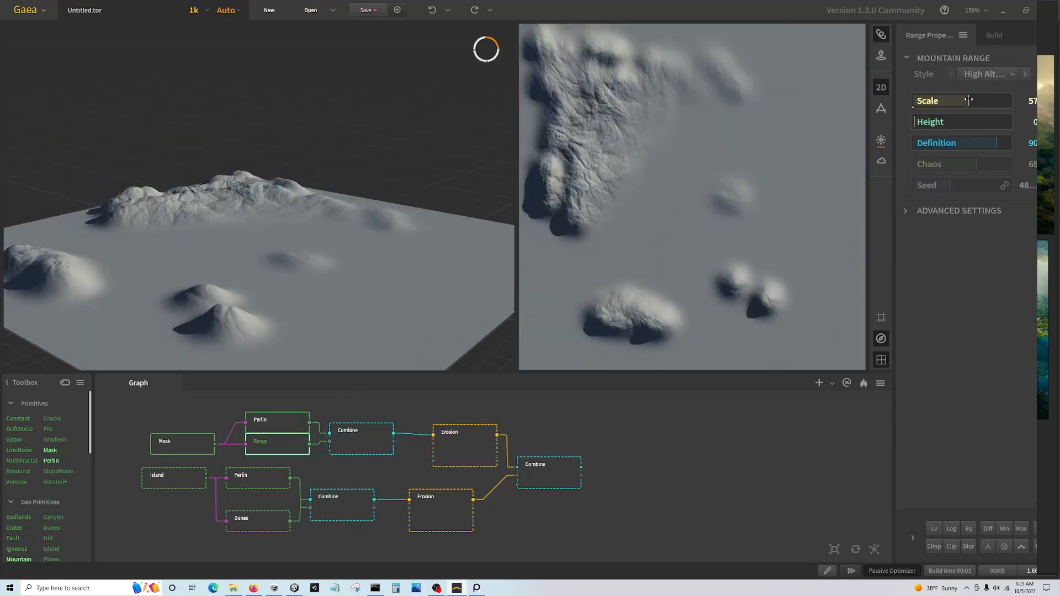
left_click(571, 479)
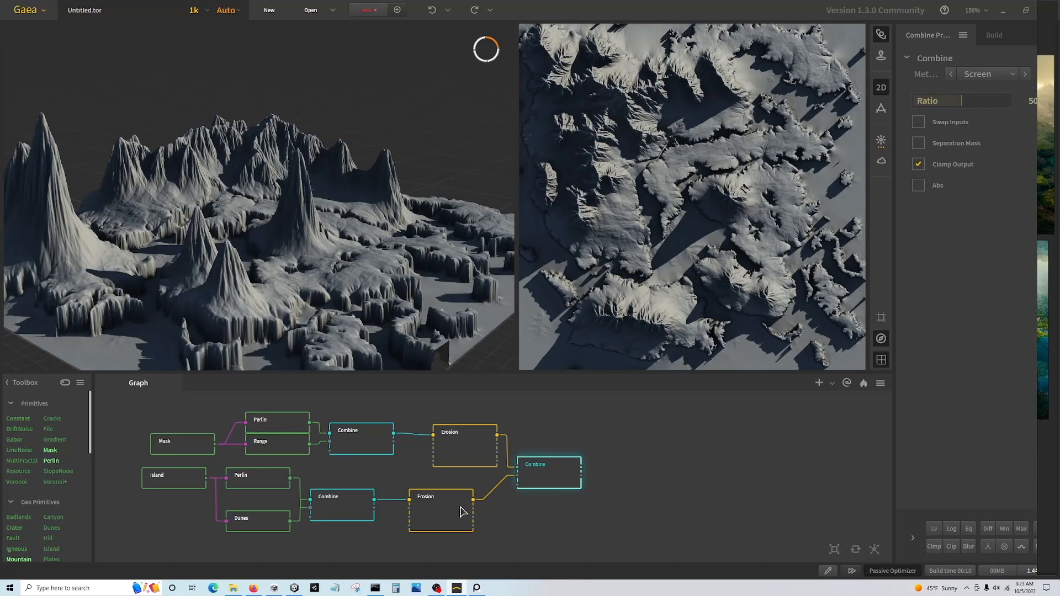
left_click(359, 443)
left_click(988, 74)
left_click(979, 94)
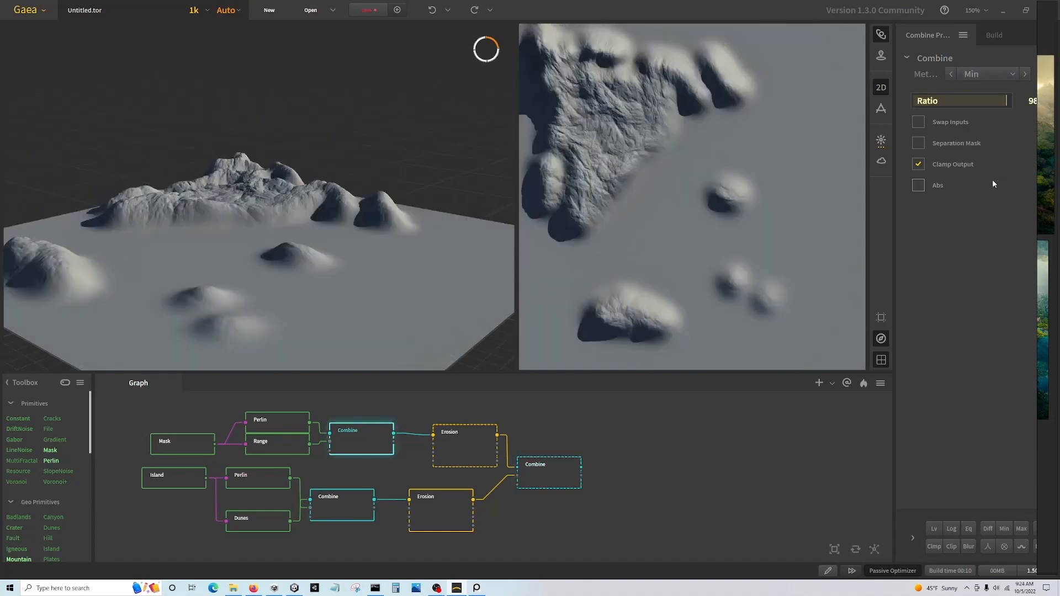
left_click(559, 469)
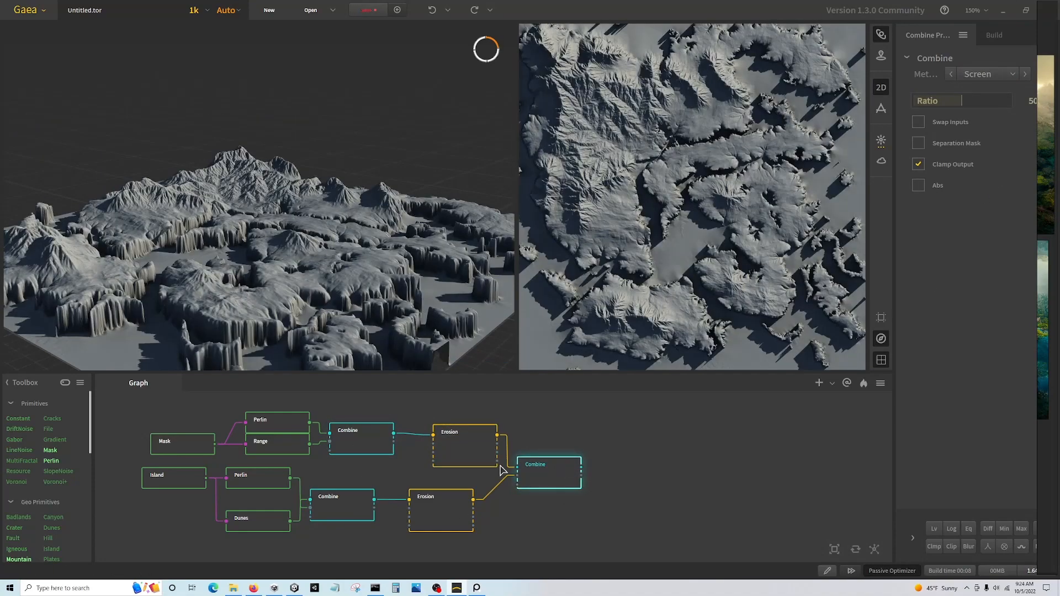
- Set the mountain branch Erosion's rock softness to 11 and downcutting to 8, and apply the changes
left_click(476, 450)
left_click(921, 98)
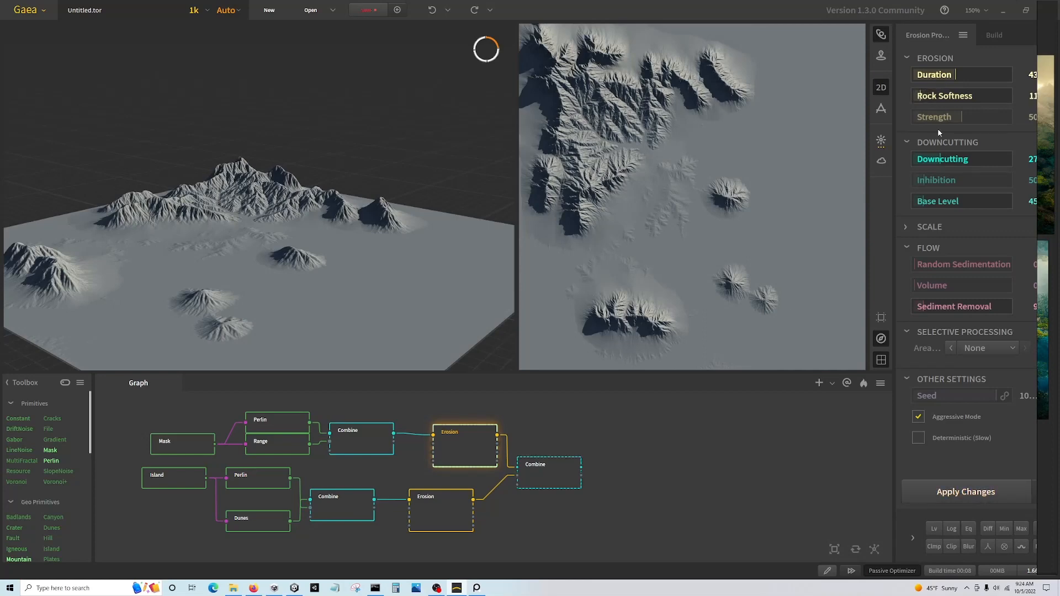
left_click(939, 482)
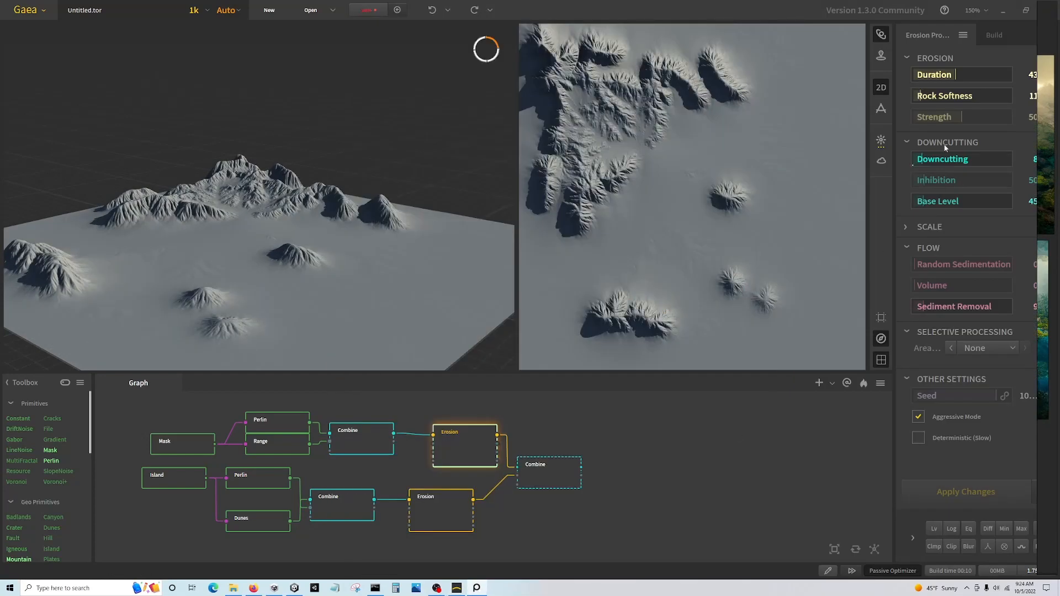
- Try a duration of 30 and a rock softness of 16 on the mountain branch's Erosion
left_click(943, 76)
left_click(926, 97)
left_click(943, 493)
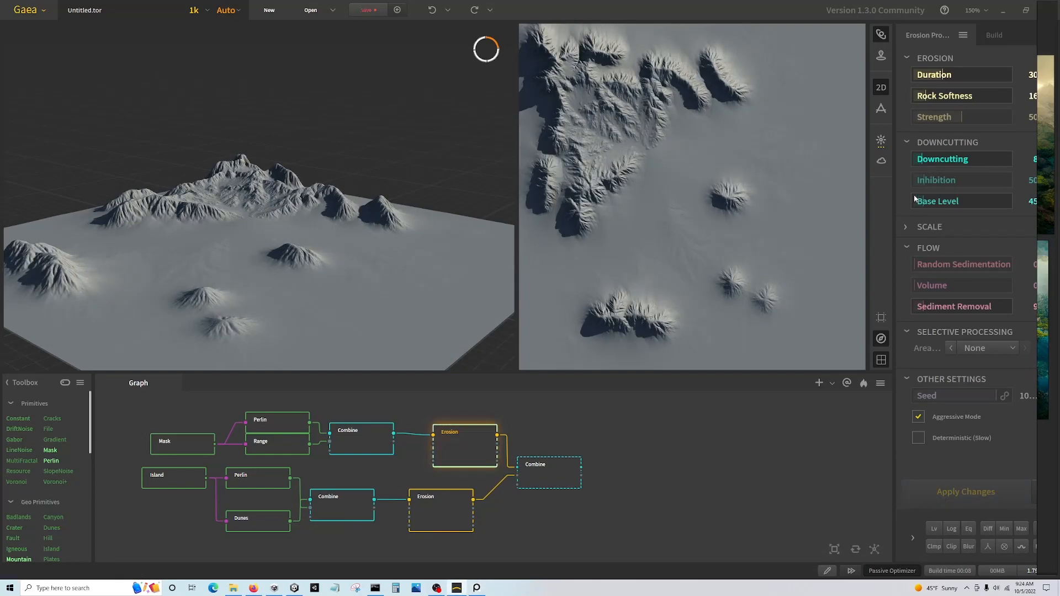
- Set the mountain branch Erosion's duration to 22 and rock softness to 29, apply, and rebuild the final Combine
left_click(935, 74)
left_click(939, 96)
left_click(966, 491)
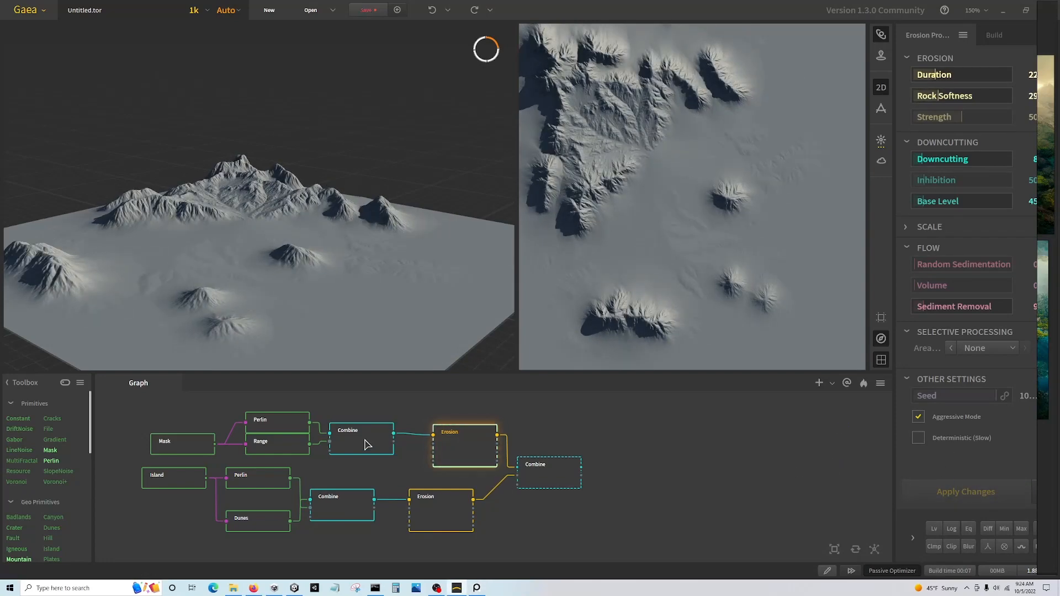
left_click(550, 477)
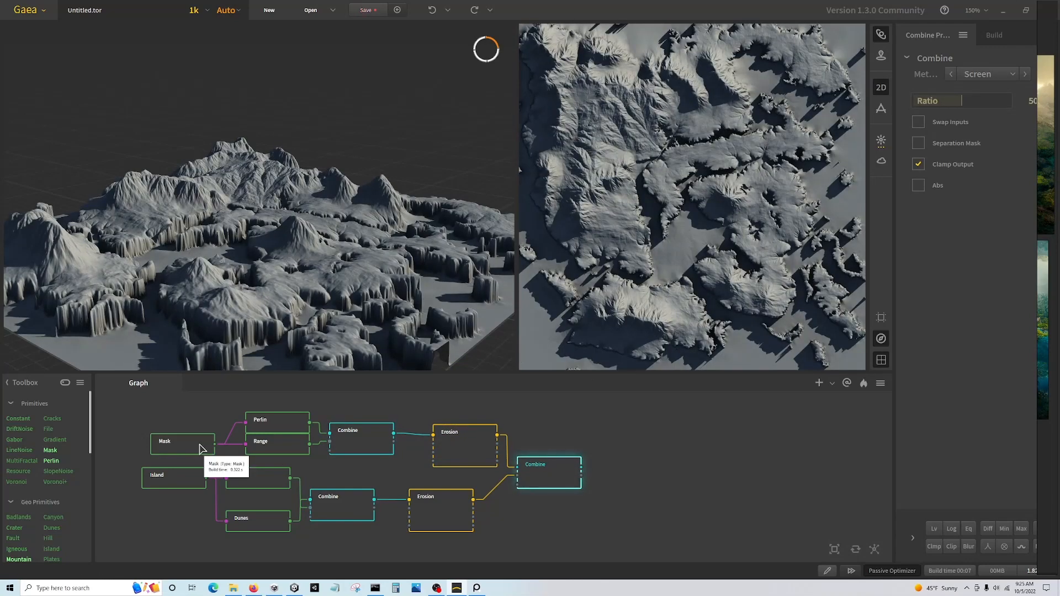
- Paint four more small mask spots across the map's right half, from near its centre to the upper-right corner, and rebuild the final Combine
double_click(200, 448)
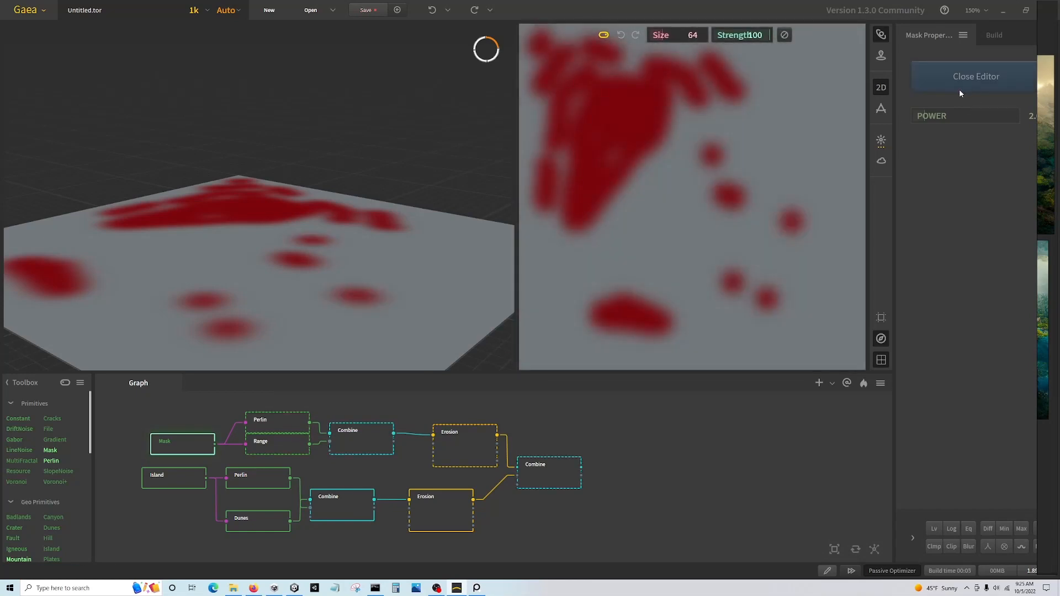
left_click(961, 92)
left_click(572, 484)
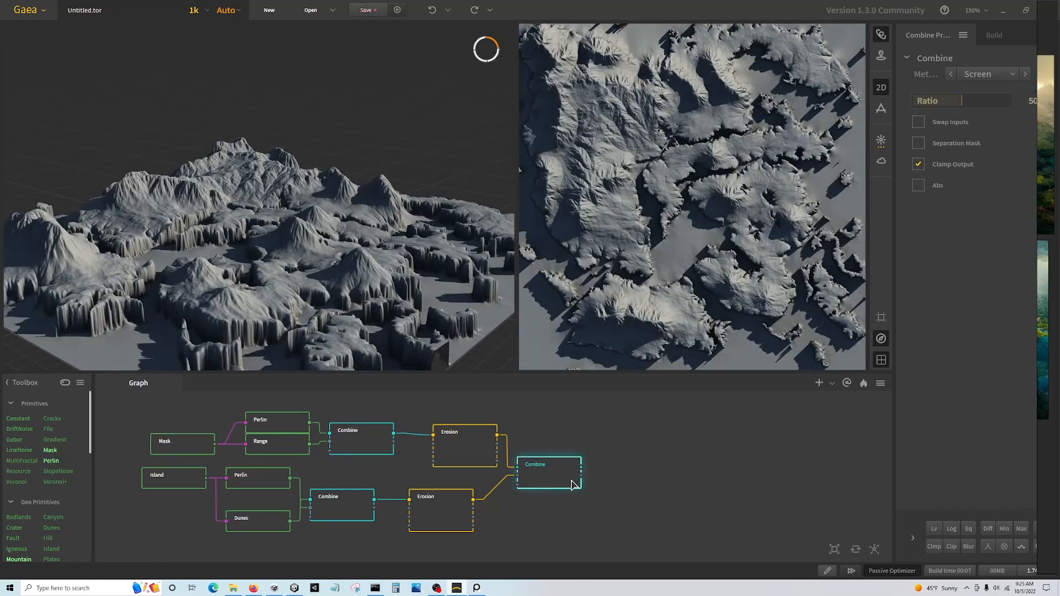
left_click(193, 454)
left_click(976, 77)
left_click(933, 83)
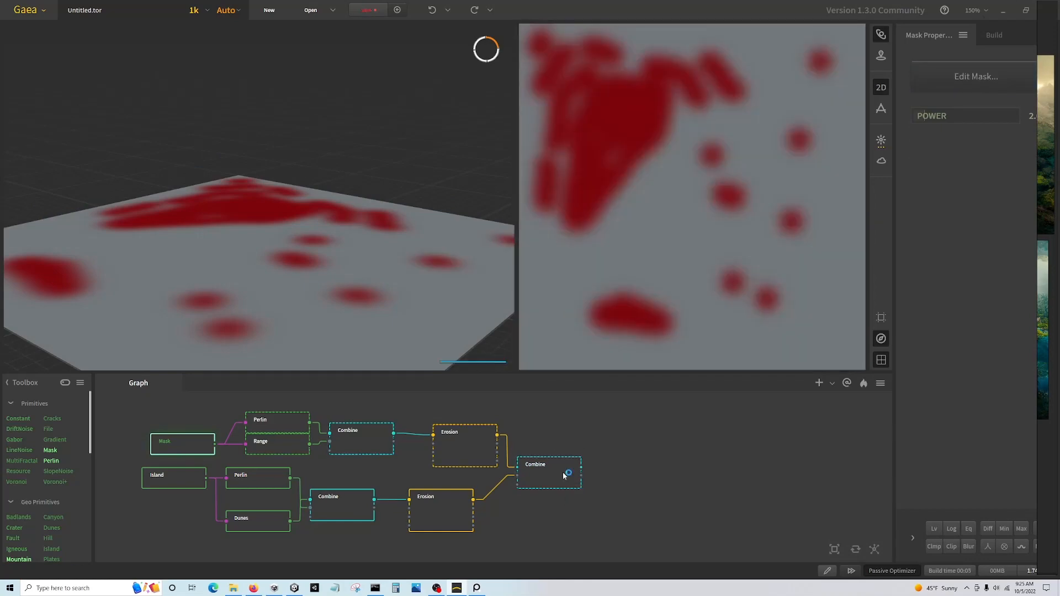
left_click(564, 475)
- Set the mountain branch Erosion's rock softness to 49, apply the changes, and rebuild the final Combine
left_click(474, 456)
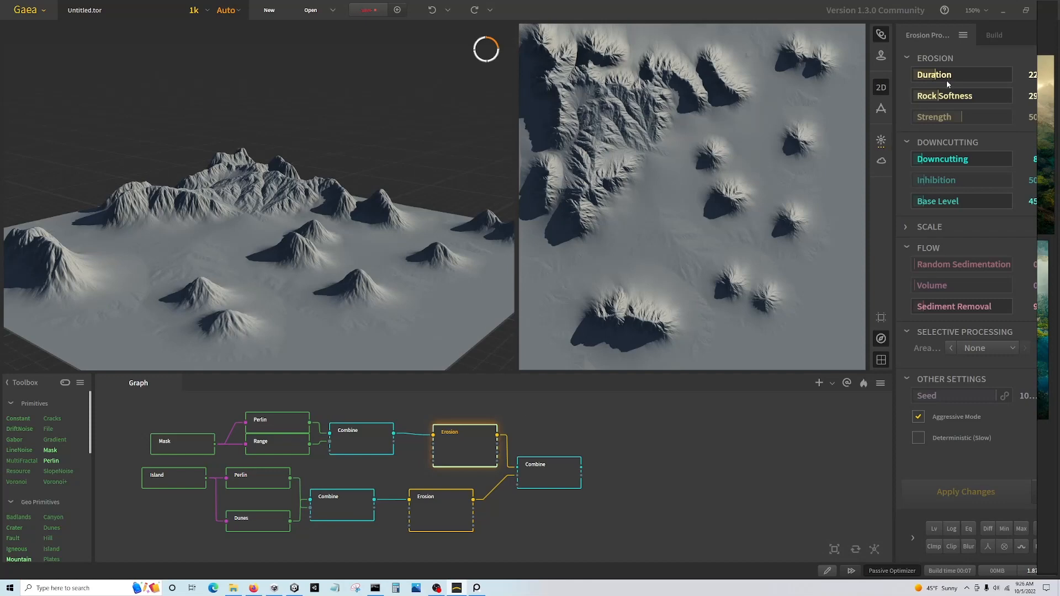
left_click(959, 96)
left_click(953, 487)
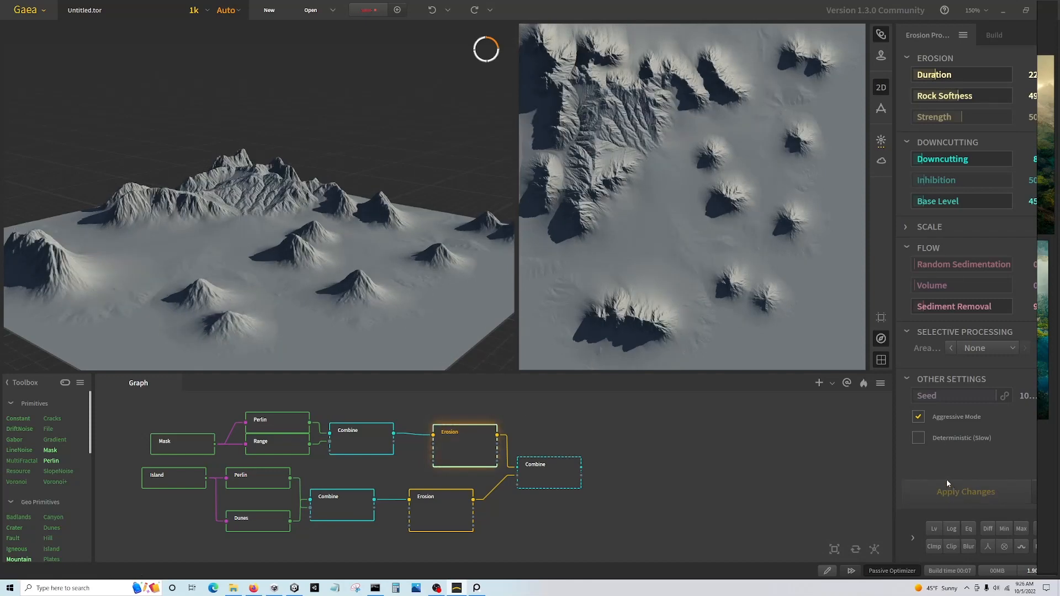
left_click_drag(439, 249, 338, 250)
left_click_drag(1038, 240, 724, 249)
left_click(571, 479)
left_click_drag(724, 362, 1038, 331)
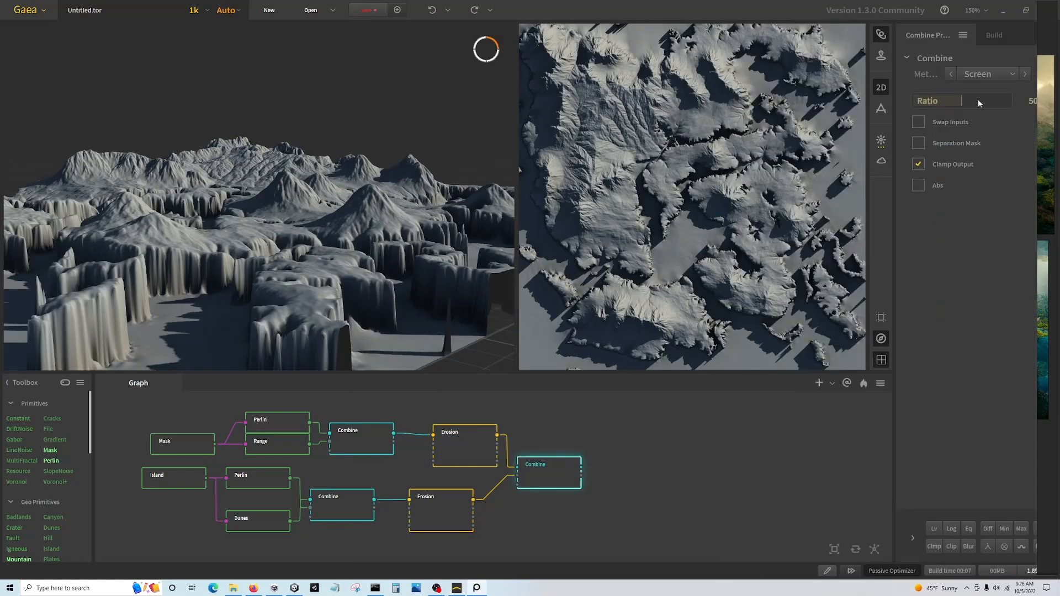
- Lower the final Combine's ratio to 19, keeping the Screen method
left_click(988, 102)
left_click(923, 101)
left_click(928, 102)
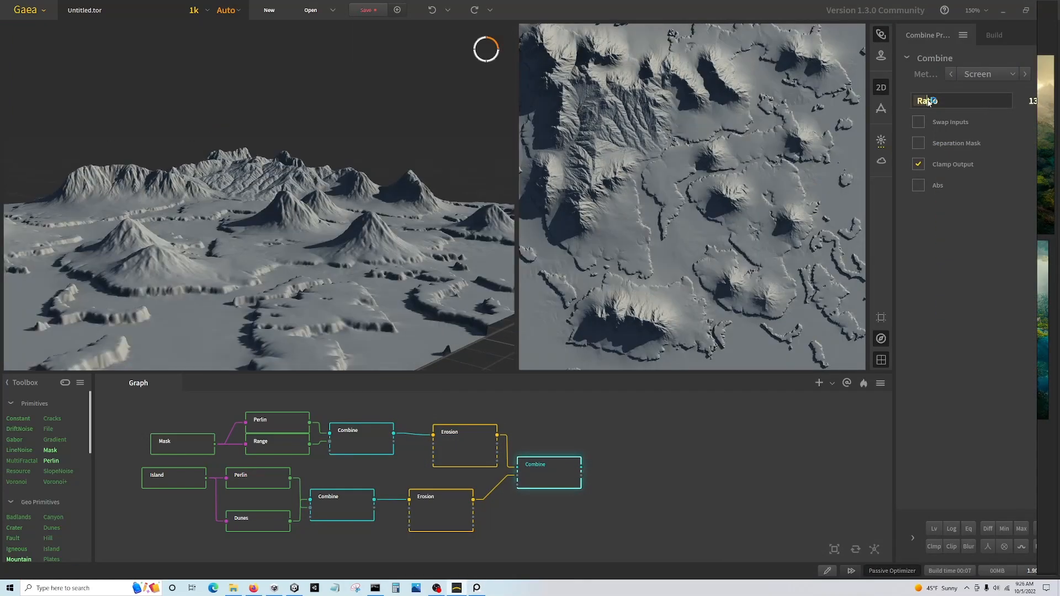
- Add a Sea node after the final Combine with level 2, shore size 13 and shore height 4
right_click(624, 468)
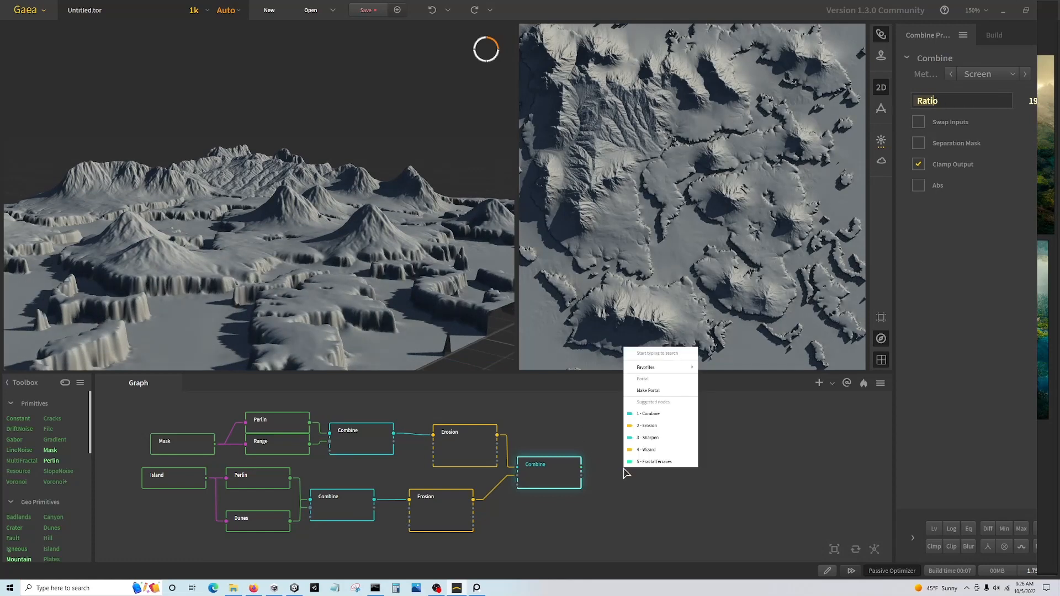
left_click(657, 448)
left_click(918, 102)
left_click(920, 144)
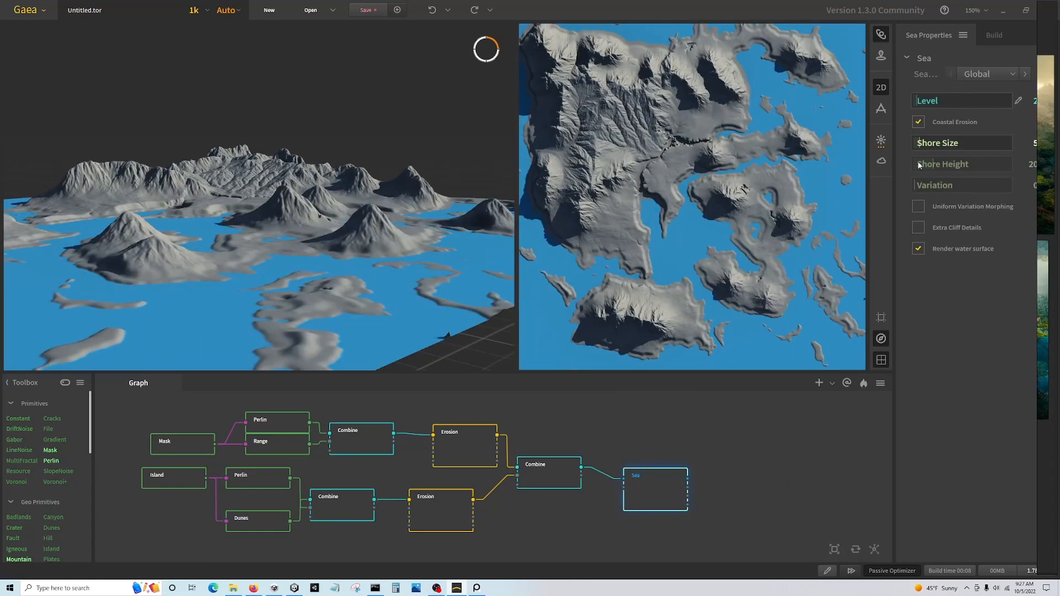
left_click(919, 164)
left_click(928, 144)
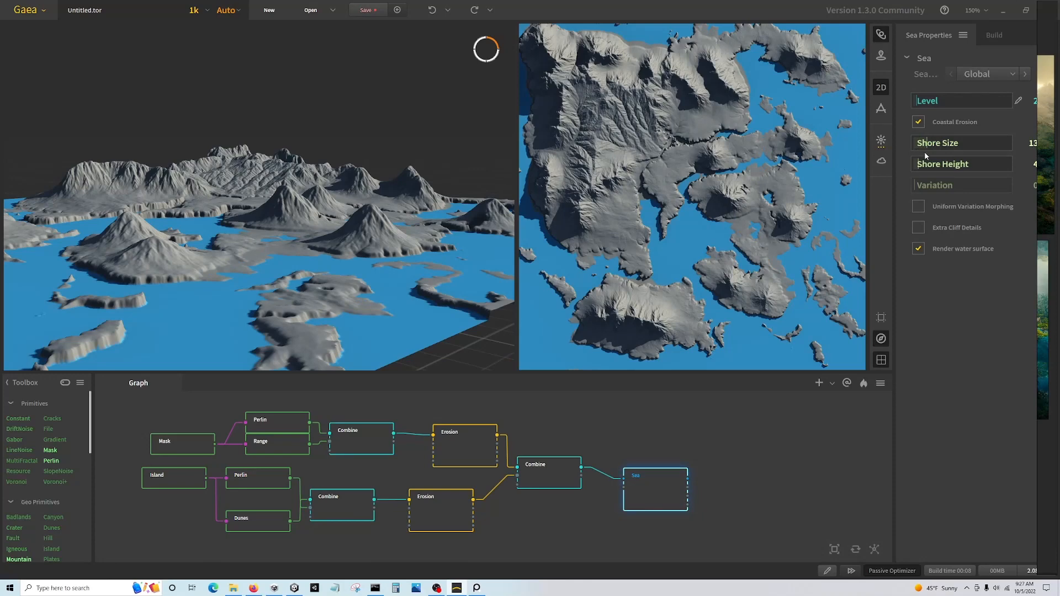
- Paint one small mask spot near the map's lower-right corner and rebuild the Sea
left_click(187, 449)
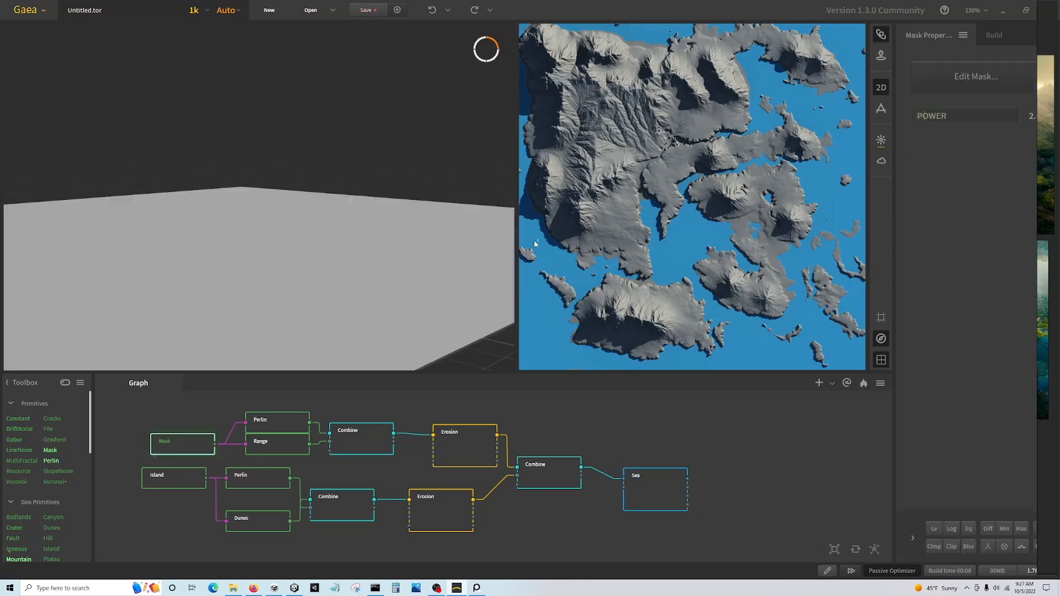
left_click(969, 77)
left_click(675, 495)
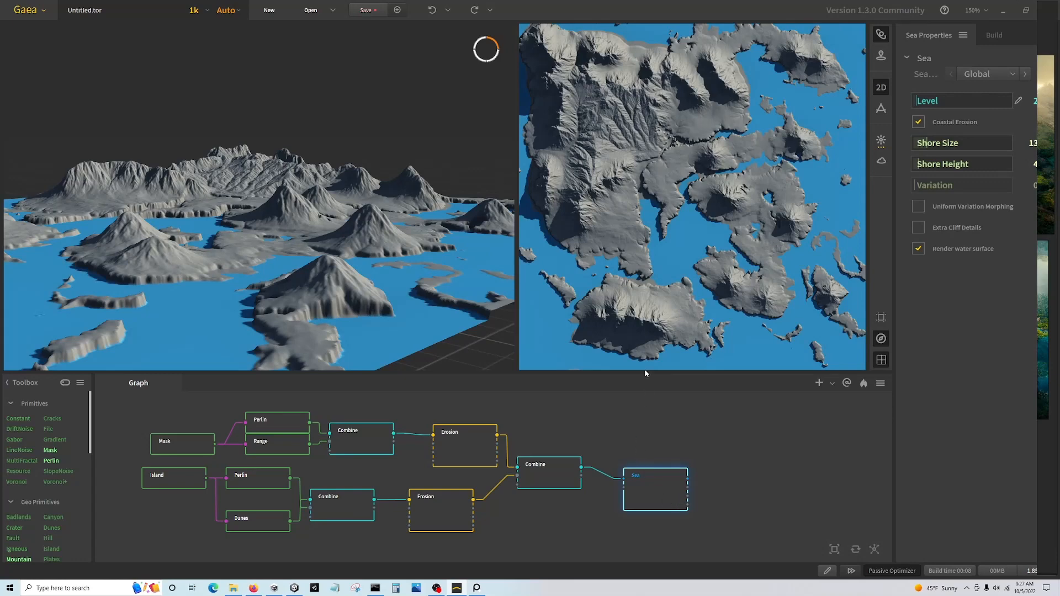
- Erase a small hole in the middle of the large upper-left mask area and rebuild the Sea
mouse_move(1037, 287)
left_mouse_down()
mouse_move(498, 271)
mouse_move(1024, 276)
left_mouse_up()
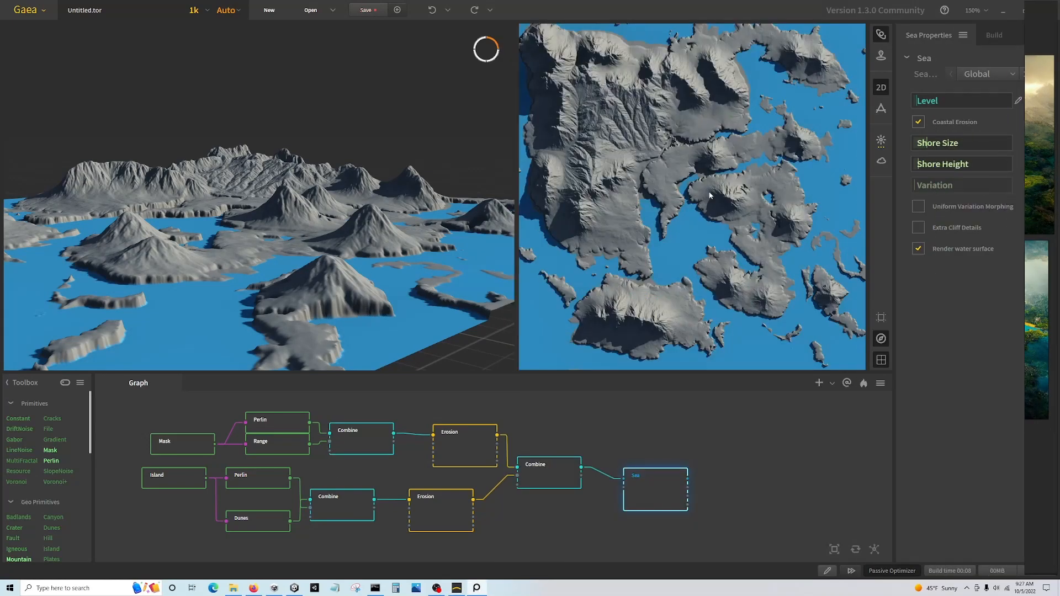
left_click(177, 445)
left_click(936, 78)
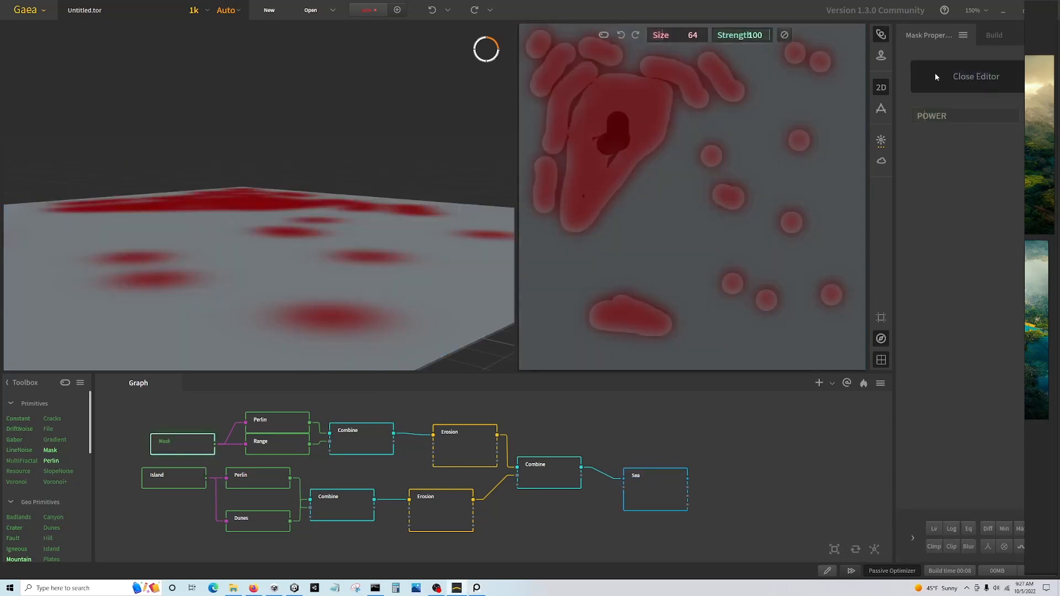
left_click(936, 78)
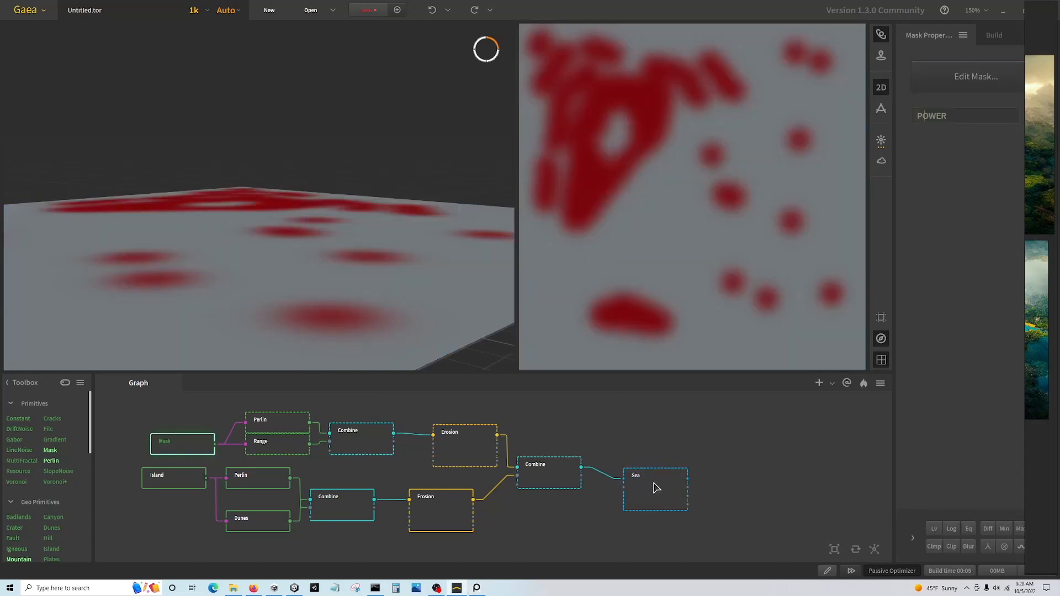
left_click(656, 488)
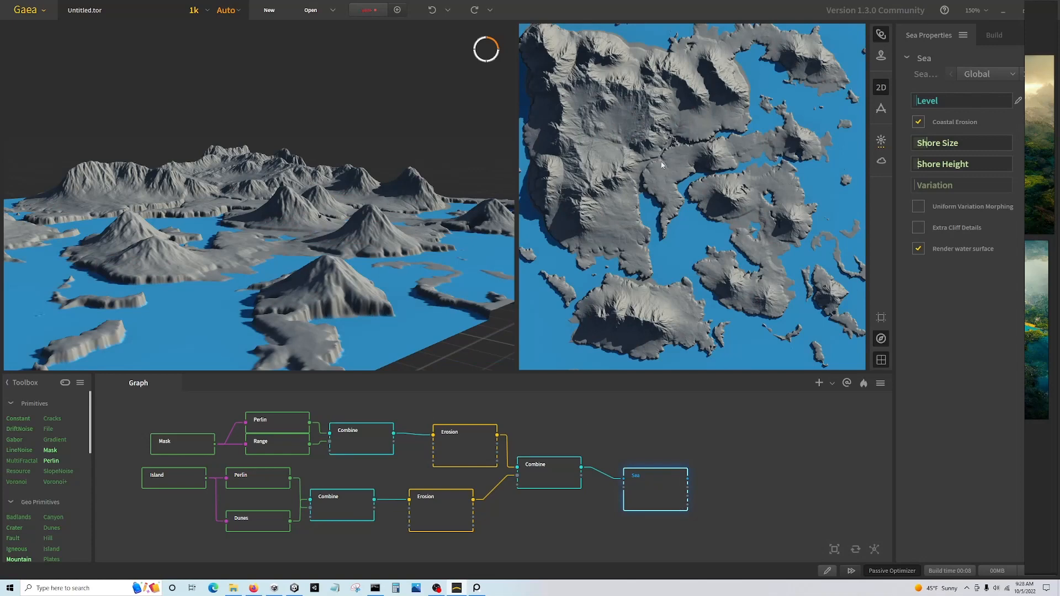
- Paint a small mask spot just beside the lower right edge of the large mask area and rebuild the Sea
left_click(195, 446)
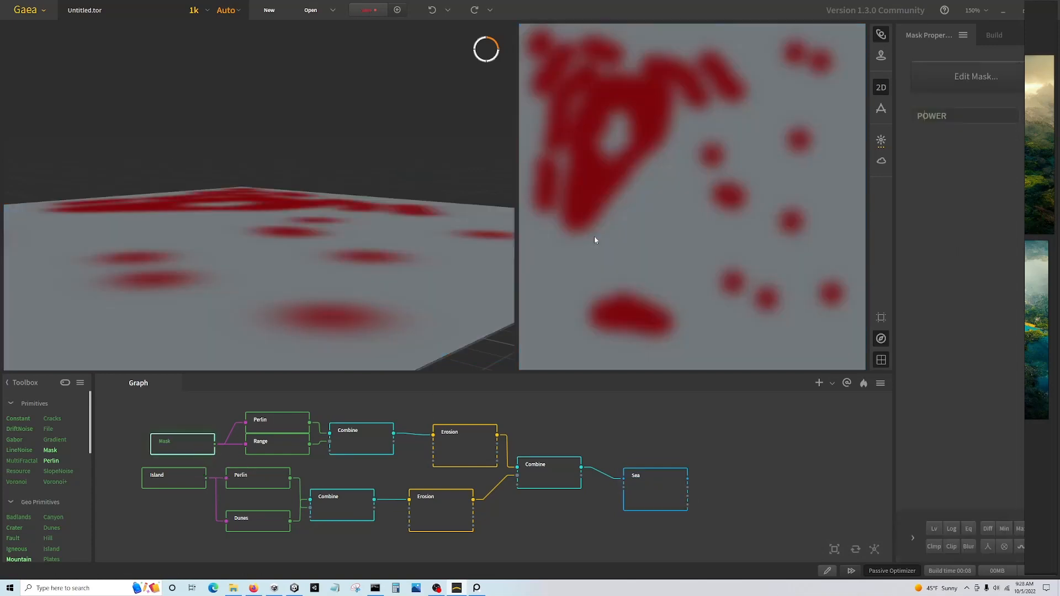
left_click(938, 77)
left_click(661, 166)
left_click(656, 490)
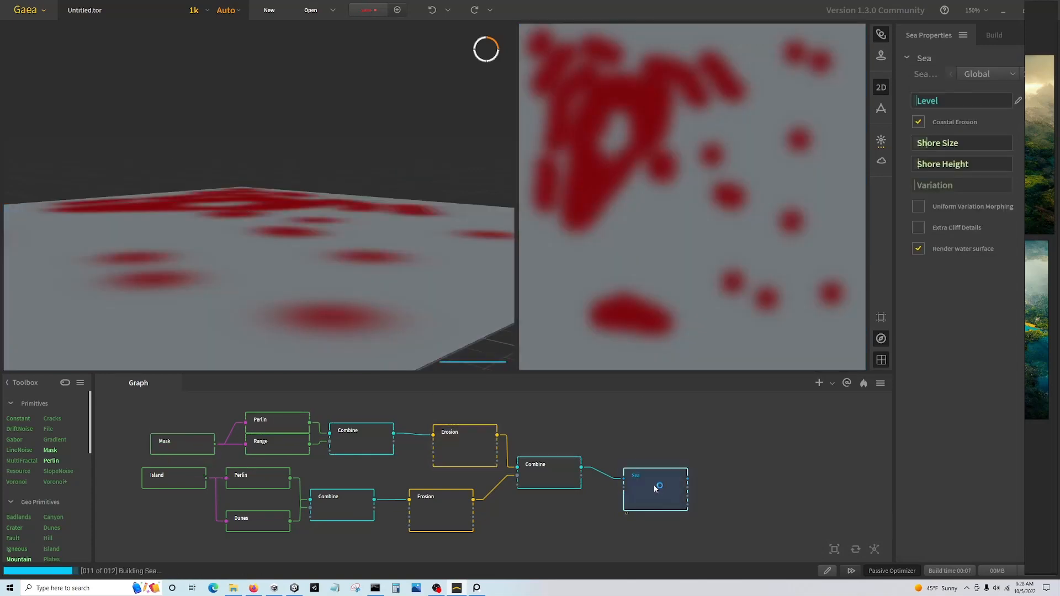
- Set the Sea's shore size to 9, shore height to 0 and variation to 21, with coastal erosion and extra cliff details enabled
scroll(657, 490, "up", 1)
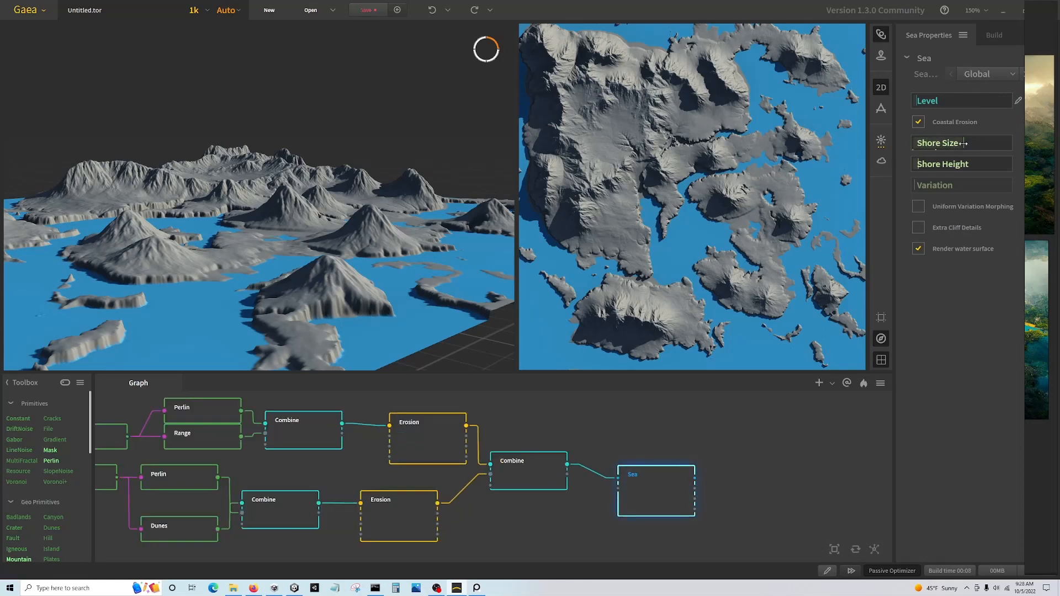
left_click(921, 164)
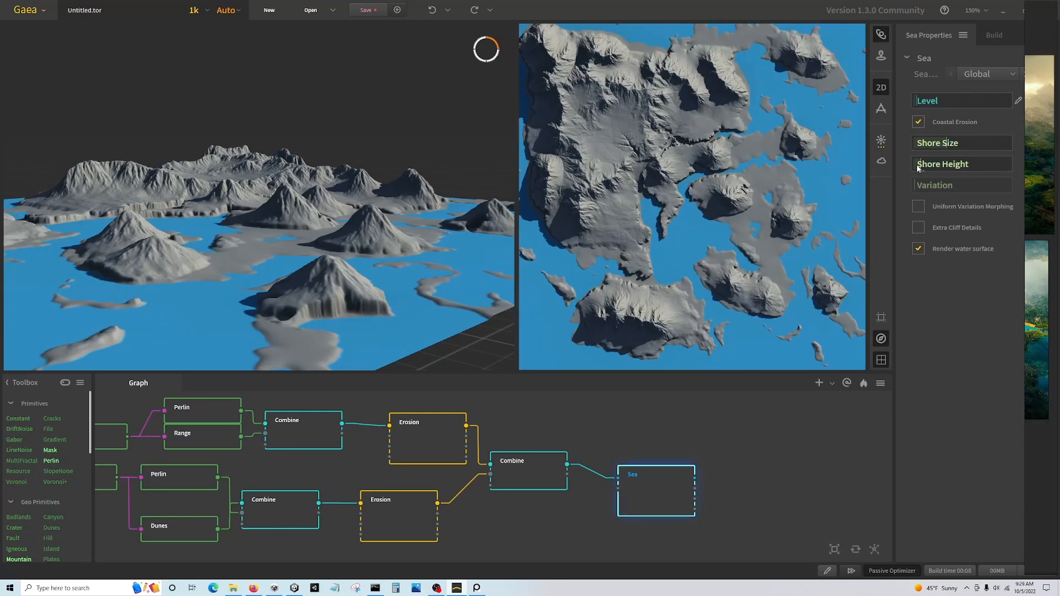
left_click(917, 165)
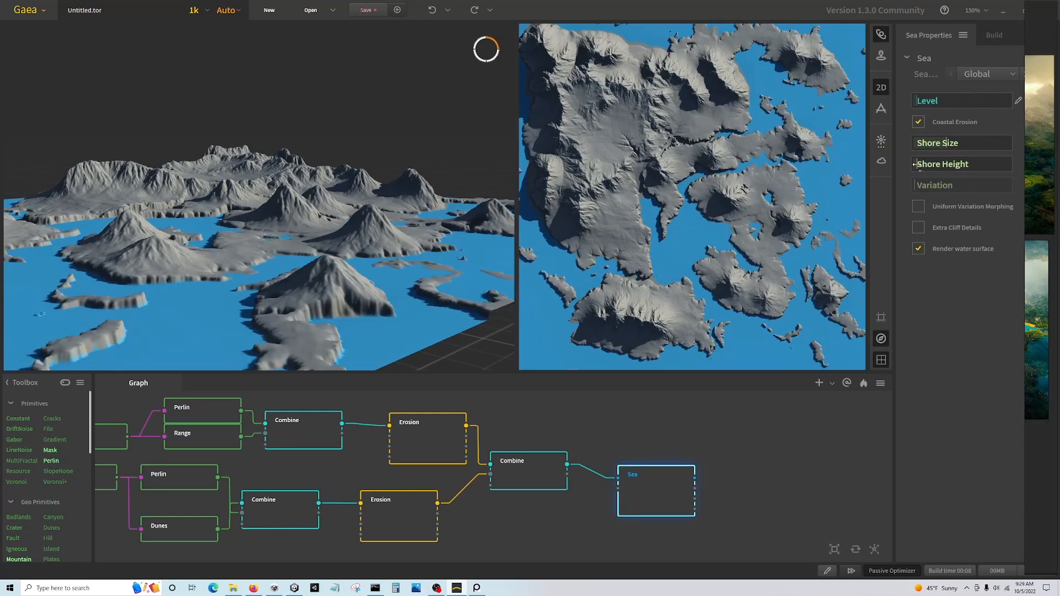
left_click(983, 143)
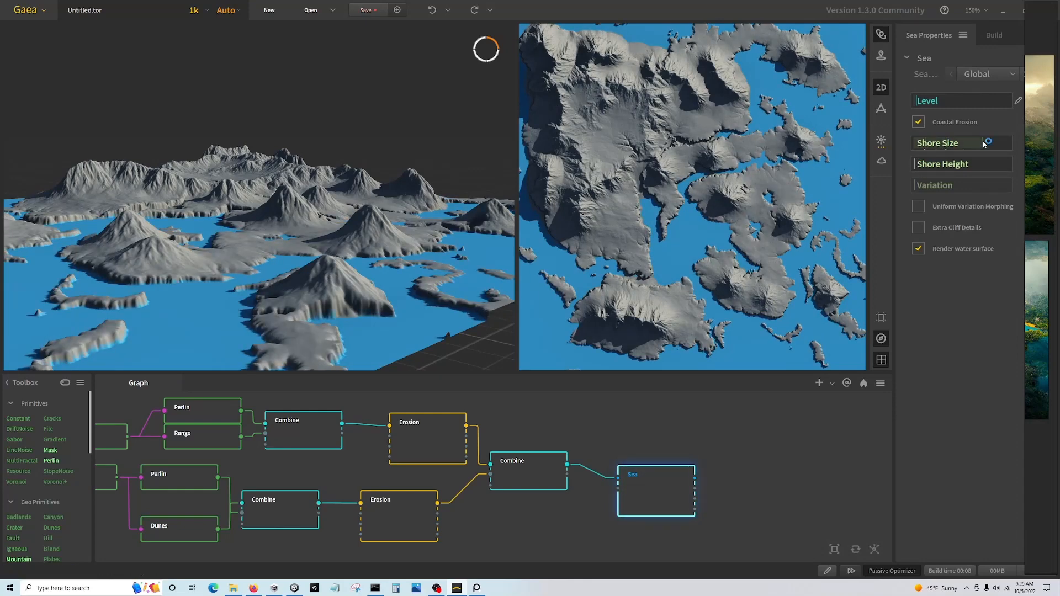
left_click(919, 122)
left_click(919, 226)
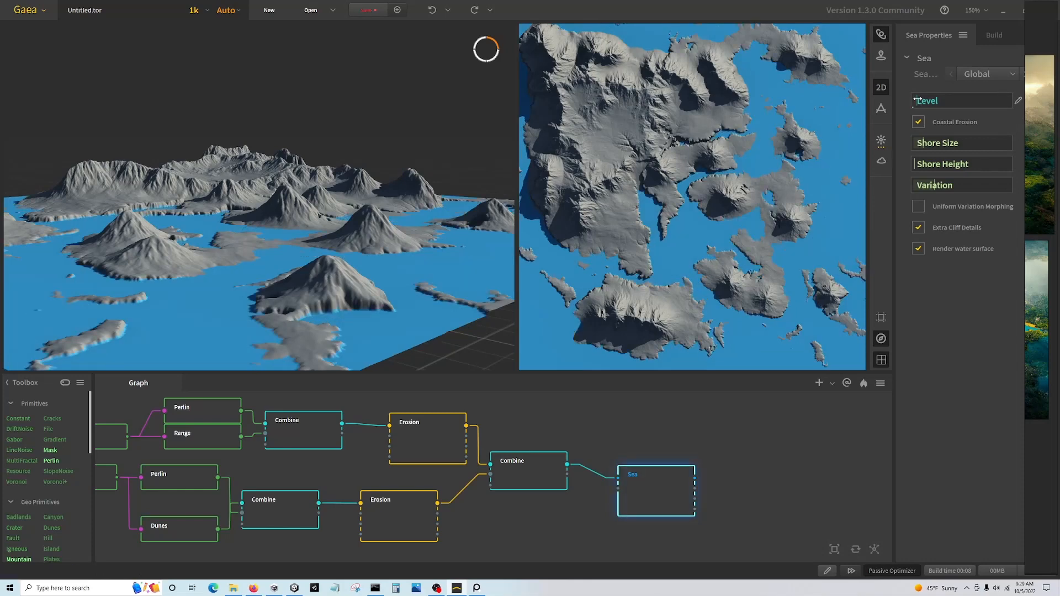
left_click_drag(1025, 103, 1038, 103)
left_click(1020, 101)
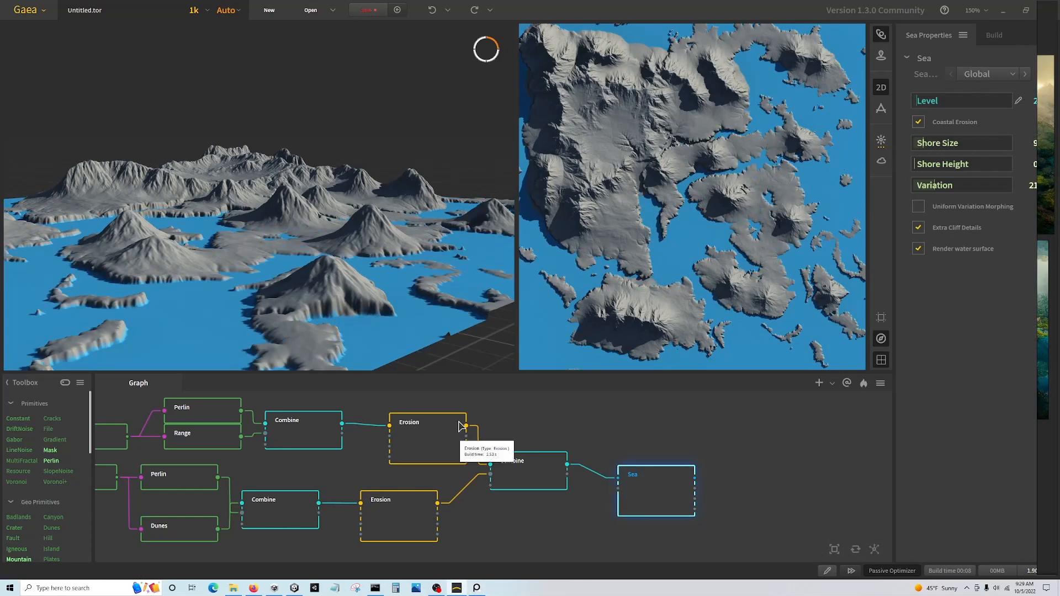
- Branch a Rivers node off the final Combine's output, parallel to the Sea
left_click_drag(567, 464, 652, 421)
left_click(608, 465)
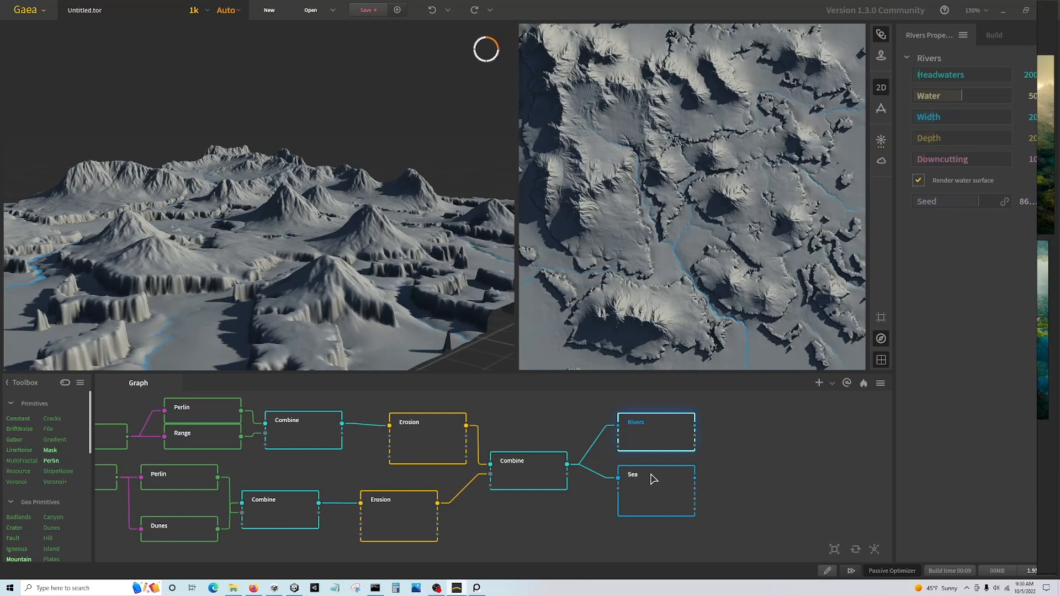
- Try a shore height of 9 and a shore size of 11 on the Sea node
left_click(670, 468)
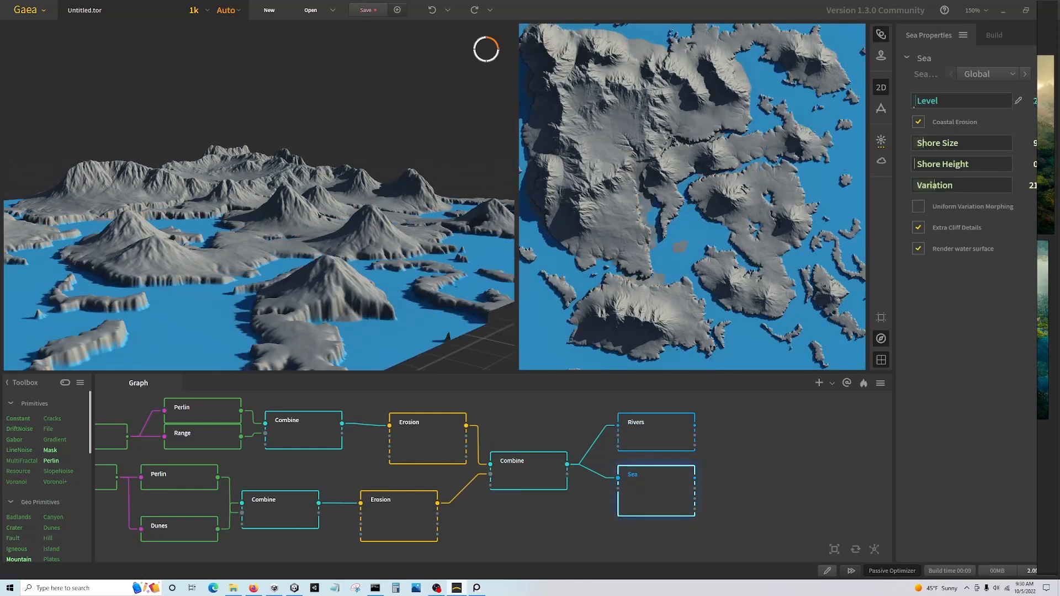
left_click(930, 167)
left_click(914, 147)
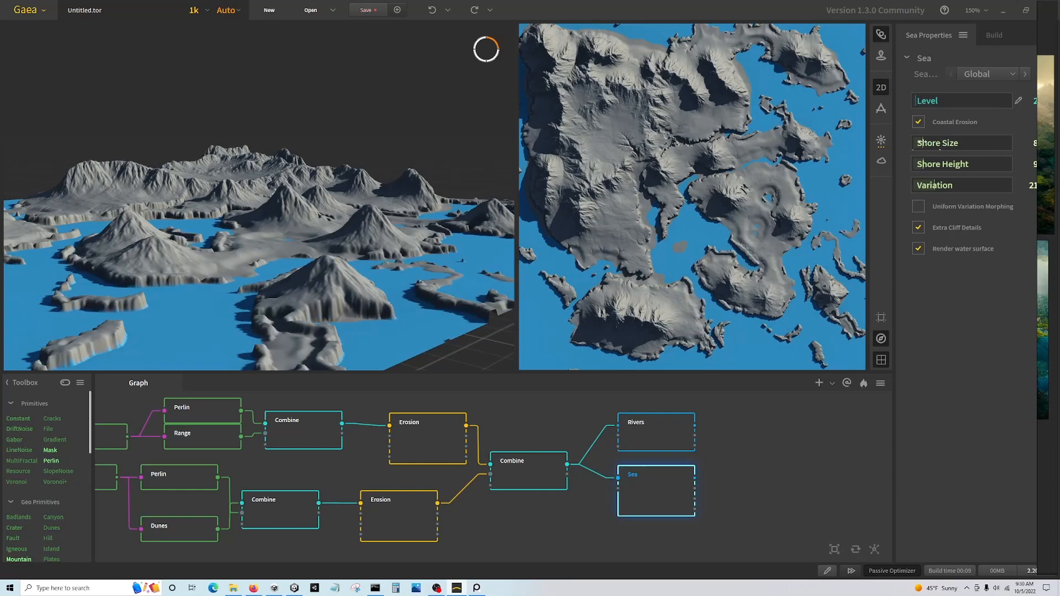
left_click(922, 143)
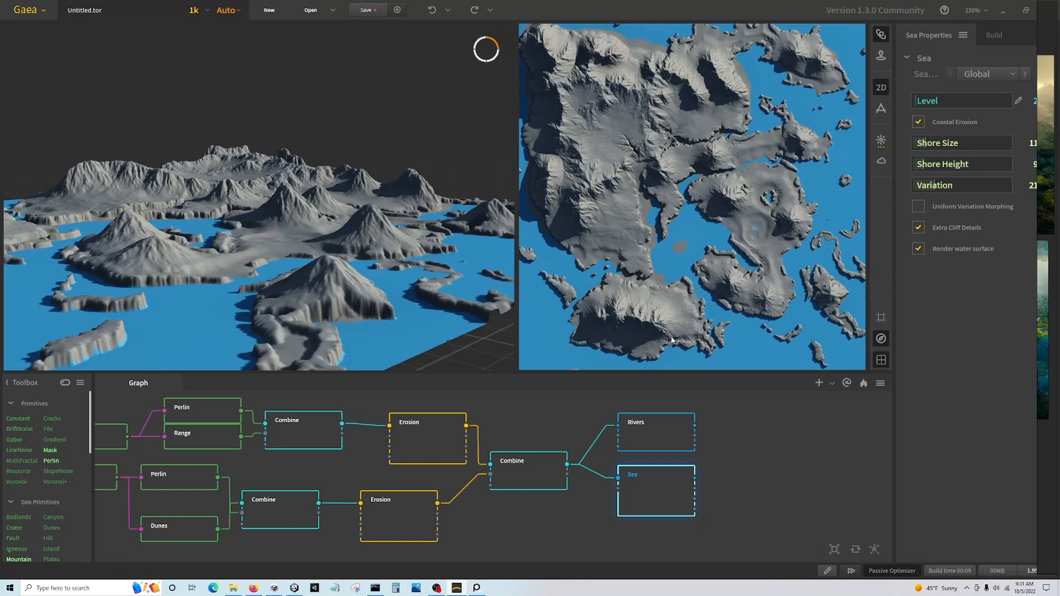
- Review the Island branch's Erosion settings, and set the Sea's shore height to 4 and shore size to 40
left_click(525, 473)
left_click(407, 510)
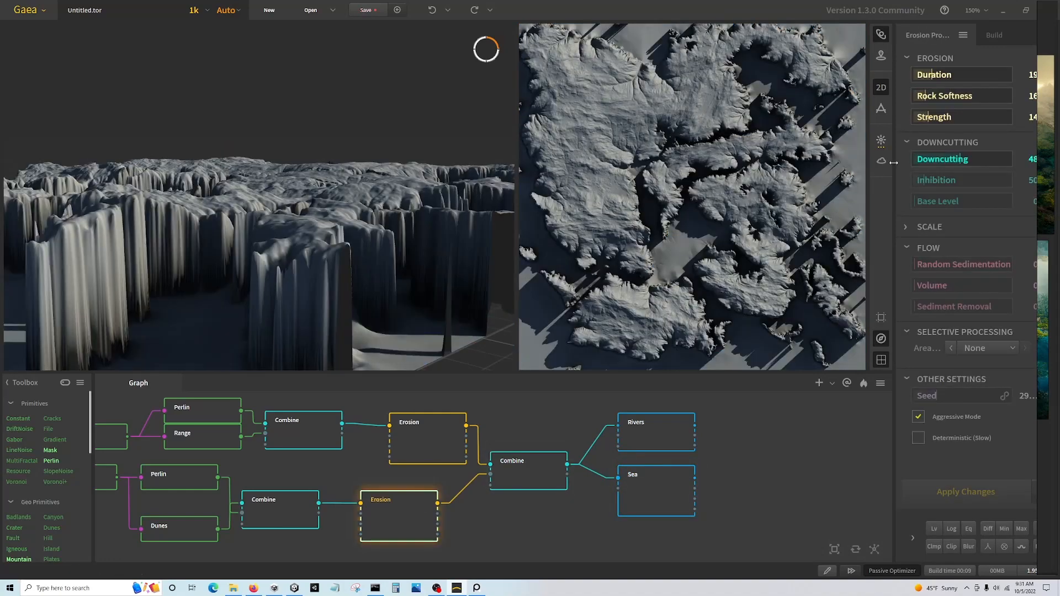
left_click(659, 493)
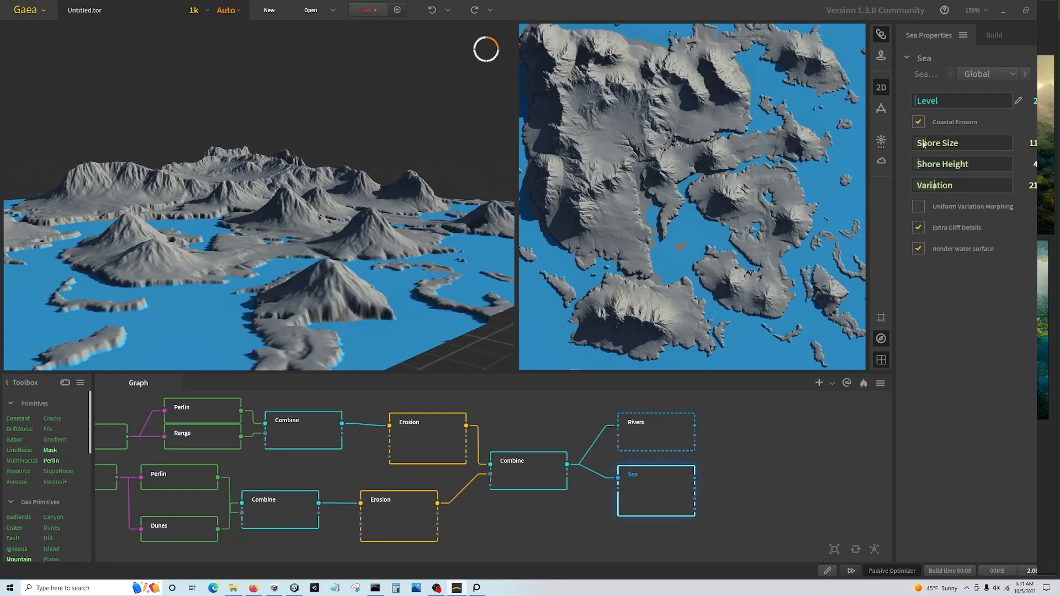
left_click_drag(923, 145, 972, 148)
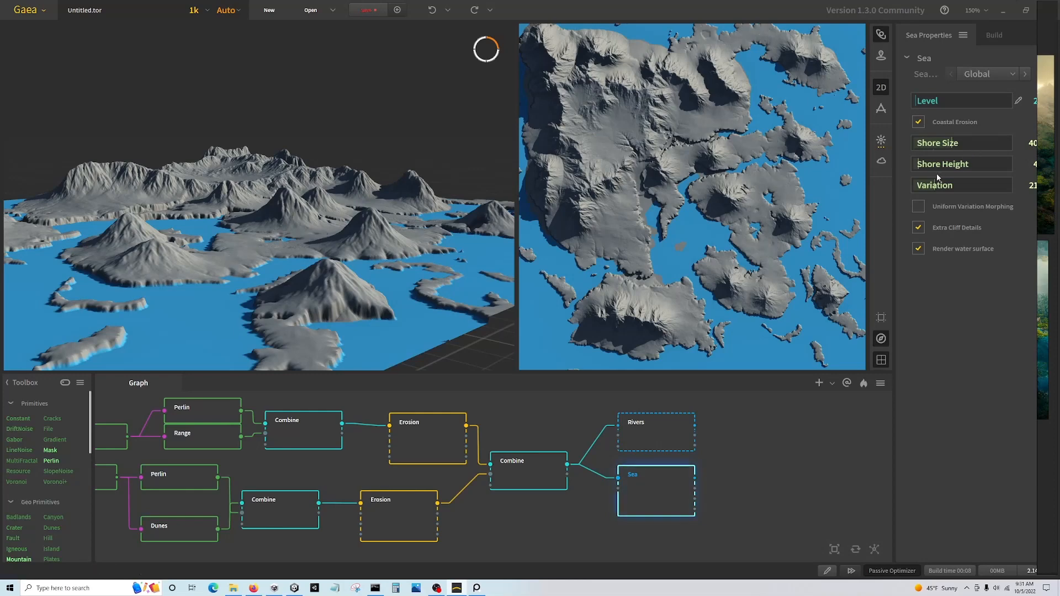
mouse_move(939, 100)
left_mouse_down()
mouse_move(928, 101)
mouse_move(939, 101)
left_mouse_up()
- Set the mountain branch Erosion's sediment removal to 20, apply the changes, and rebuild the Sea
left_click(422, 453)
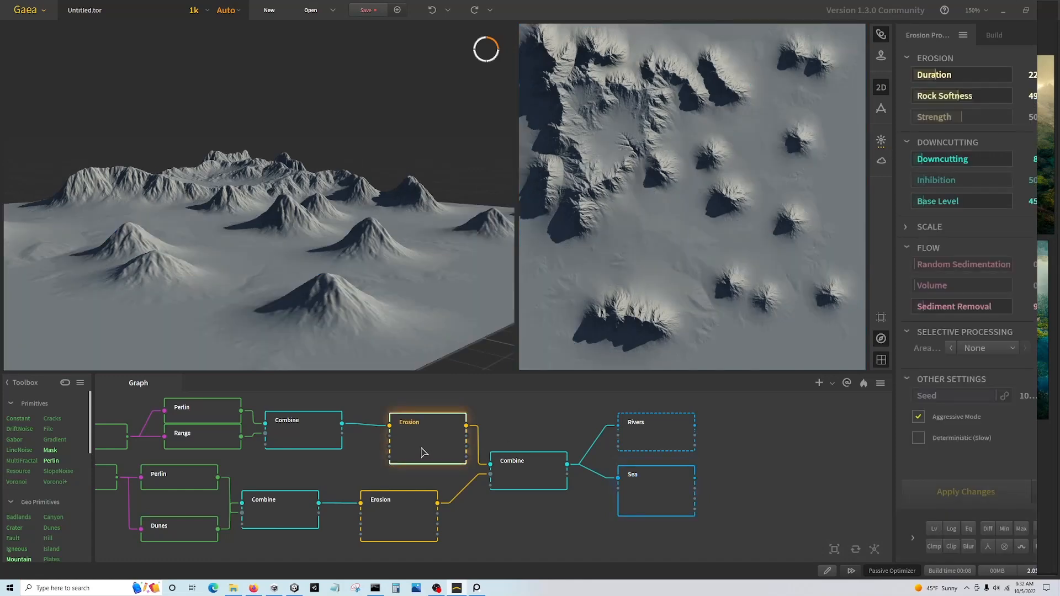
left_click(934, 309)
left_click(933, 490)
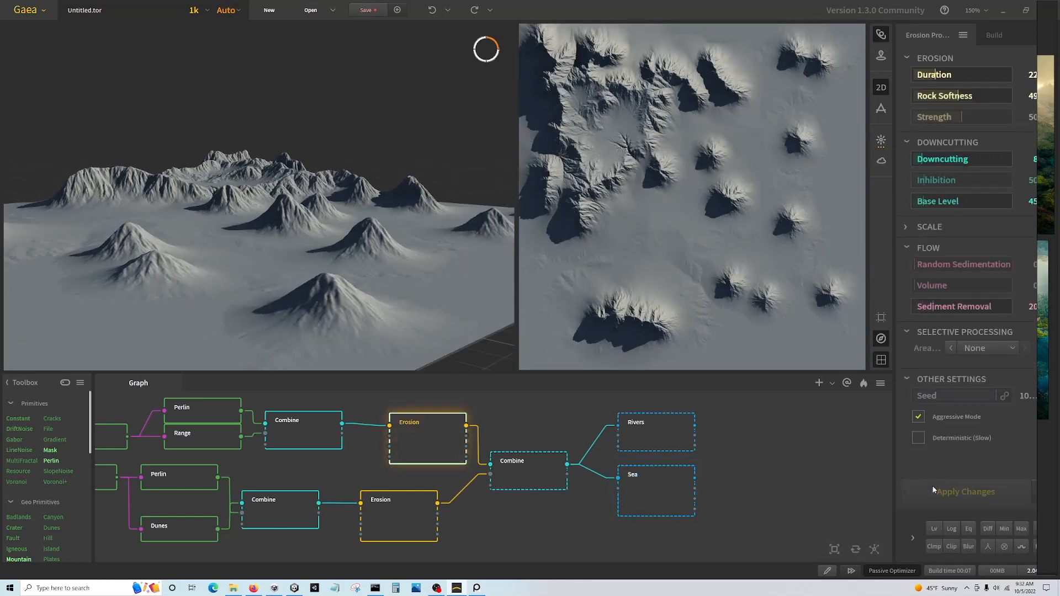
left_click(673, 500)
mouse_move(1037, 334)
left_mouse_down()
mouse_move(628, 334)
mouse_move(1037, 334)
left_mouse_up()
- Raise the mountain branch Erosion's rock softness to 98, apply the changes, and rebuild the Sea
left_click(428, 439)
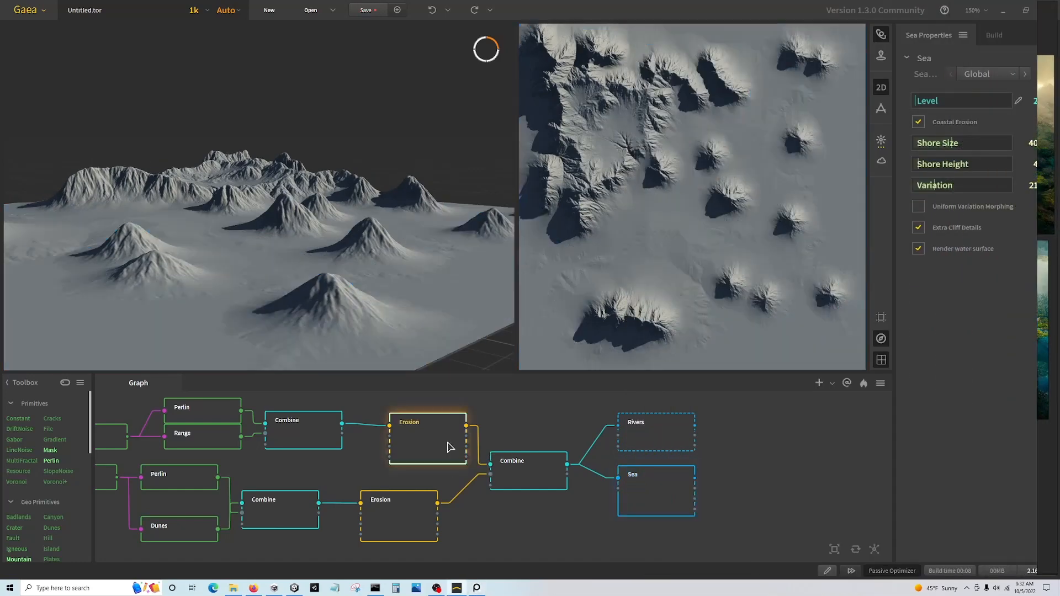
left_click_drag(989, 95, 1007, 96)
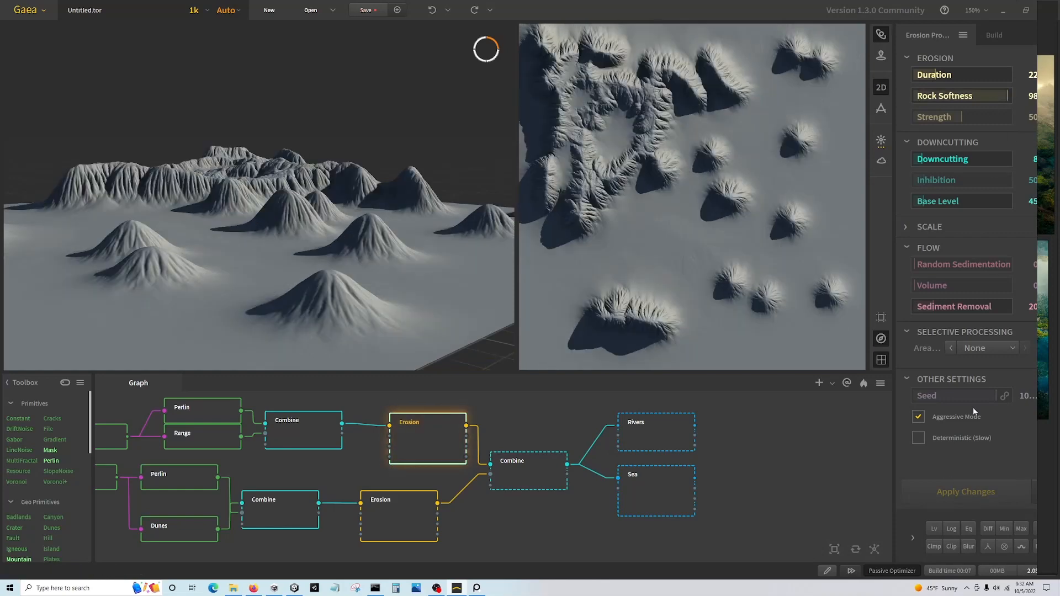
left_click(675, 499)
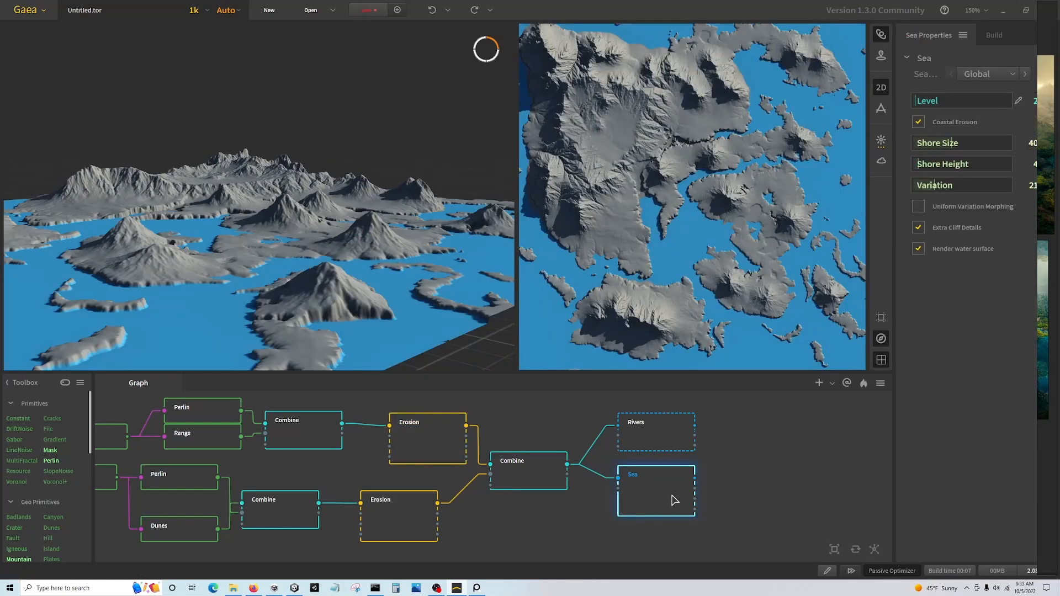
- Set the mountain branch Range node's scale to 1 and height to 22
left_click(196, 431)
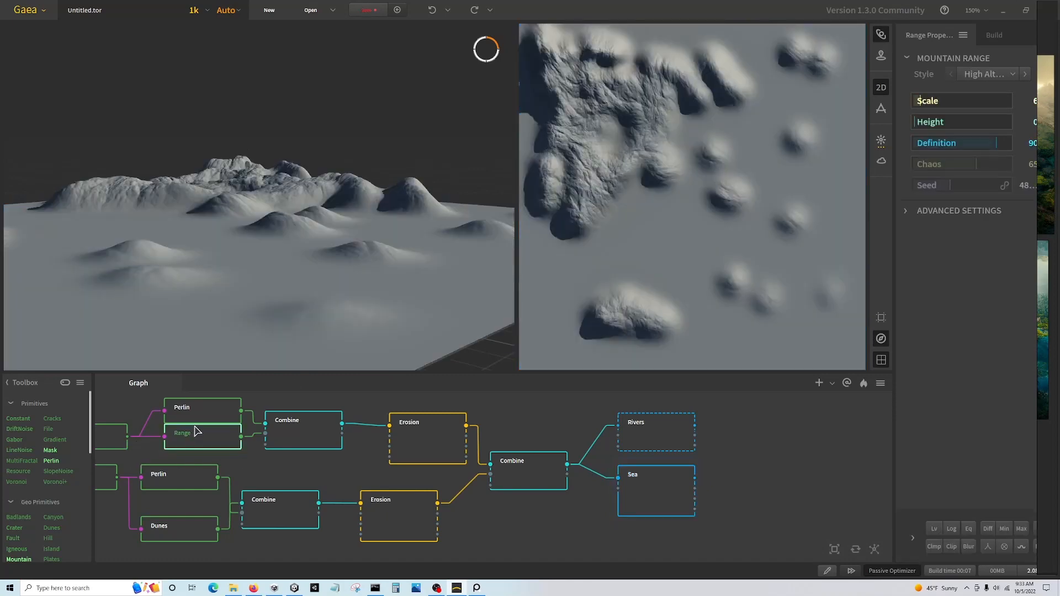
left_click(972, 98)
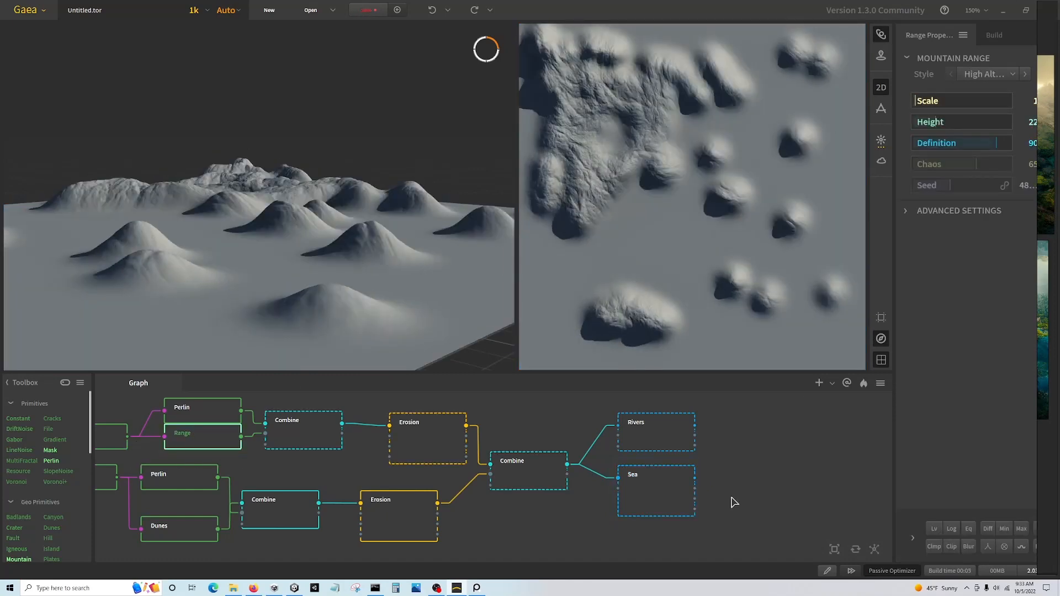
- Rebuild the Sea with the updated mountains and add an Fx node below the Island branch
left_click(668, 496)
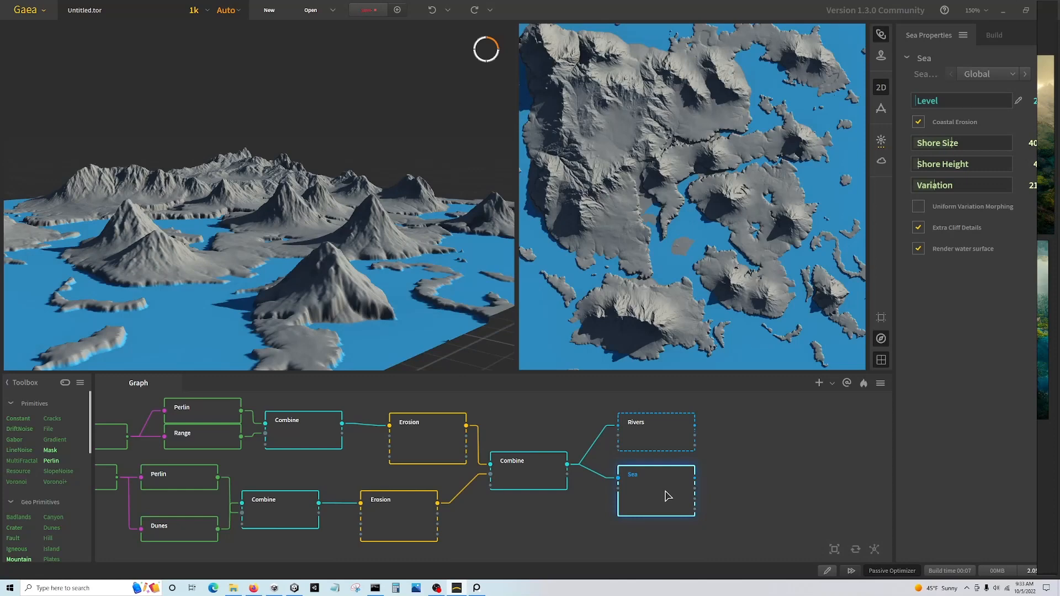
scroll(601, 486, "down", 1)
middle_click_drag(595, 547, 549, 493)
right_click(318, 525)
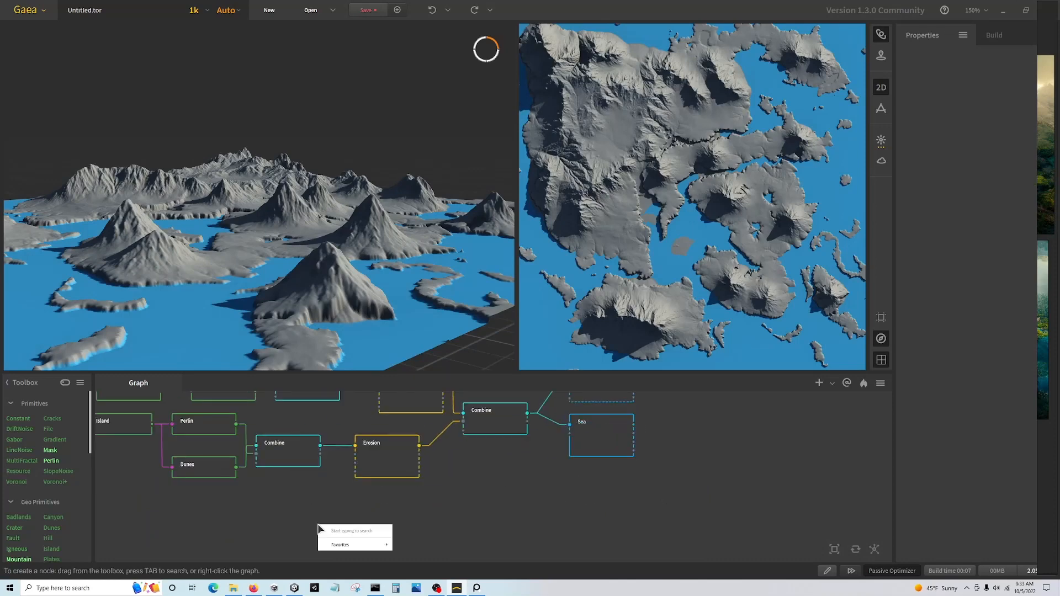
left_click(328, 547)
type("fx")
left_click(329, 552)
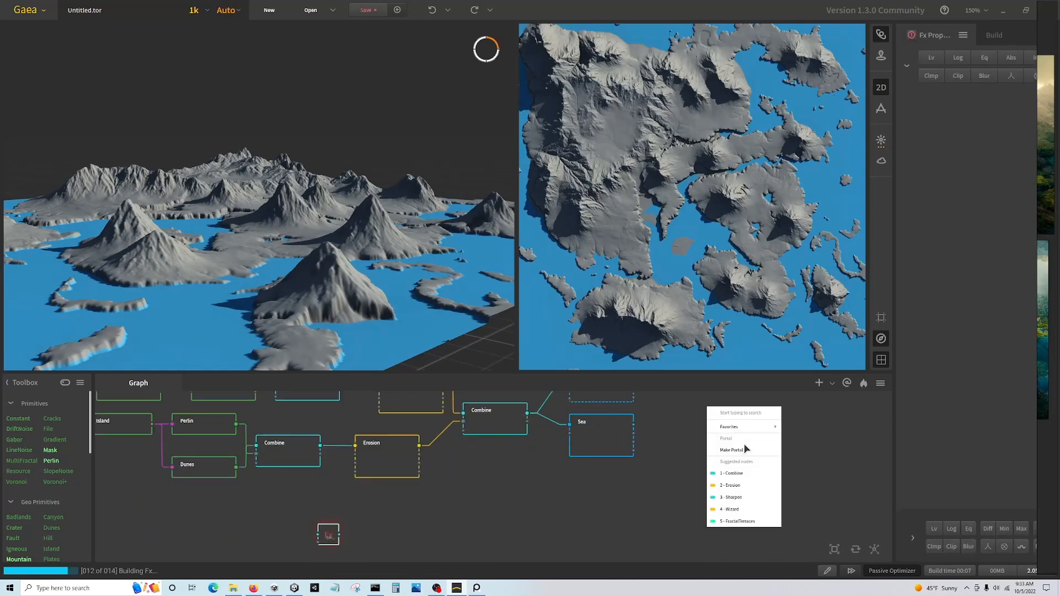
- Make portals from the outputs of the final terrain Combine, the Rivers node and the Sea node
scroll(345, 537, "down", 2)
left_click_drag(547, 429, 619, 427)
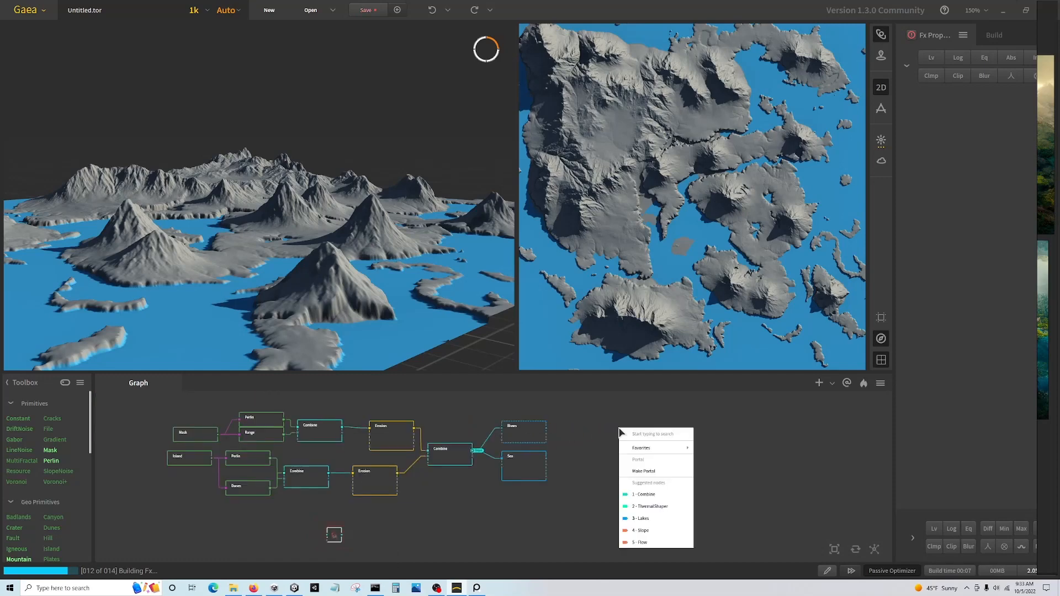
left_click(561, 463)
left_click_drag(547, 463, 664, 464)
left_click(622, 461)
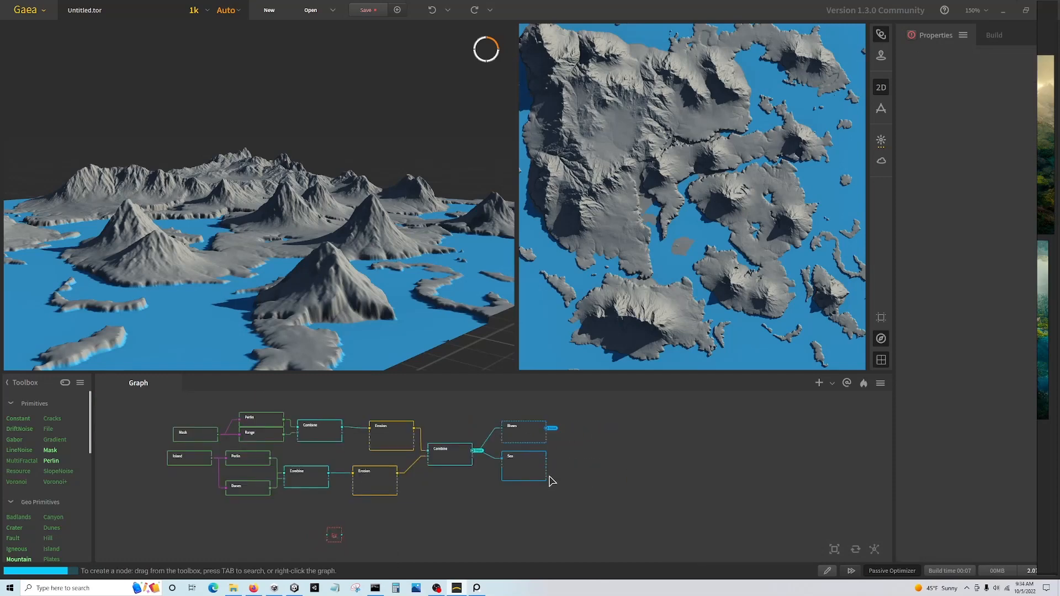
left_click_drag(554, 479, 650, 472)
left_click(675, 518)
- Add a Combine node that merges the Rivers and Sea outputs
scroll(347, 538, "up", 2)
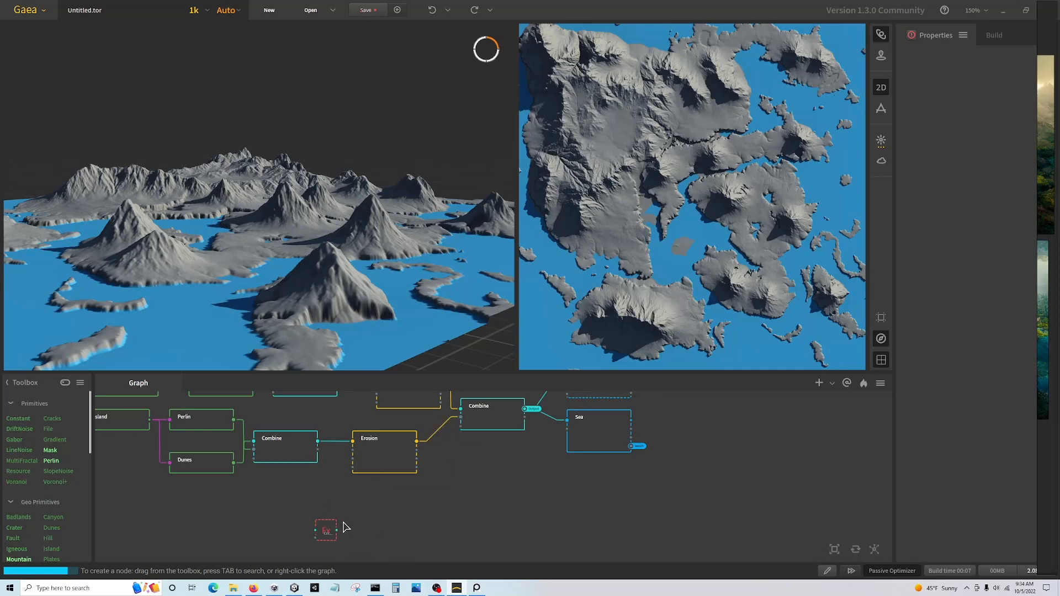
middle_click_drag(721, 434, 665, 449)
scroll(665, 449, "up", 2)
scroll(643, 454, "down", 2)
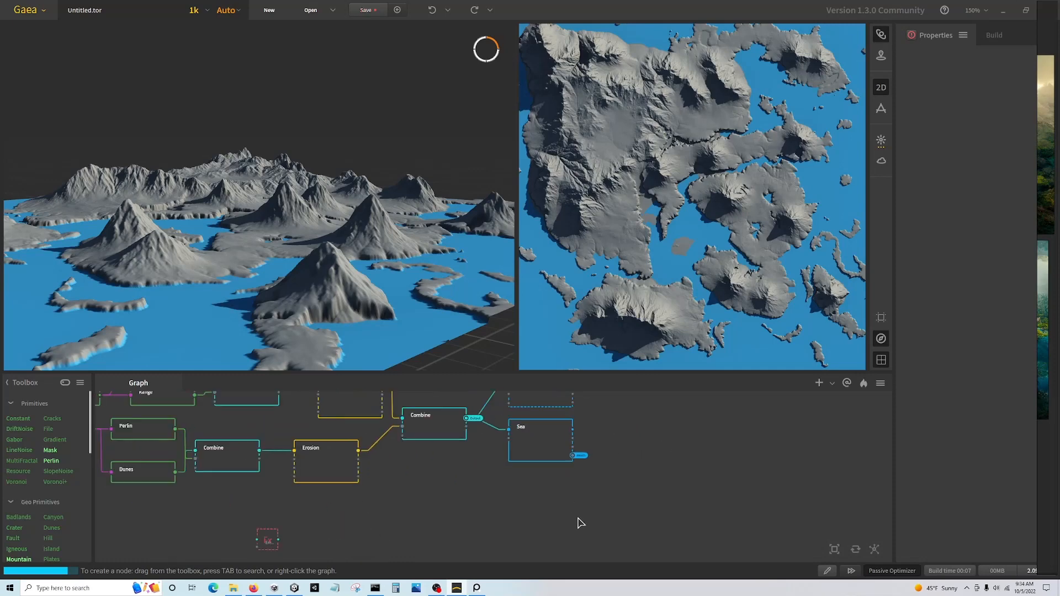
middle_click_drag(579, 523, 571, 544)
left_click_drag(565, 408, 610, 460)
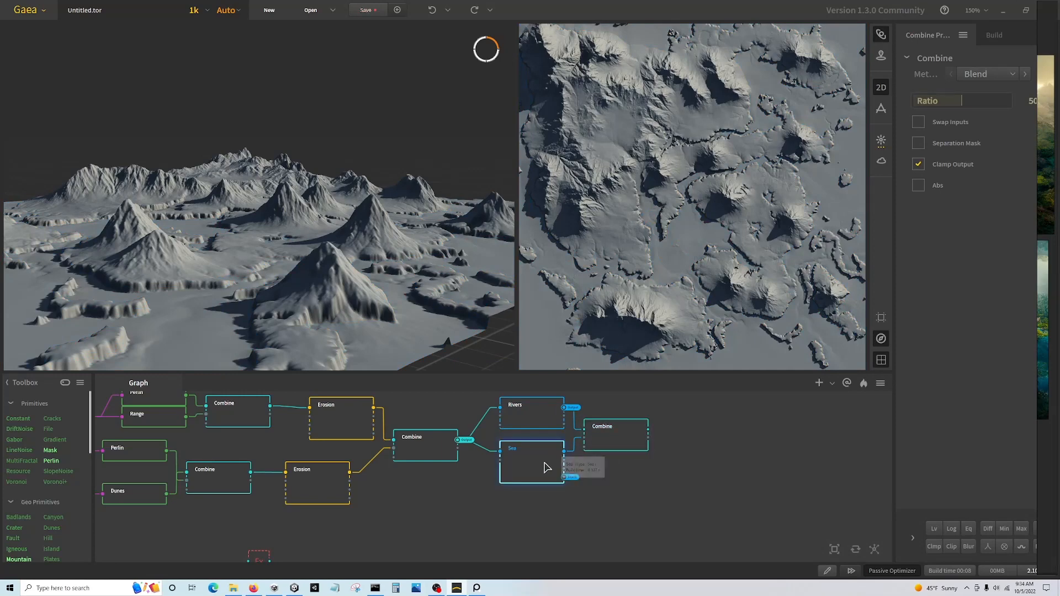
- Set the Rivers and Sea Combine's ratio to 100, try the Max method, and switch the method to Screen
left_click(1008, 103)
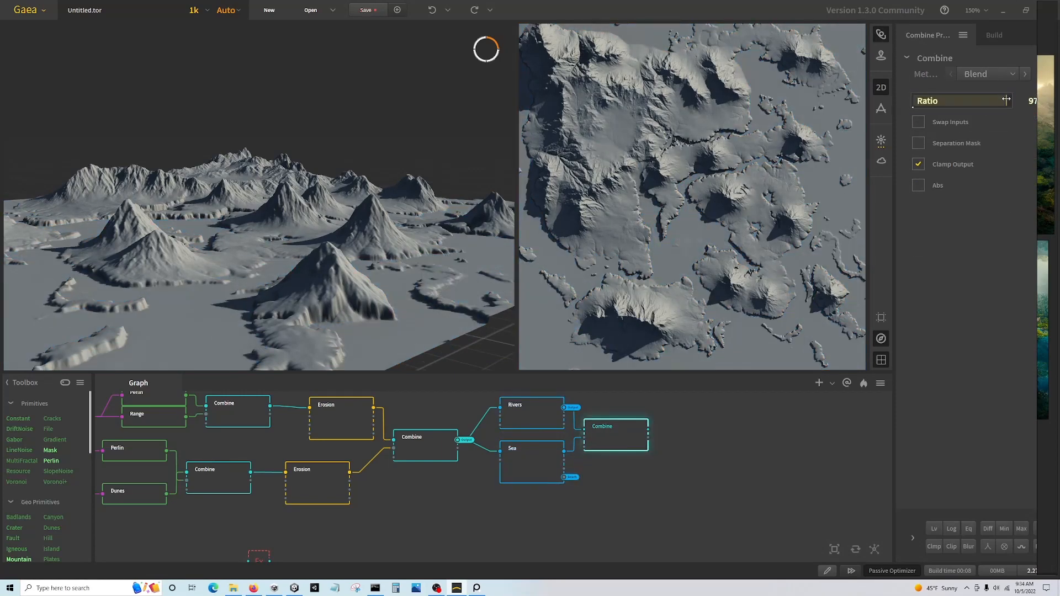
left_click(989, 74)
left_click(980, 127)
left_click(1000, 75)
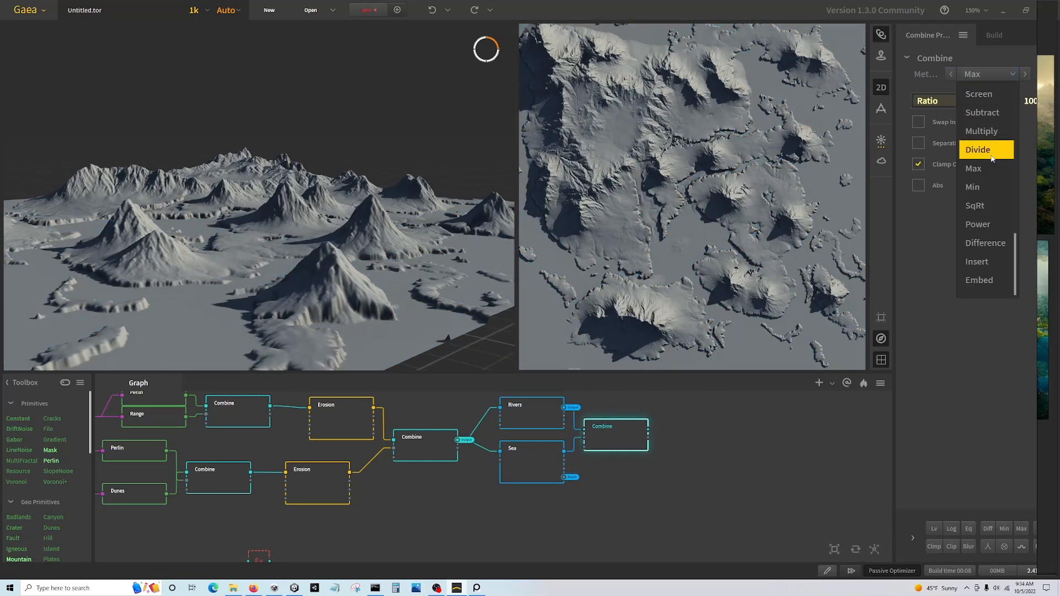
left_click(991, 95)
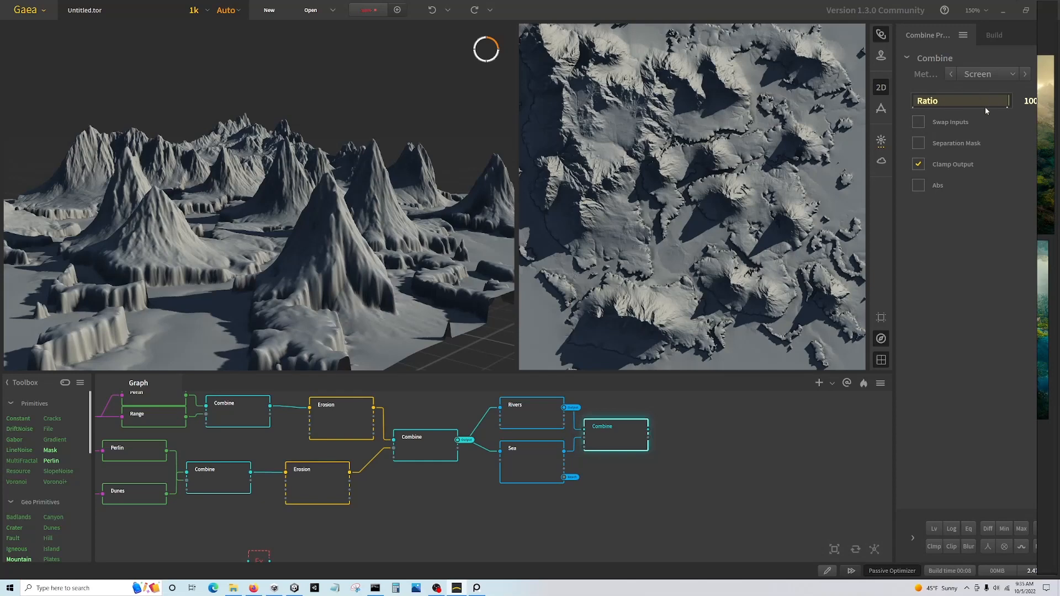
- Try several ratios on the Rivers and Sea Combine, including 53, 33 and 7, and settle on 3
left_click(991, 102)
left_click_drag(981, 102, 965, 101)
mouse_move(1043, 125)
left_mouse_down()
mouse_move(796, 130)
mouse_move(1038, 133)
left_mouse_up()
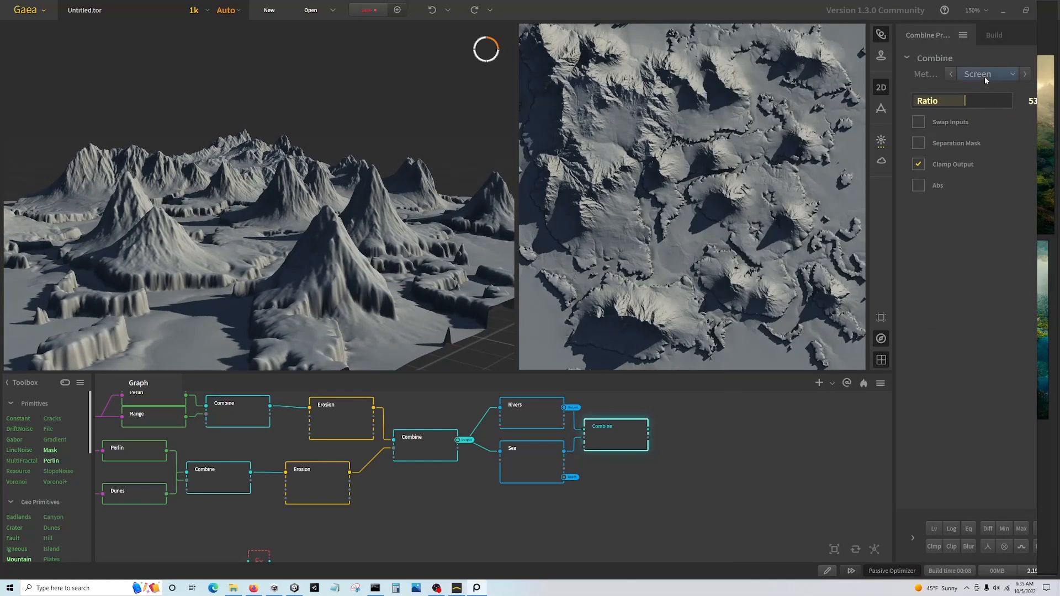
left_click(946, 99)
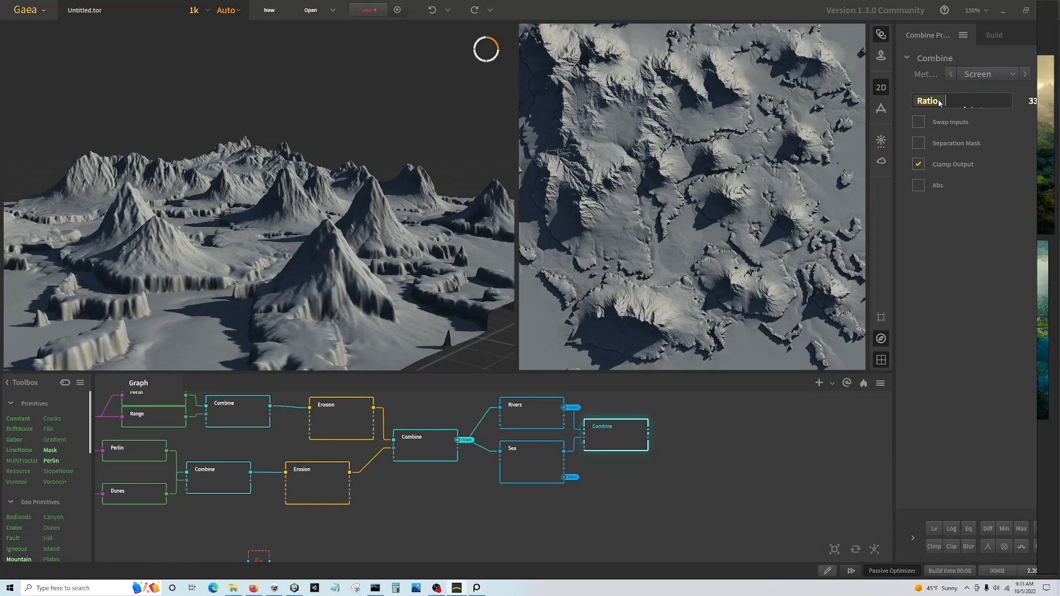
left_click(920, 100)
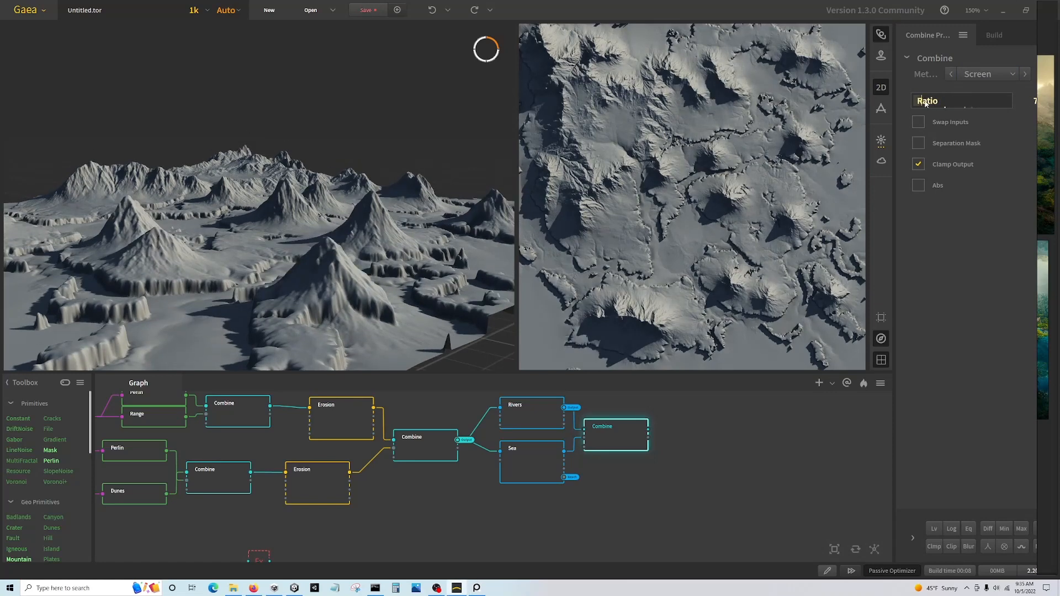
left_click(1001, 101)
left_click(917, 101)
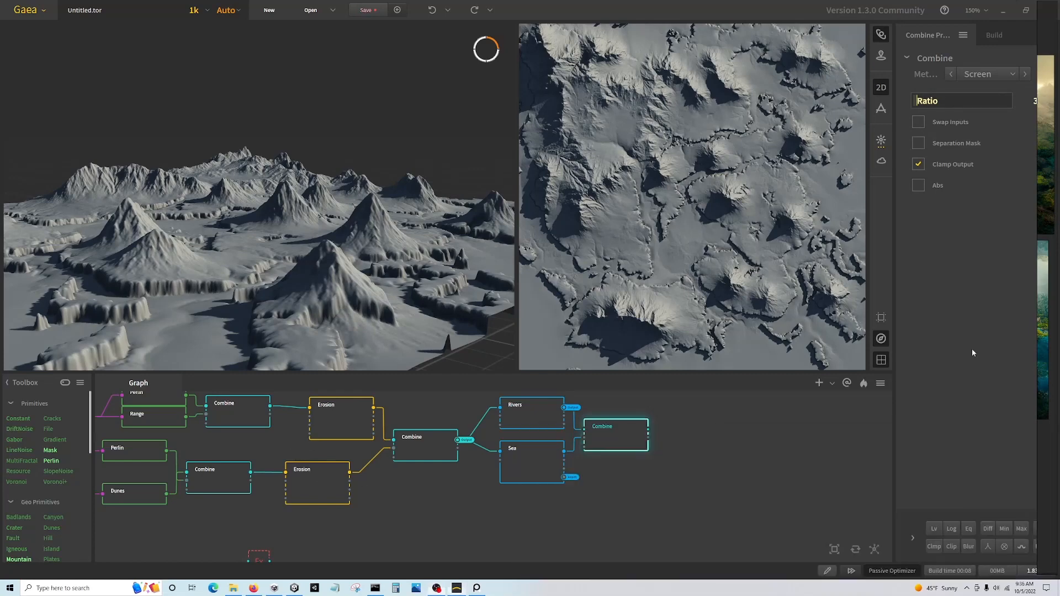
- Uncover the reference images beside the terrain to compare them, and restore the full Gaea workspace
left_click_drag(1038, 313, 544, 354)
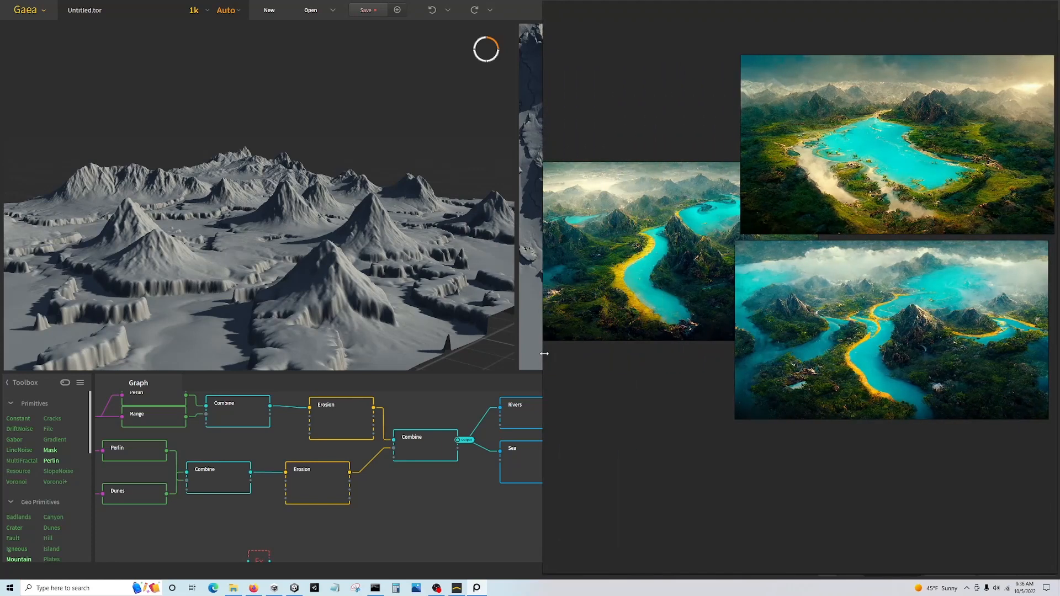
left_click_drag(482, 351, 472, 352)
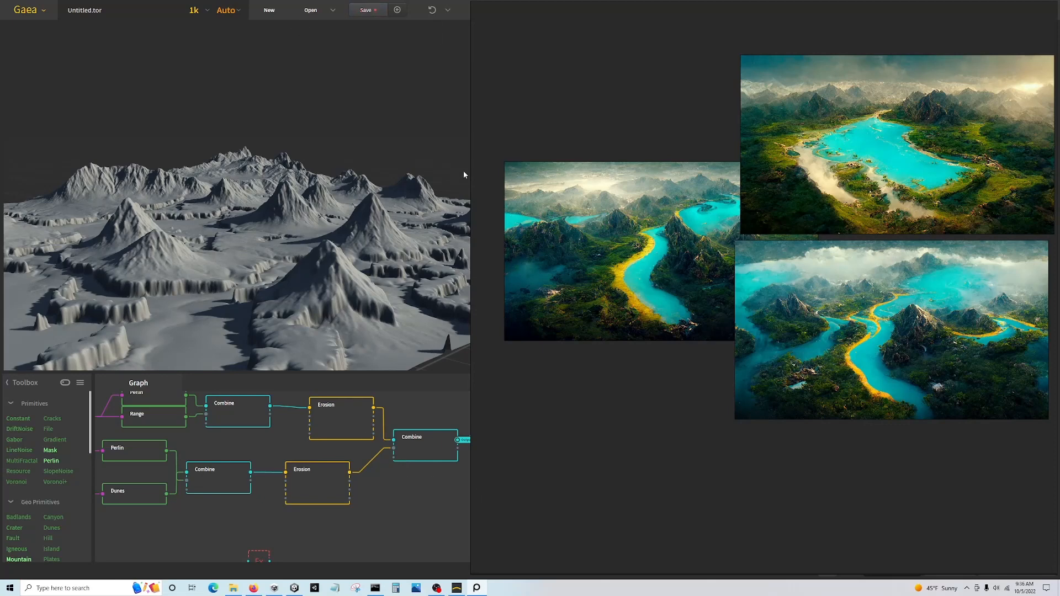
left_click_drag(471, 170, 1057, 196)
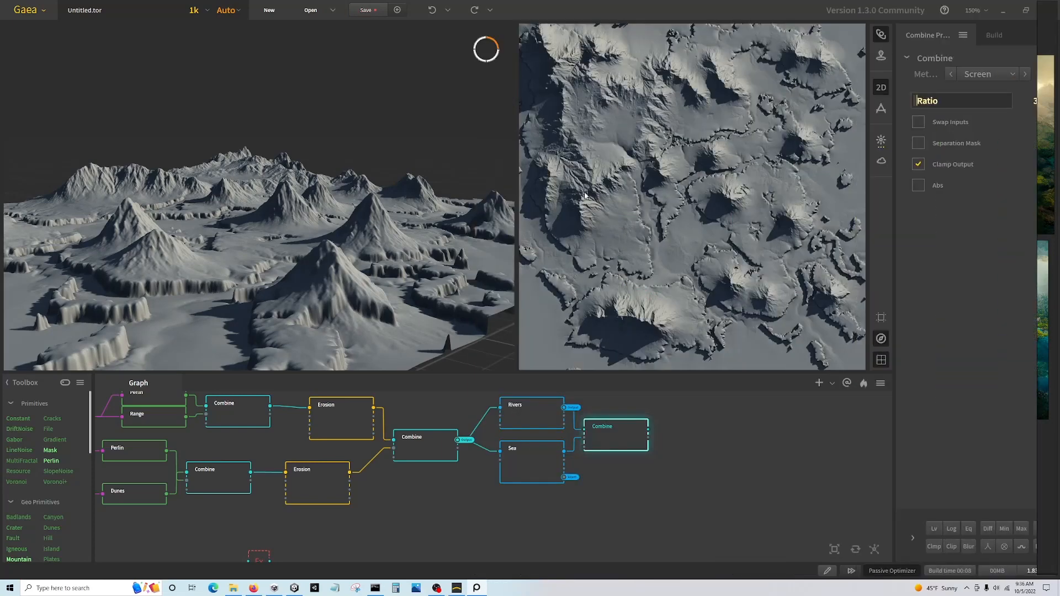
- Review the Island branch node by node: Island, Perlin, Dunes, Combine and Erosion
scroll(780, 466, "down", 1)
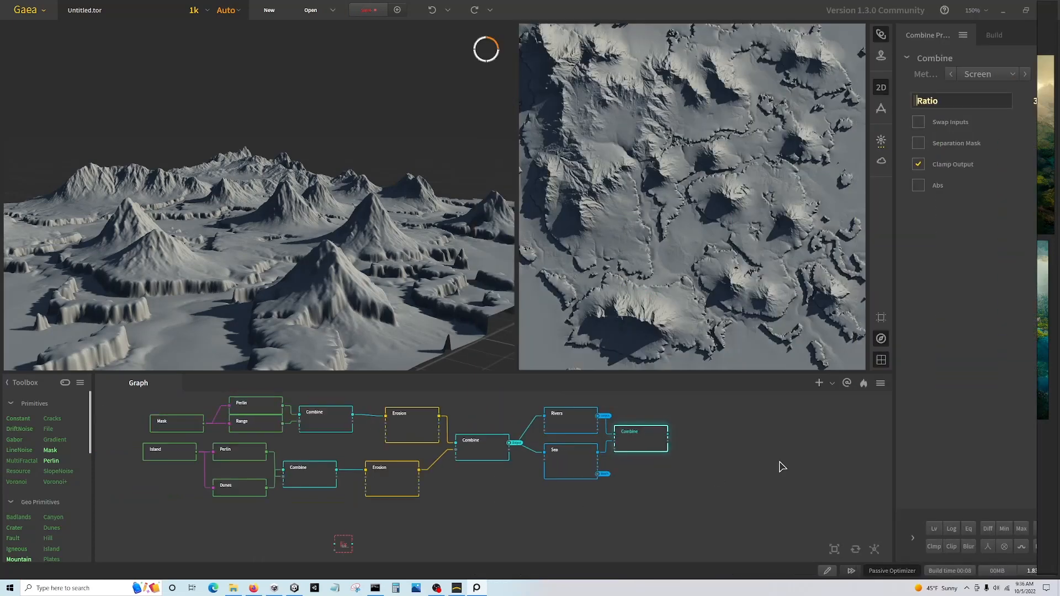
left_click(174, 457)
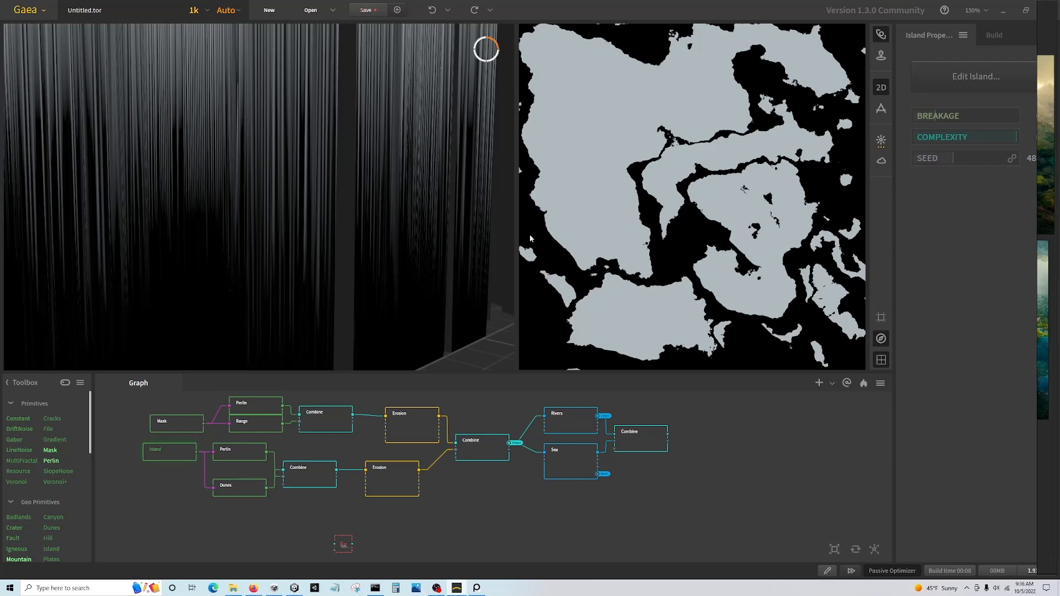
left_click(246, 458)
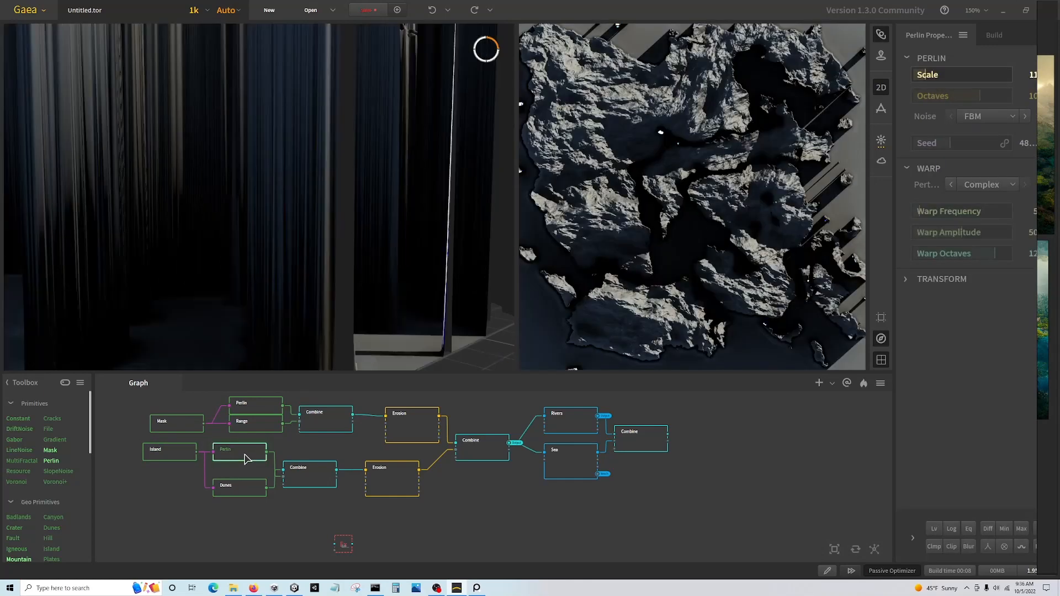
left_click(242, 494)
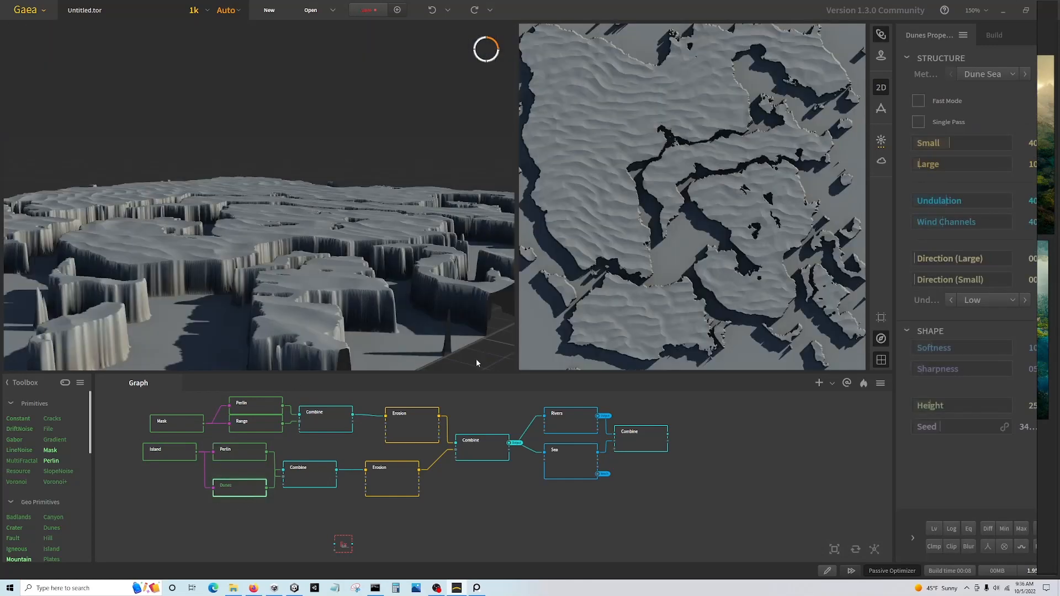
left_click(308, 476)
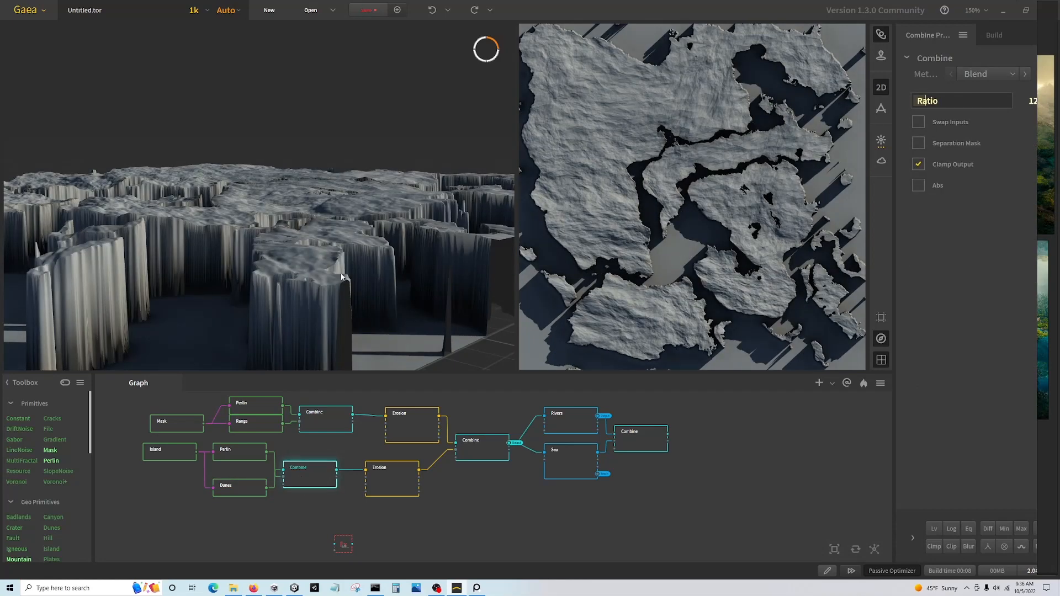
left_click(404, 478)
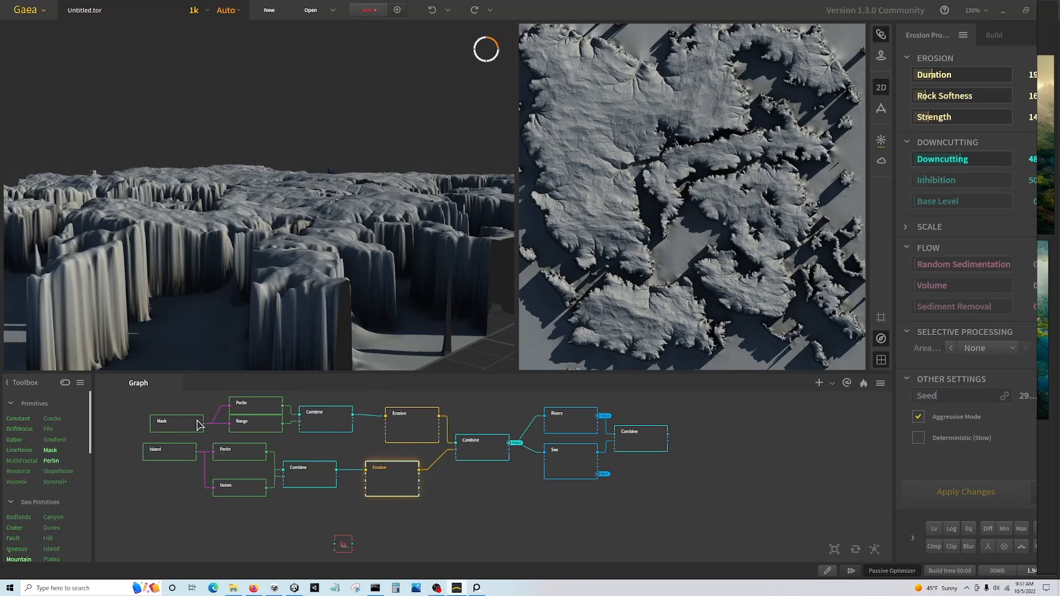
- Review the mountain branch's Mask, Perlin and Range nodes, temporarily disconnecting the mask from Range to examine the unmasked terrain
left_click(185, 429)
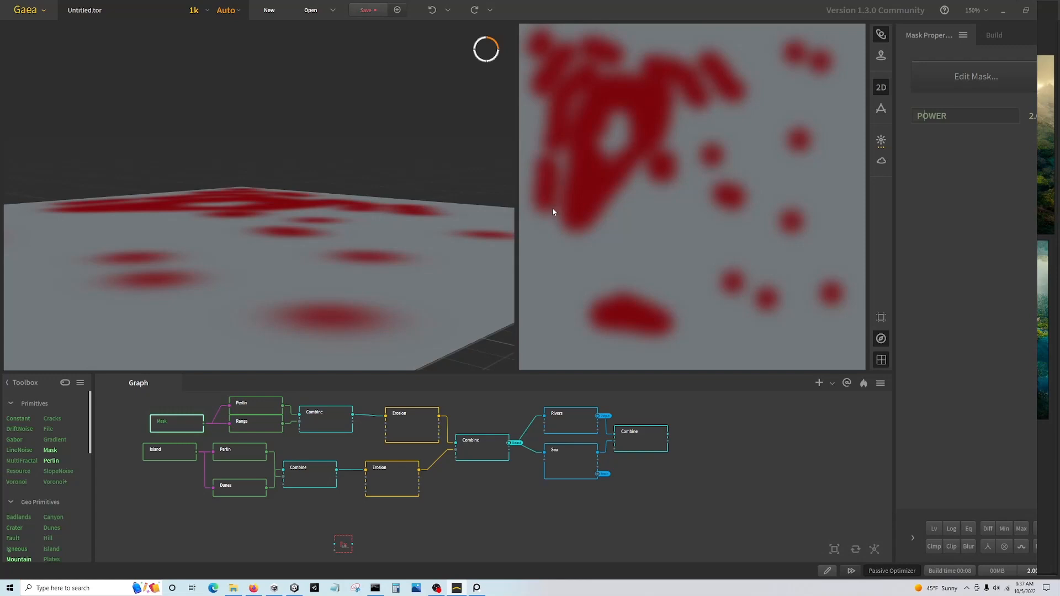
left_click(262, 413)
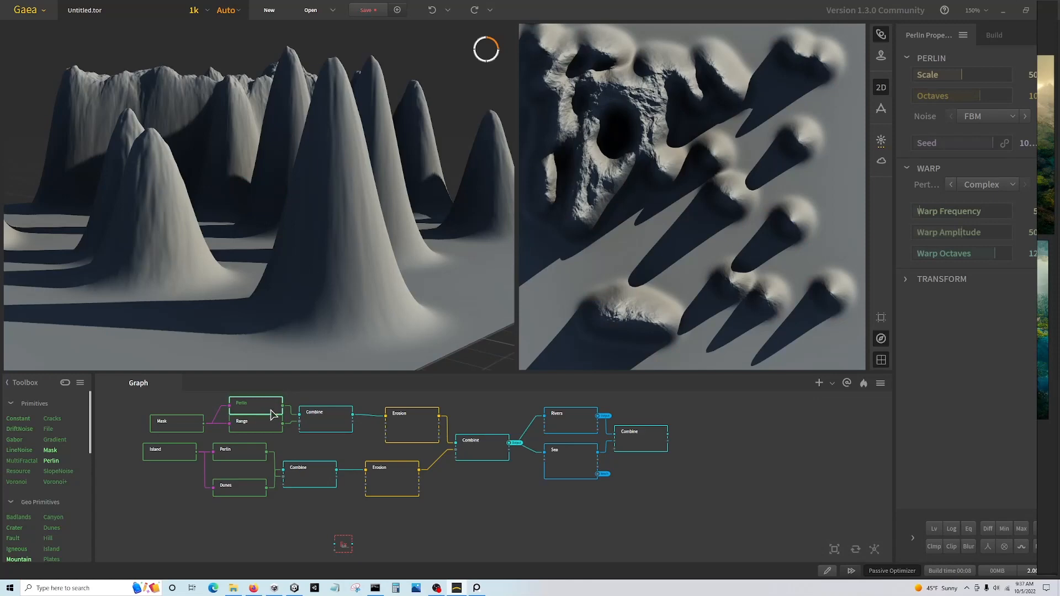
left_click(270, 429)
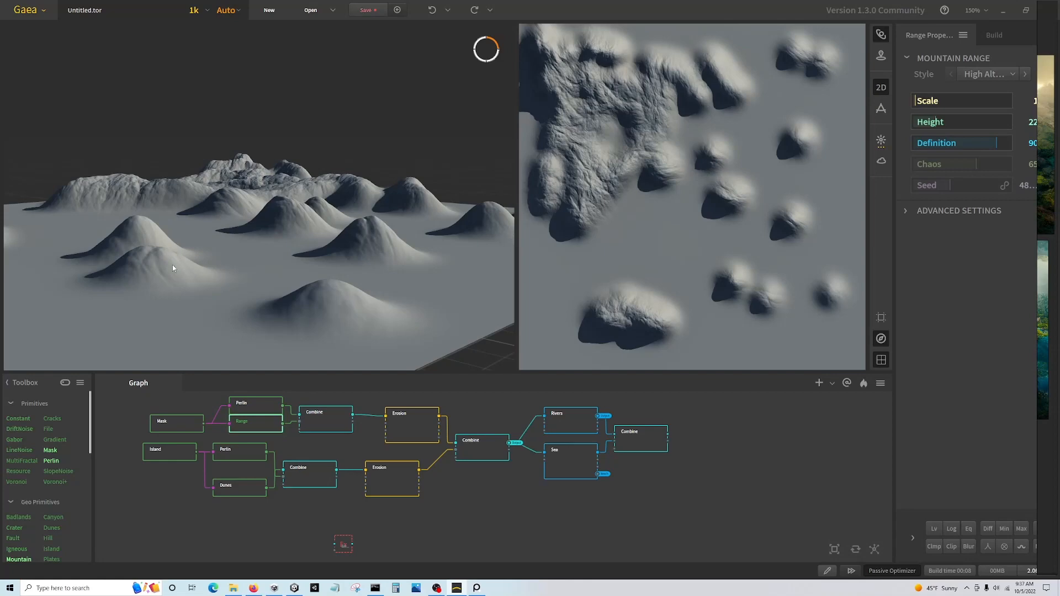
left_click(225, 429)
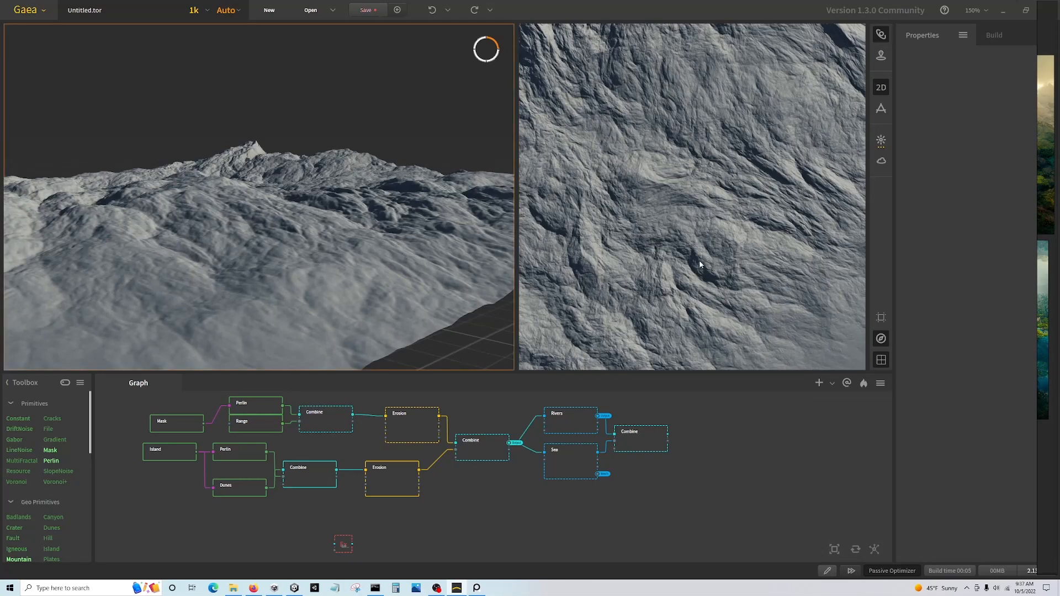
left_click_drag(204, 425, 230, 425)
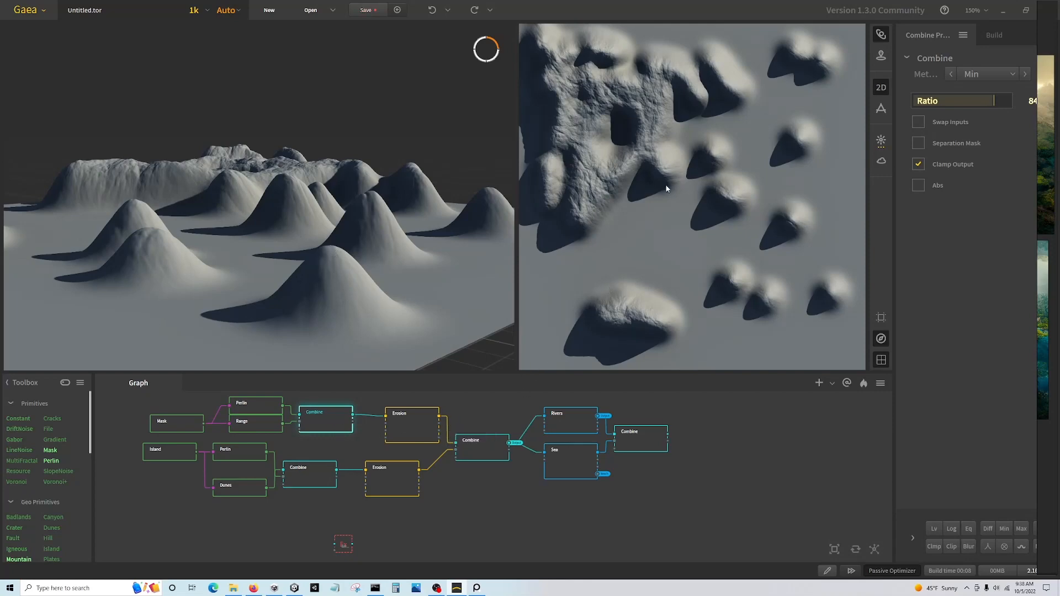
- Preview the mountain branch's Erosion and compare its mountains with the reference images
left_click(419, 431)
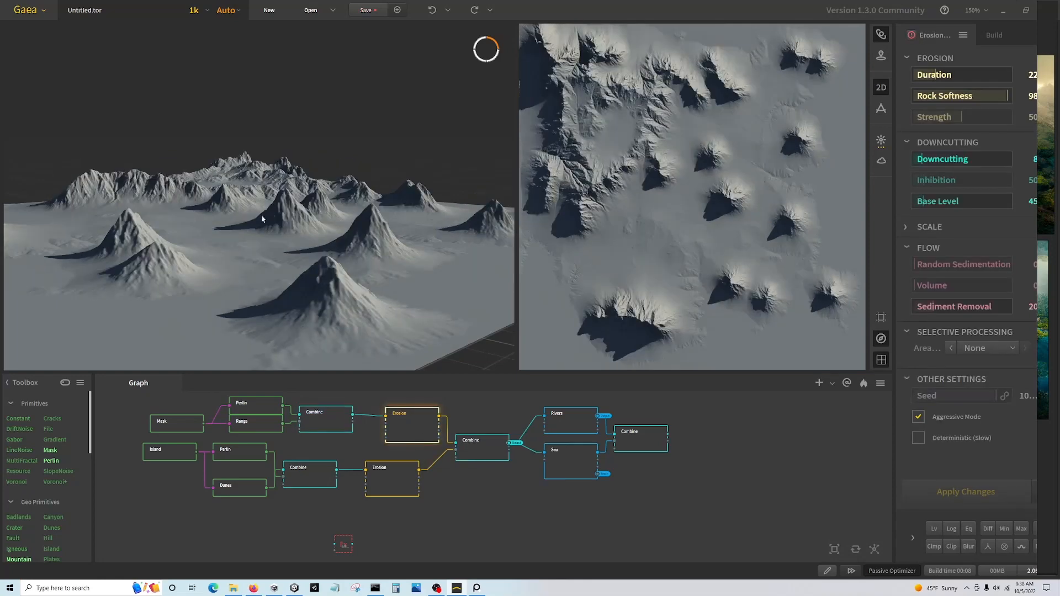
left_click(1038, 248)
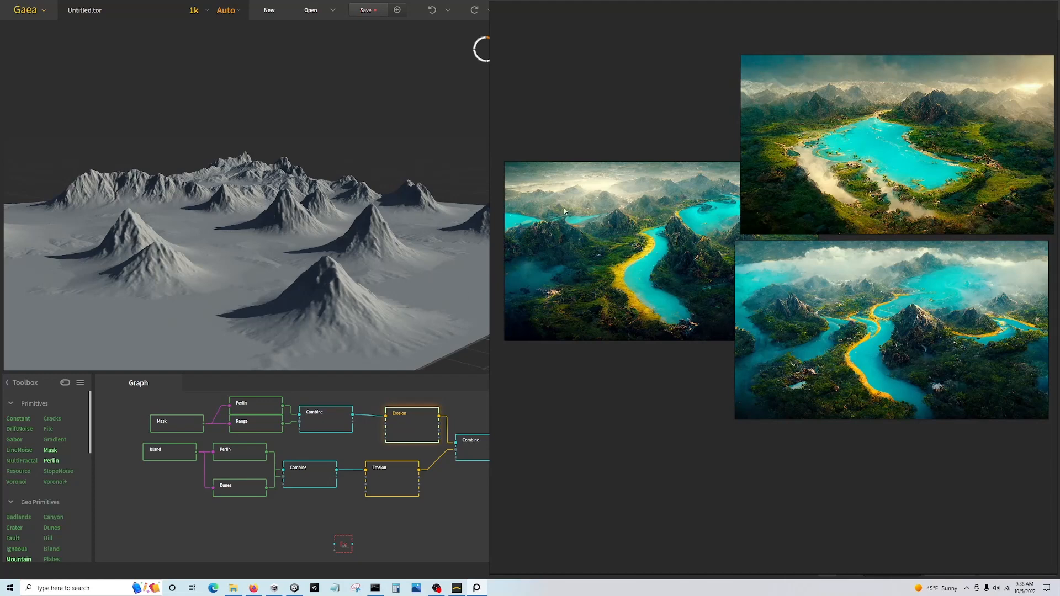
left_click_drag(488, 194, 1056, 211)
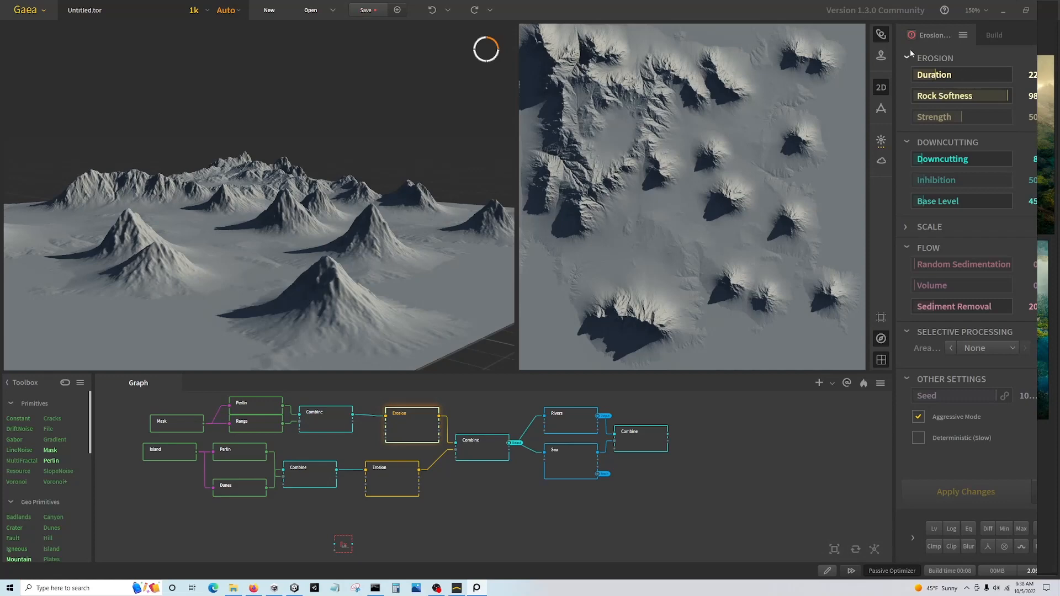
- Try a Duration of 42 on the mountain branch's Erosion, applying it to the terrain, and restore Duration to 22
left_click(956, 76)
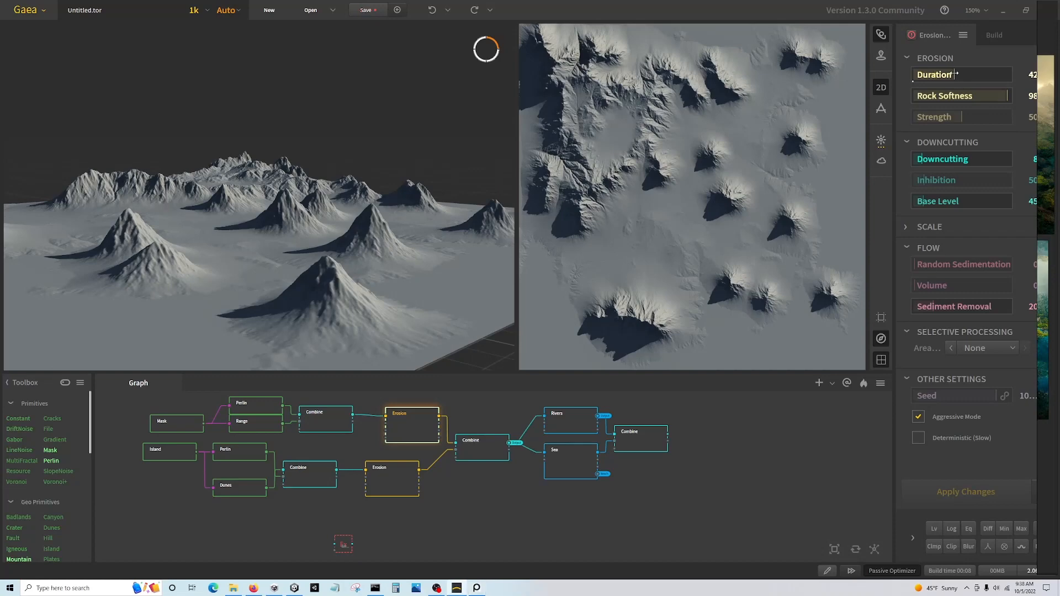
left_click(943, 500)
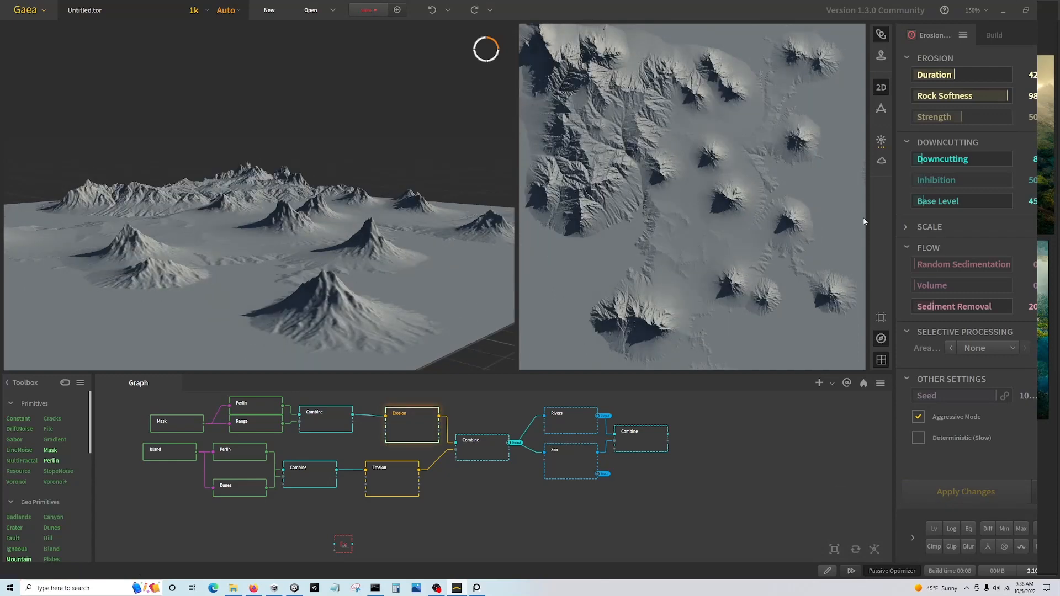
left_click(933, 75)
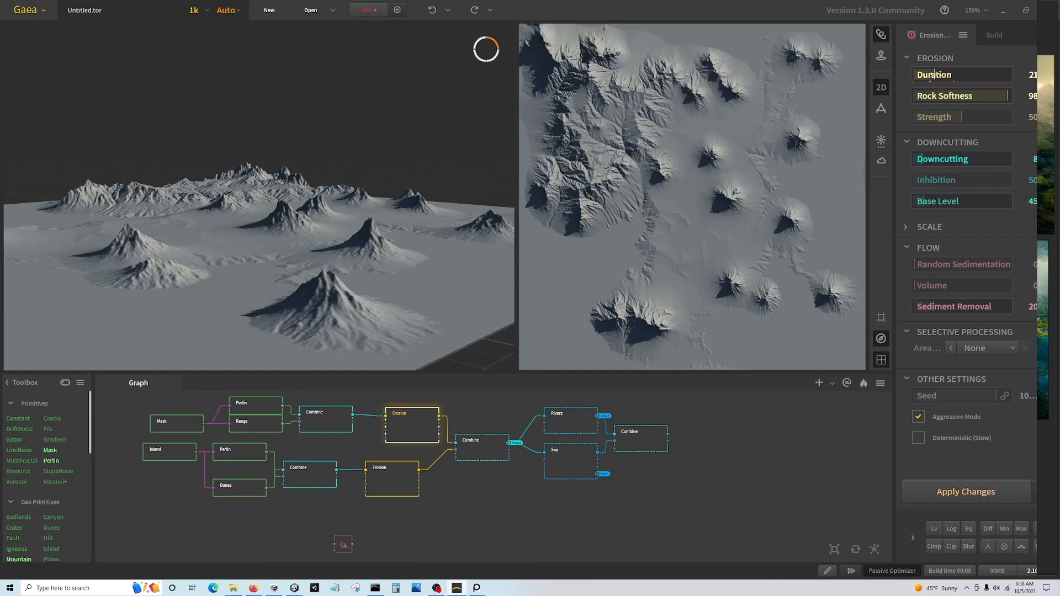
left_click(935, 74)
left_click(969, 487)
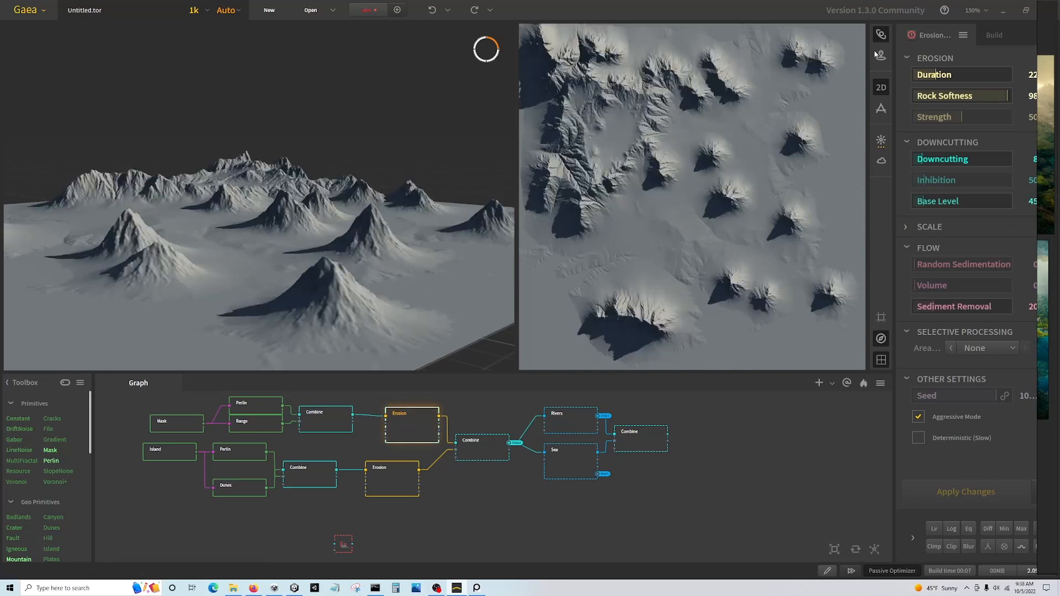
- Try a very low Rock Softness on the mountain branch's Erosion, undo it, and preview that Erosion node again
left_click(919, 99)
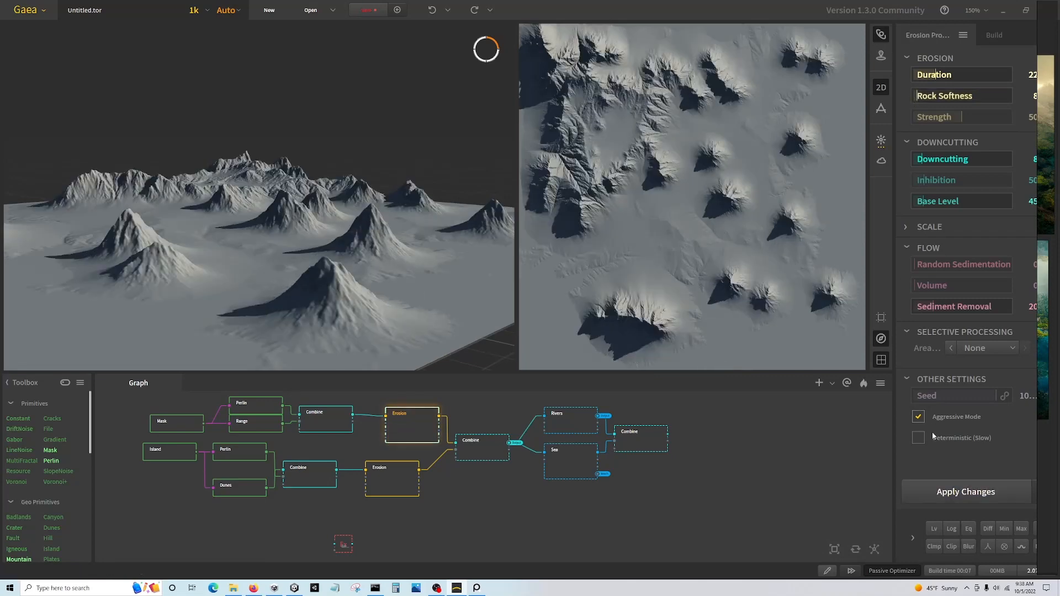
left_click(939, 491)
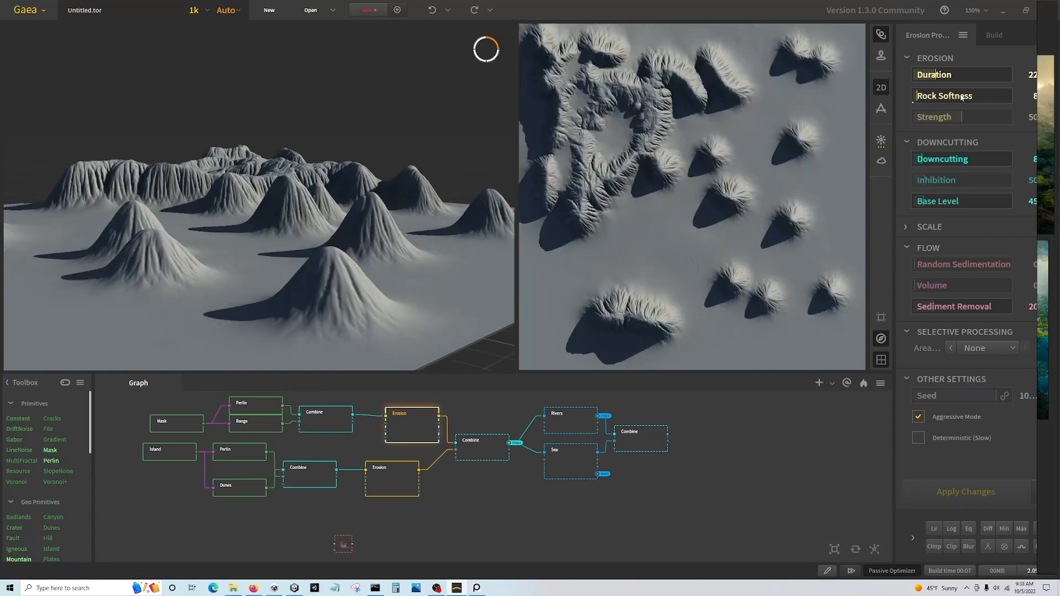
left_click(431, 14)
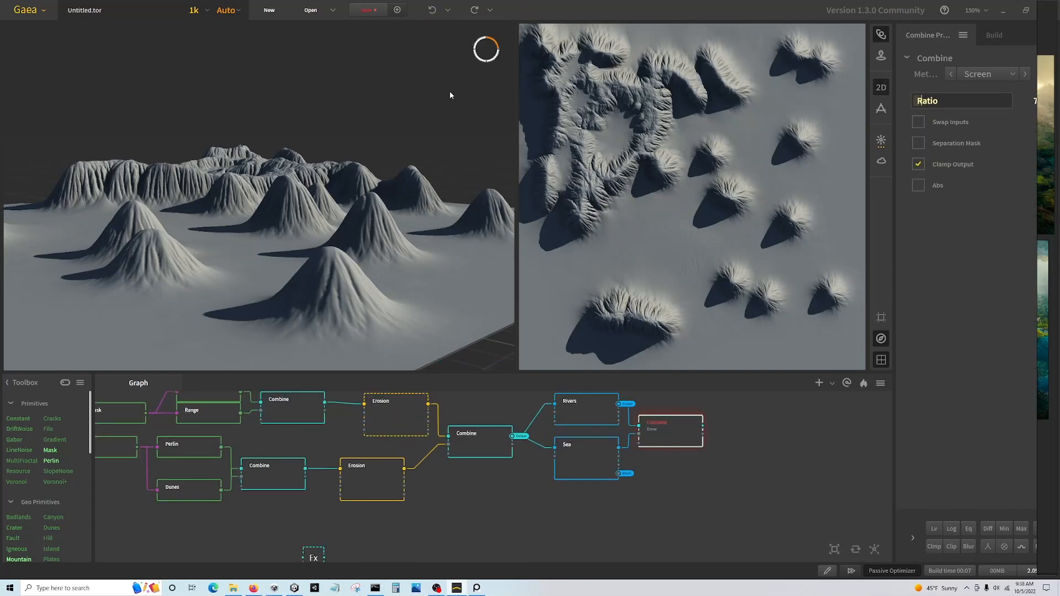
left_click(406, 418)
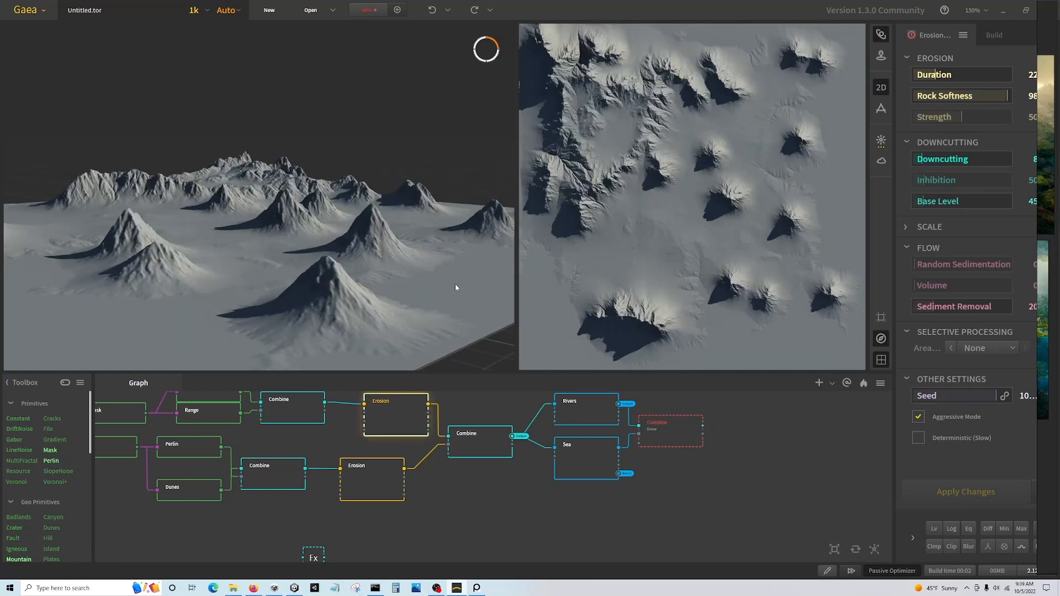
- Review the Combine node that merges the mountain and island branches, and preview the Sea node fed by it
left_click(473, 449)
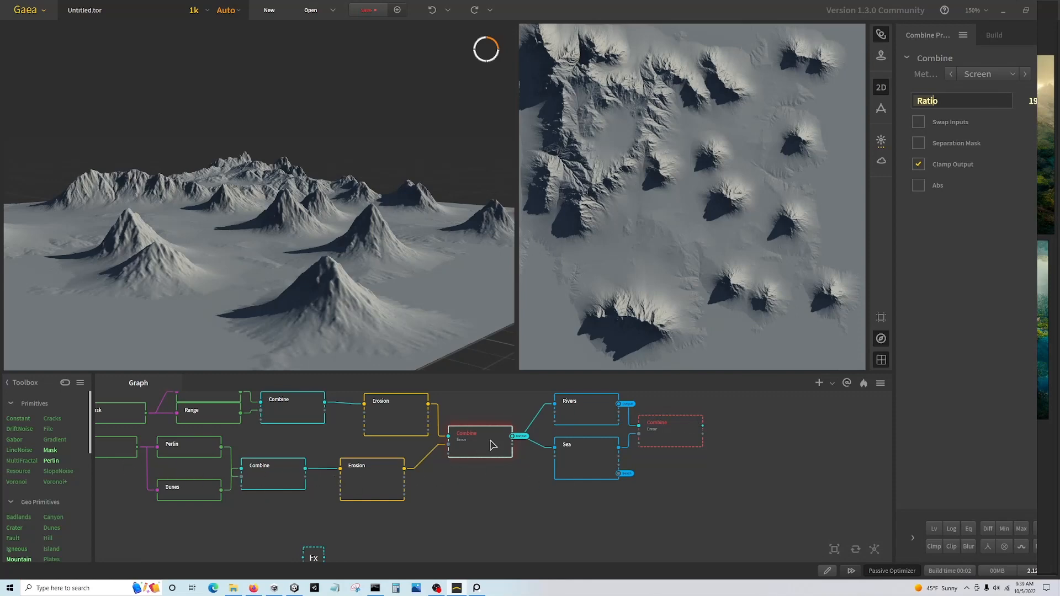
left_click(398, 425)
left_click(483, 444)
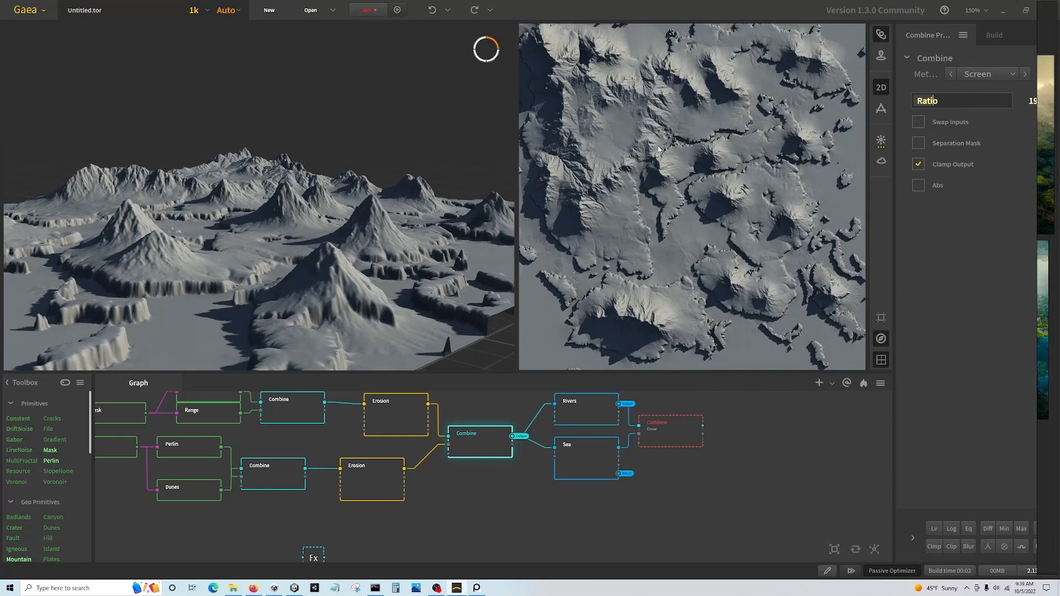
left_click(594, 468)
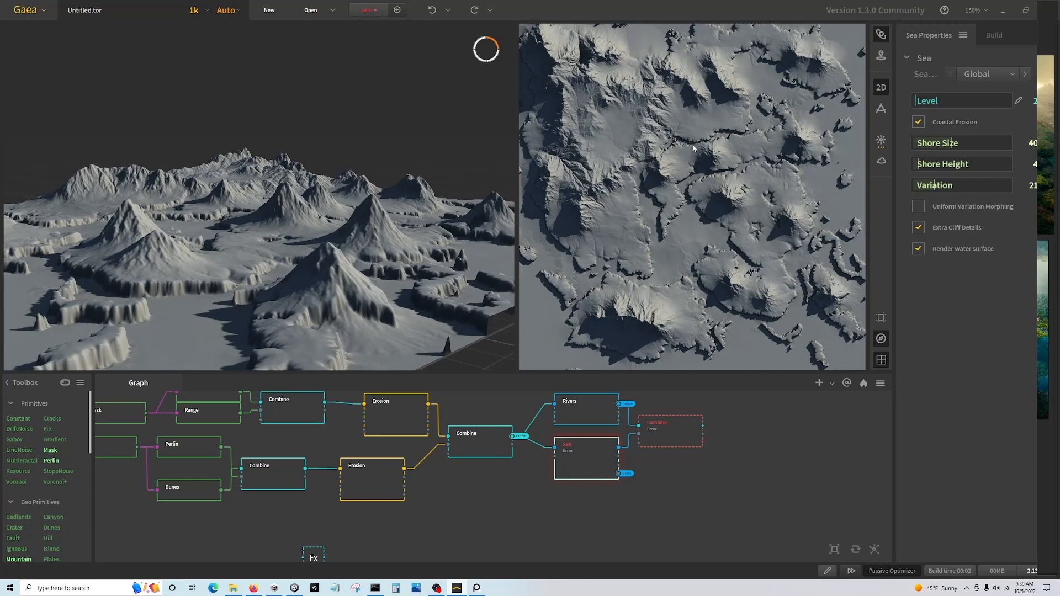
left_click(493, 459)
left_click(589, 458)
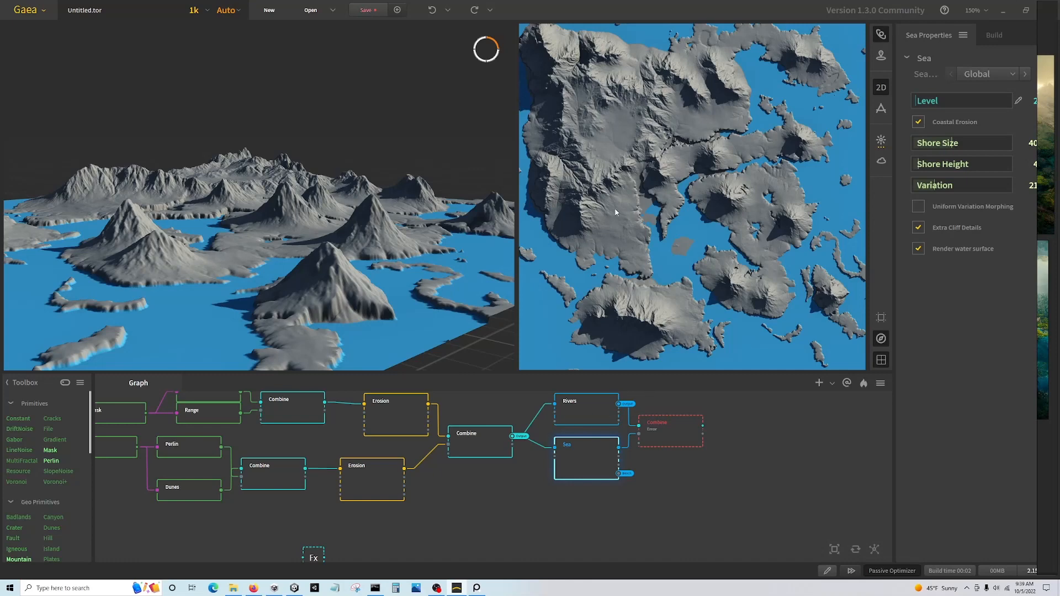
- Preview the Rivers node against the merged terrain, and examine the final Combine of Rivers and Sea
left_click(596, 422)
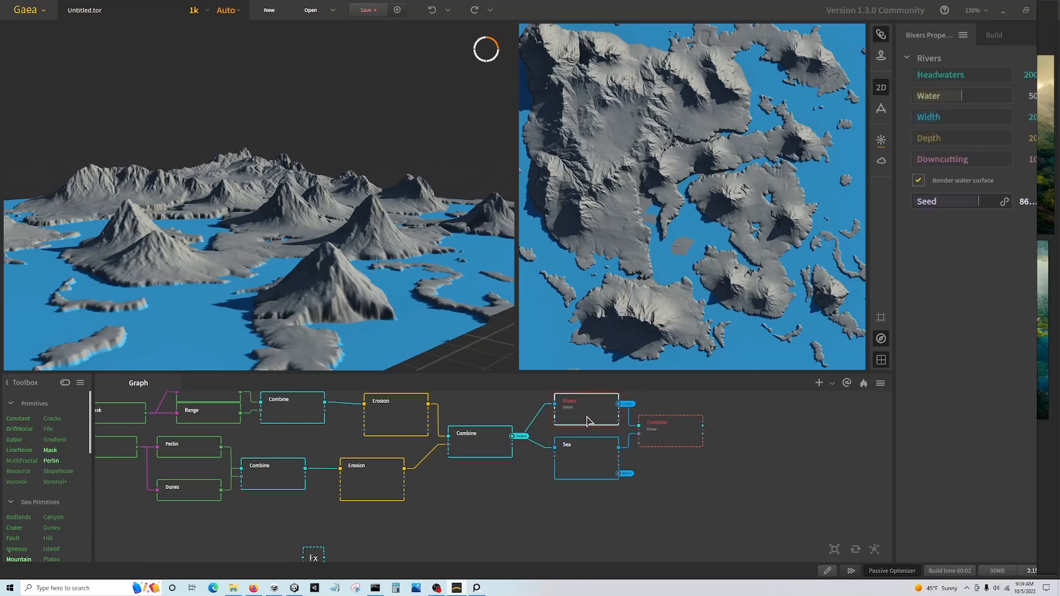
left_click(483, 450)
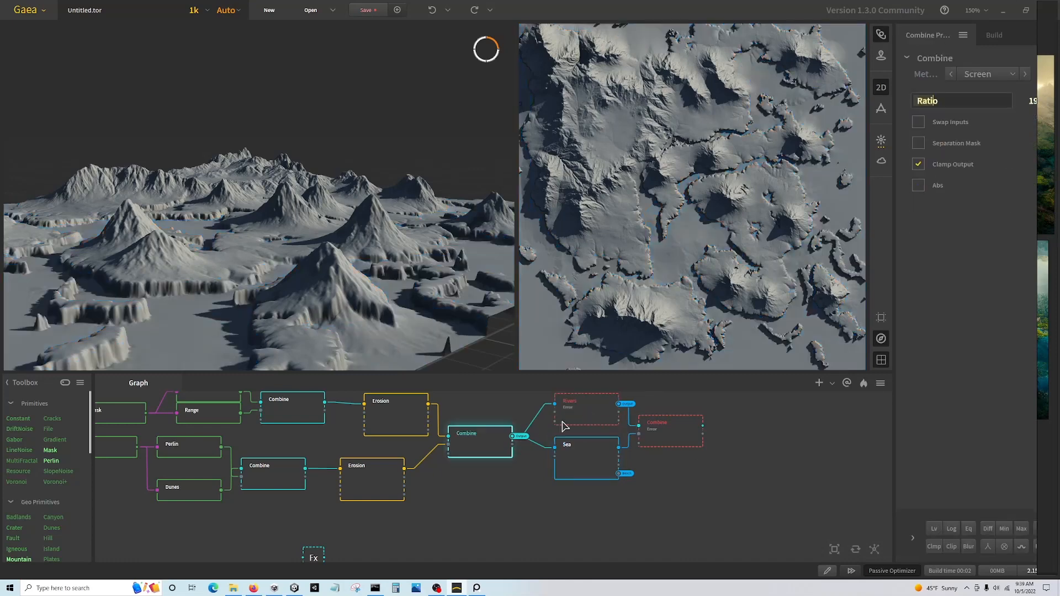
left_click(591, 407)
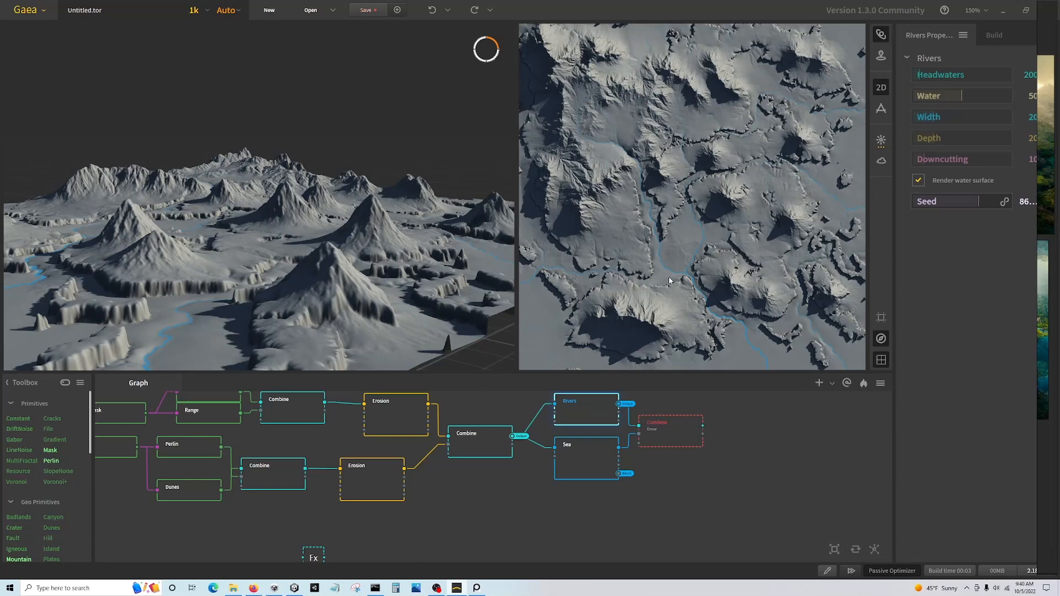
left_click(679, 439)
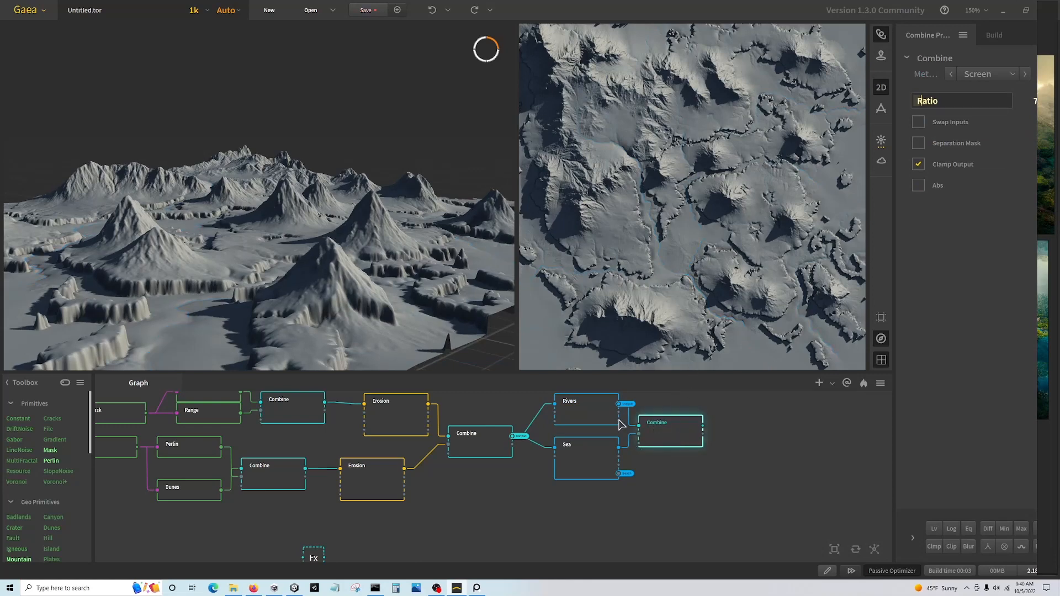